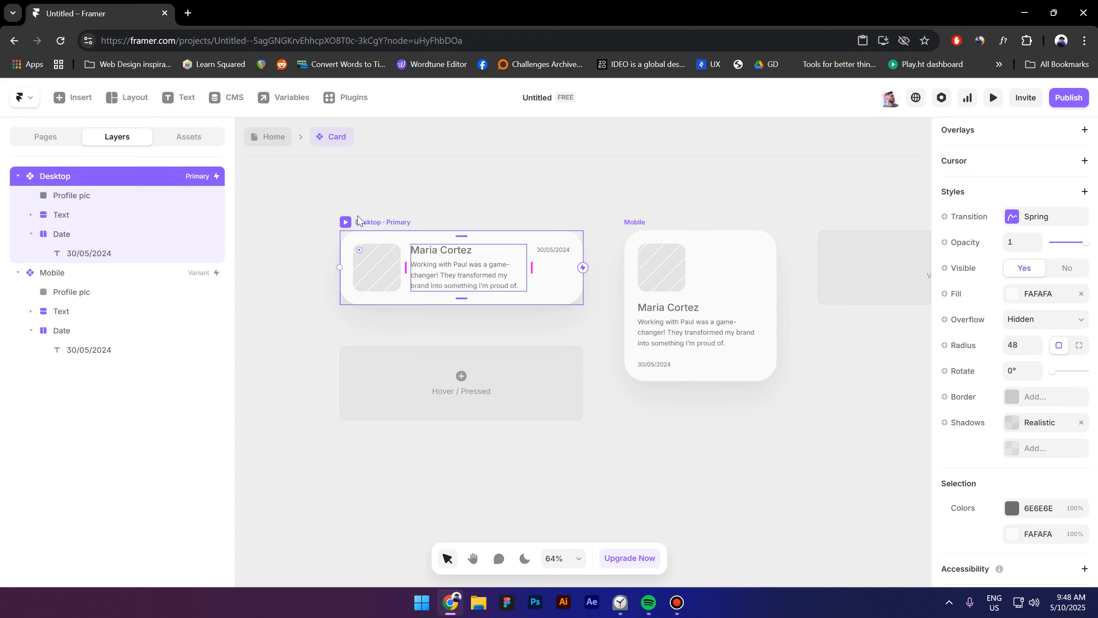
# - Return to the Home page and draw a frame about 491 × 490 beneath the card in the Desktop layout
pyautogui.click(272, 146)
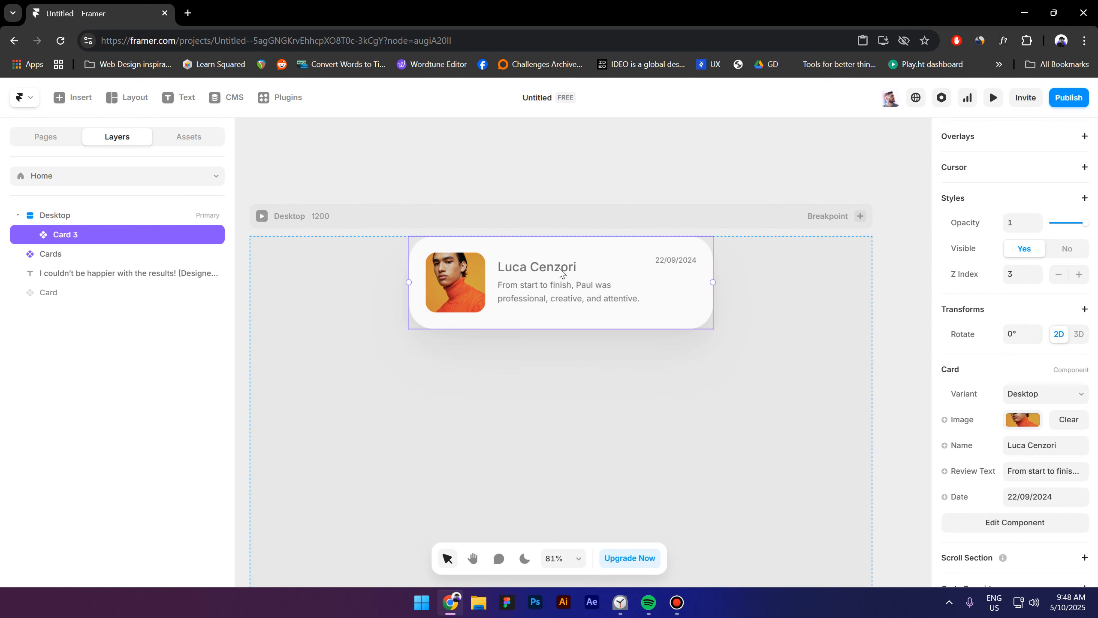
pyautogui.scroll(-3, 560, 272)
pyautogui.click(127, 97)
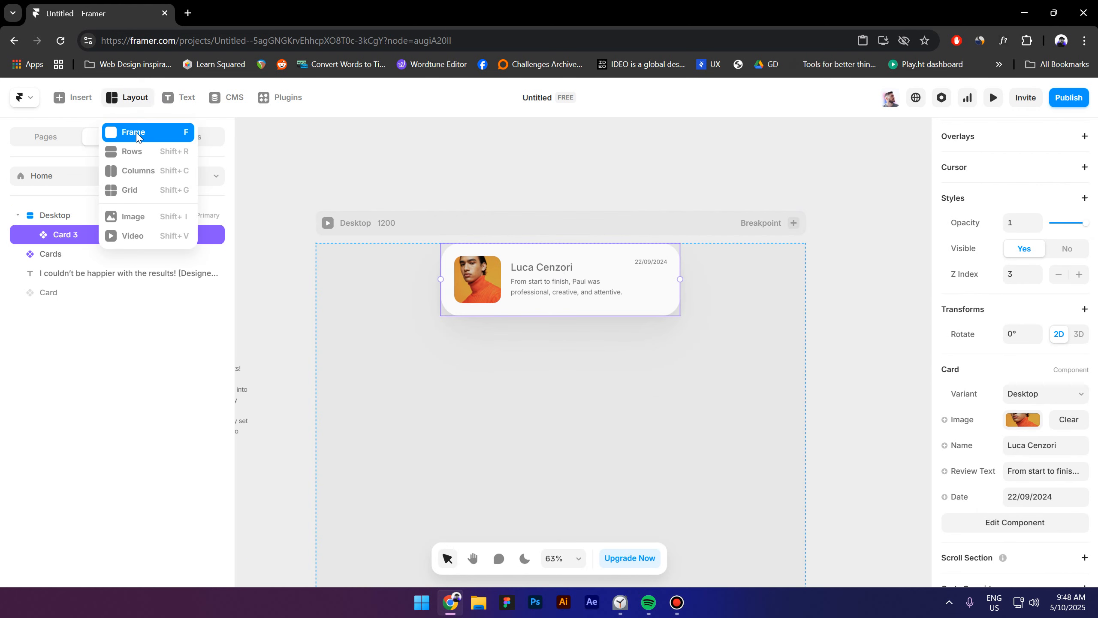
pyautogui.click(137, 136)
pyautogui.moveTo(372, 294)
pyautogui.mouseDown()
pyautogui.moveTo(411, 372)
pyautogui.moveTo(502, 494)
pyautogui.mouseUp()
pyautogui.scroll(-2, 528, 346)
pyautogui.moveTo(626, 320)
pyautogui.mouseDown()
pyautogui.moveTo(658, 309)
pyautogui.moveTo(699, 318)
pyautogui.mouseUp()
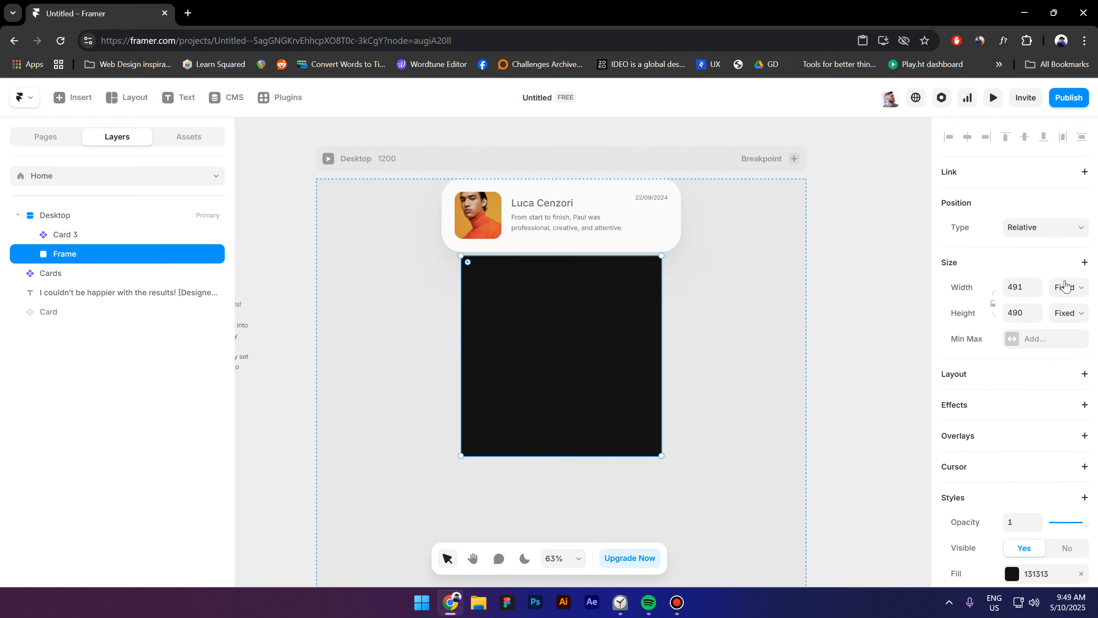
# - Make the frame's position absolute, move it to the top centre behind the card, and extend its height to about 575
pyautogui.click(1032, 233)
pyautogui.click(1034, 245)
pyautogui.moveTo(634, 332); pyautogui.dragTo(633, 281)
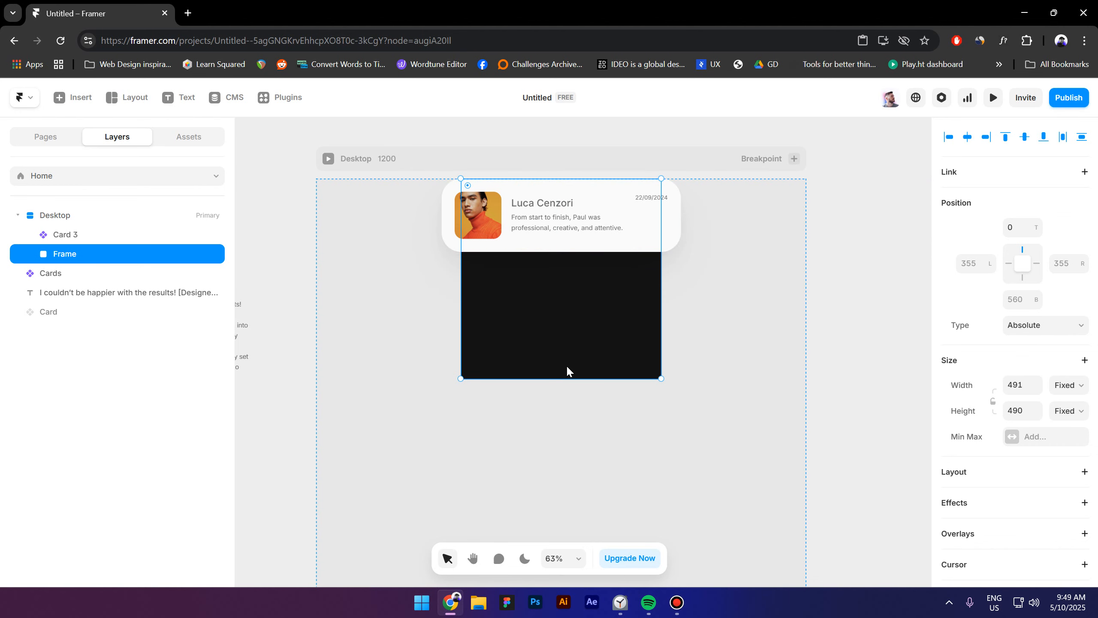
pyautogui.moveTo(556, 379); pyautogui.dragTo(558, 414)
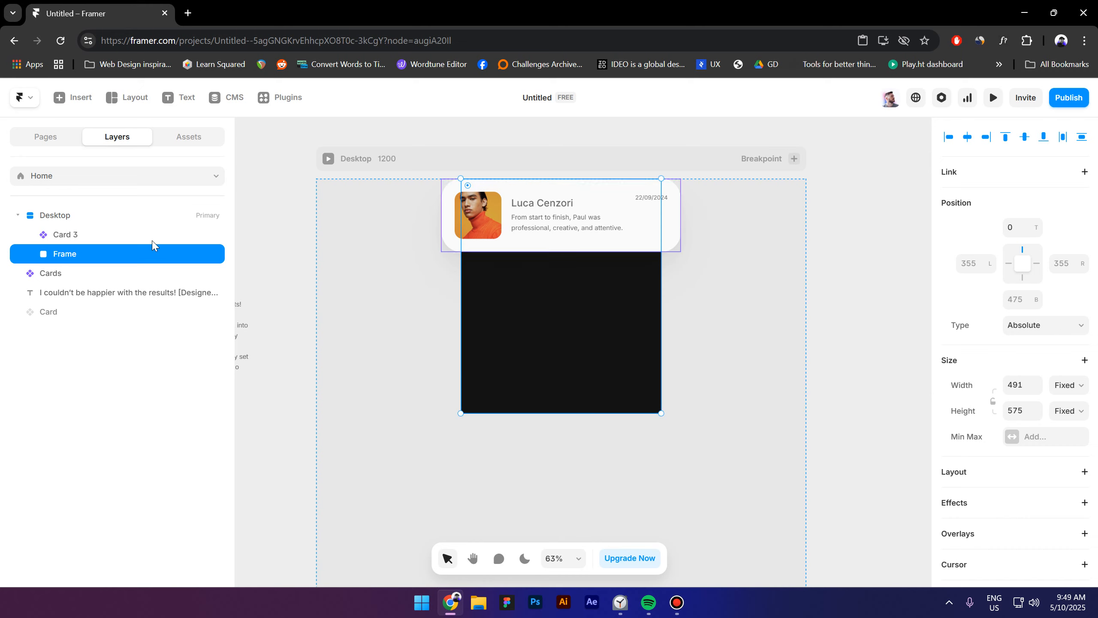
# - Rename the frame as Base and add a stack layout to it
pyautogui.doubleClick(61, 255)
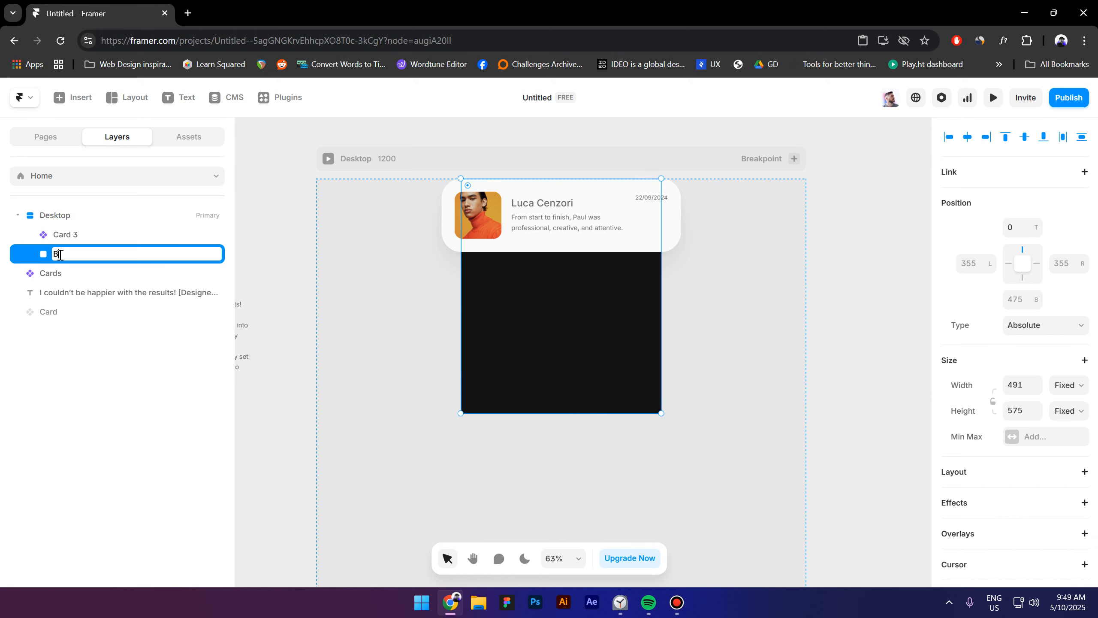
pyautogui.press('Return')
pyautogui.scroll(-4, 1092, 416)
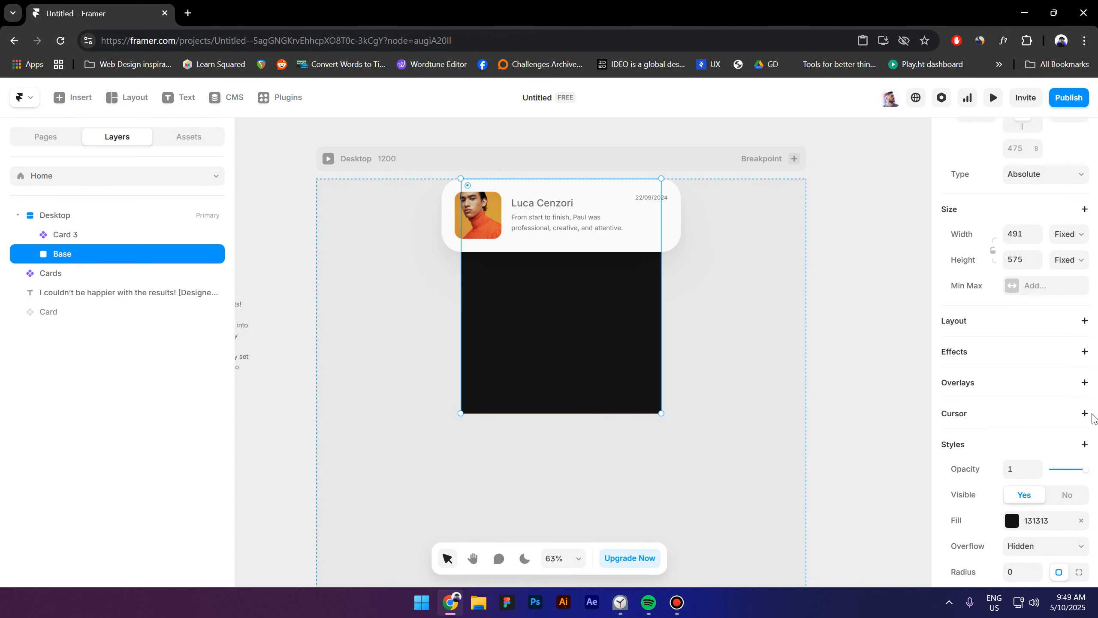
pyautogui.click(987, 281)
# - Fill the Base frame with FFFFFF and set its corner radius to 40
pyautogui.scroll(-5, 984, 294)
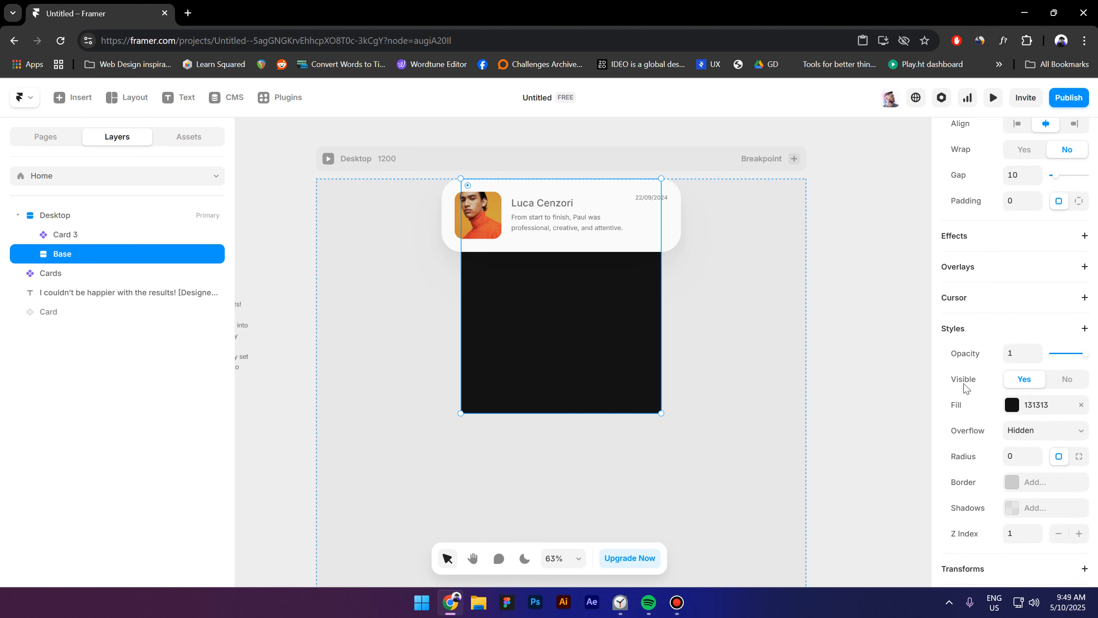
pyautogui.scroll(-1, 987, 335)
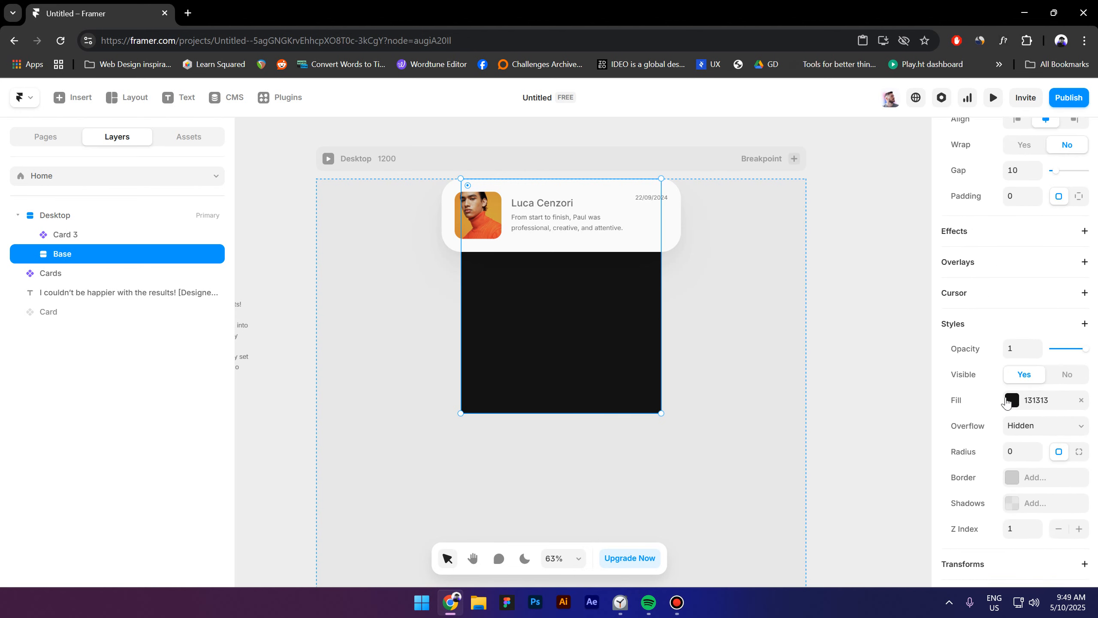
pyautogui.click(1011, 340)
pyautogui.moveTo(787, 426); pyautogui.dragTo(709, 346)
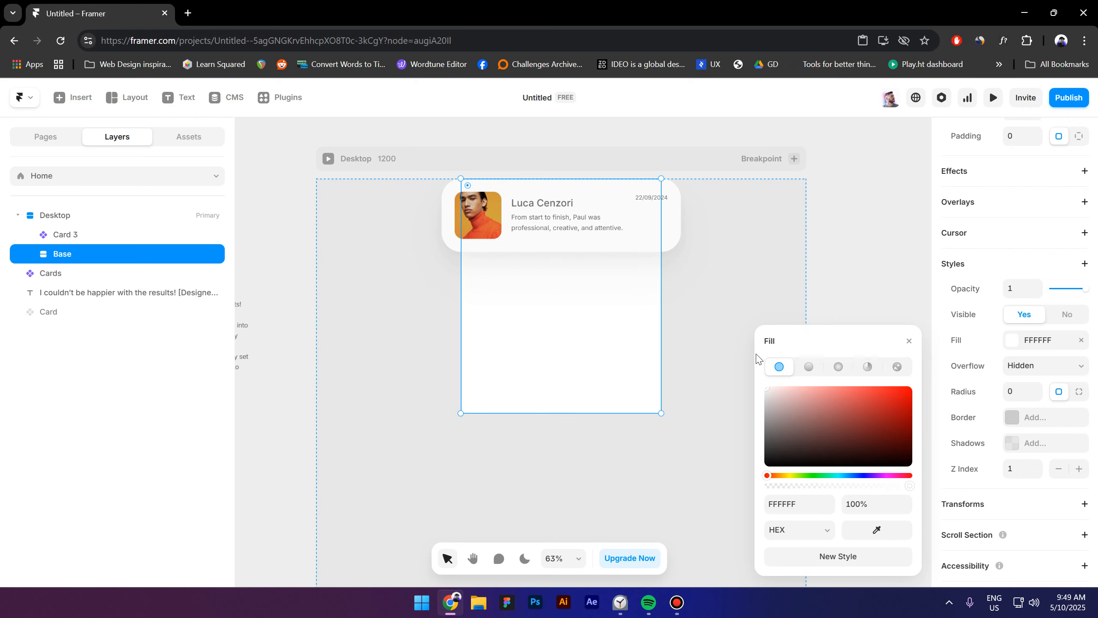
pyautogui.scroll(-1, 1067, 454)
pyautogui.click(1019, 361)
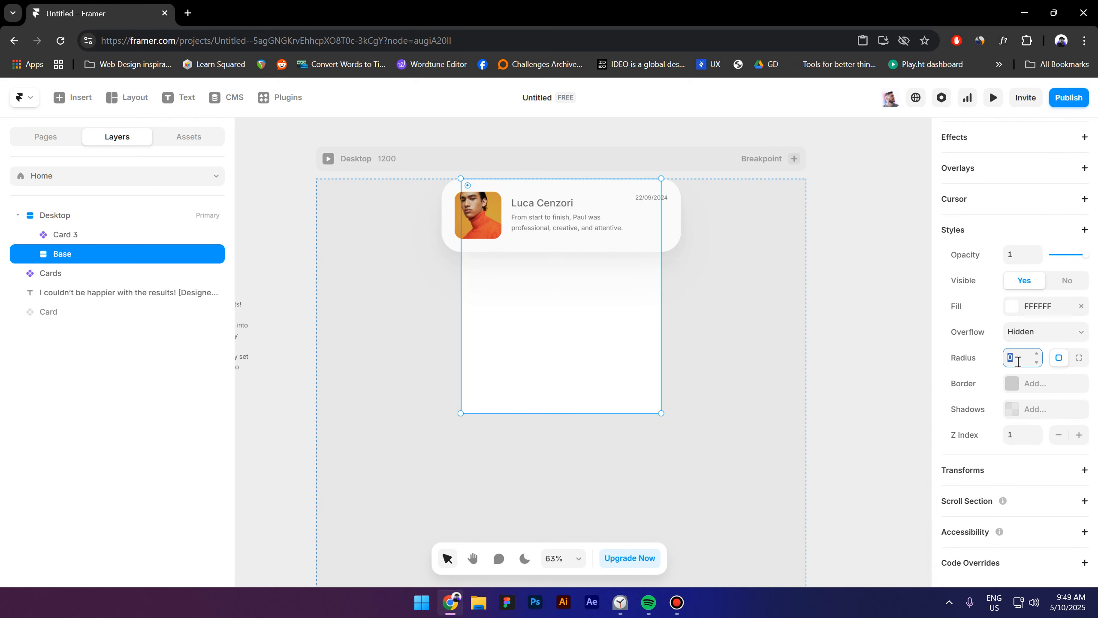
pyautogui.write('40')
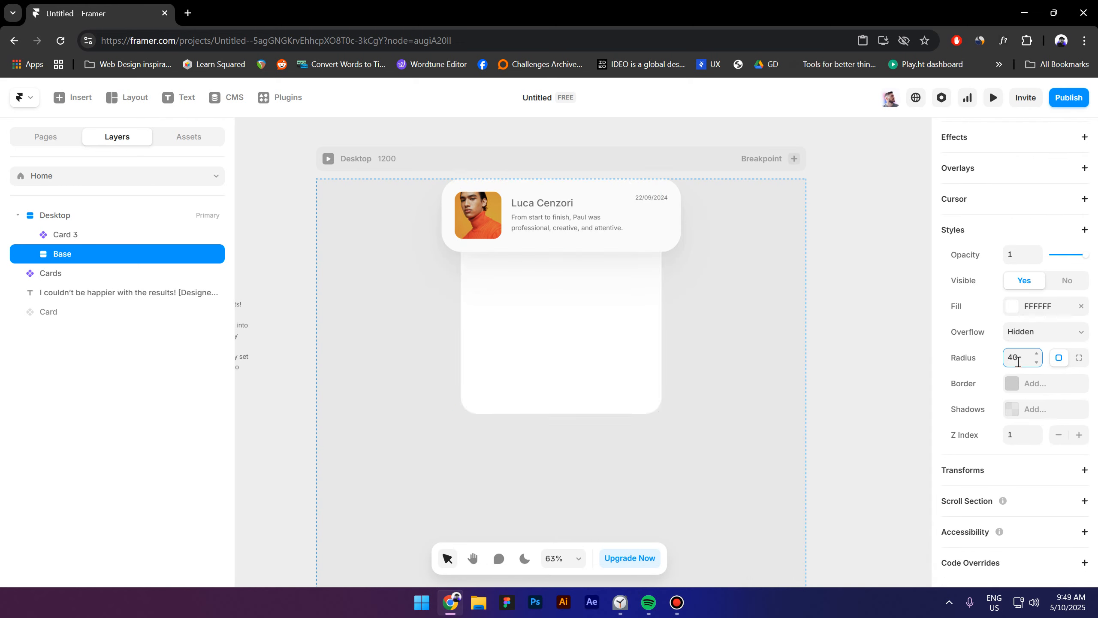
pyautogui.press('Return')
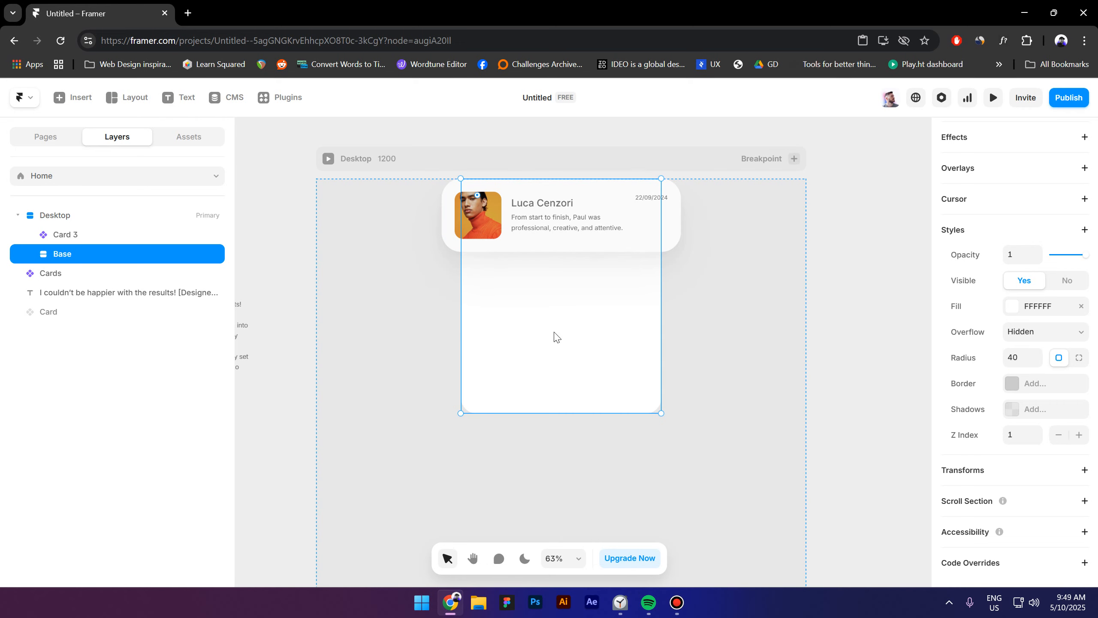
# - Draw a frame about 413 × 425 inside Base and fill it with F5F5F5
pyautogui.press('f')
pyautogui.moveTo(479, 228); pyautogui.dragTo(649, 403)
pyautogui.click(1012, 380)
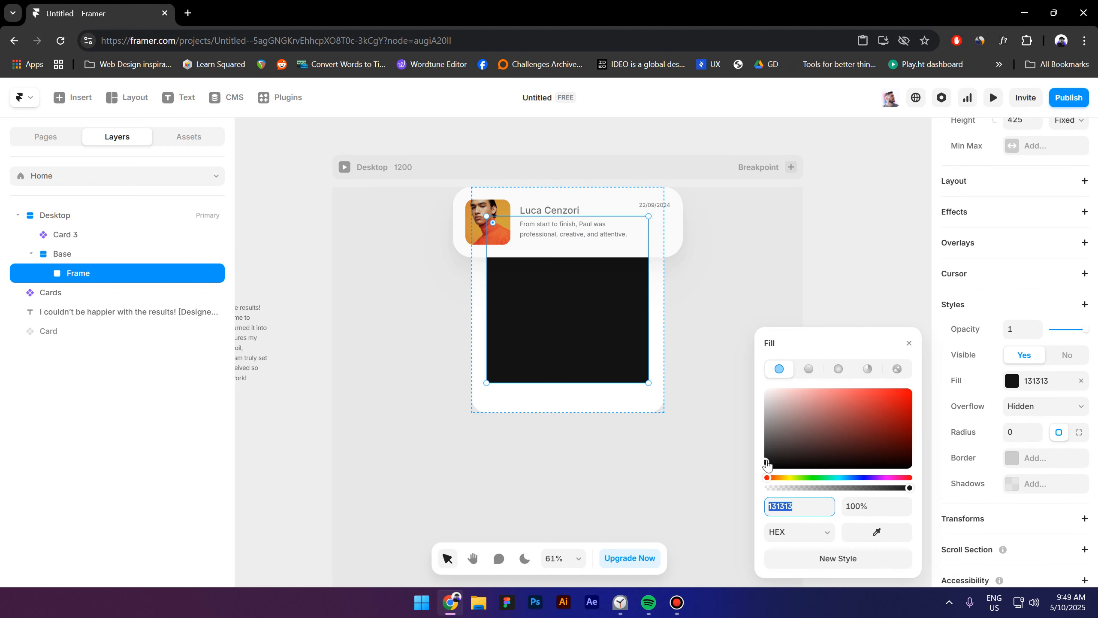
pyautogui.moveTo(768, 464); pyautogui.dragTo(751, 396)
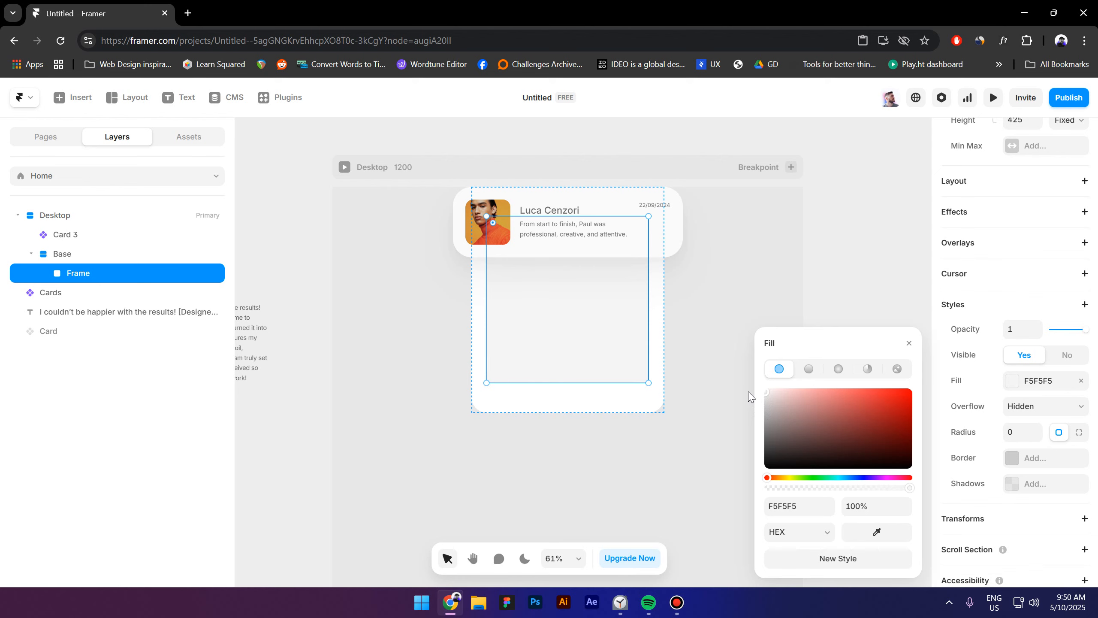
# - Set the corner radius of the inner grey frame to 20
pyautogui.click(507, 336)
pyautogui.scroll(5, 532, 340)
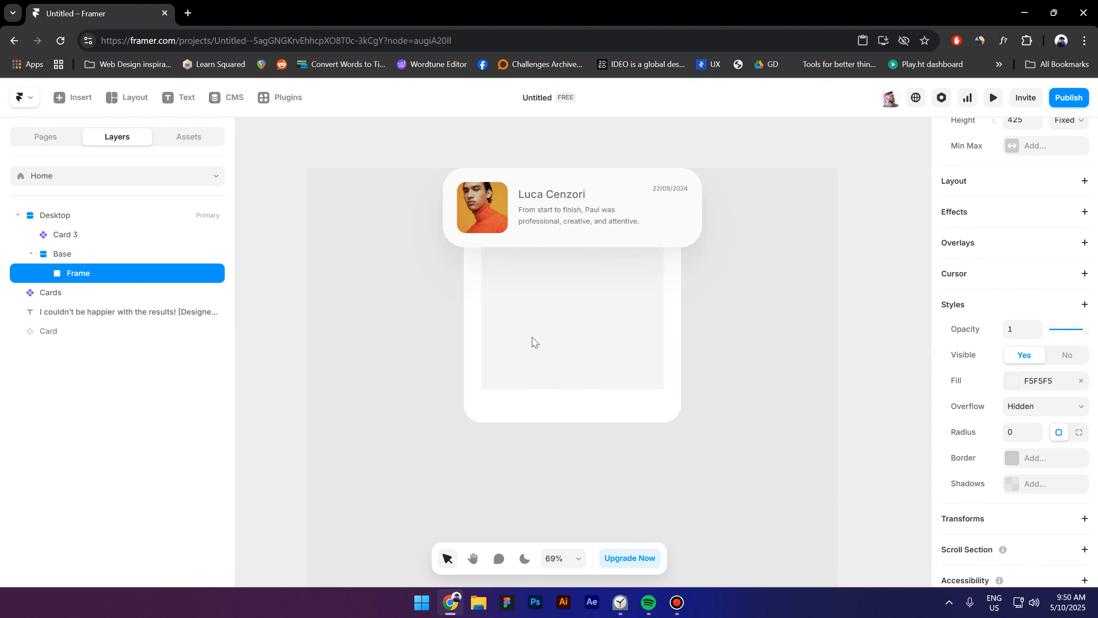
pyautogui.scroll(-1, 1020, 370)
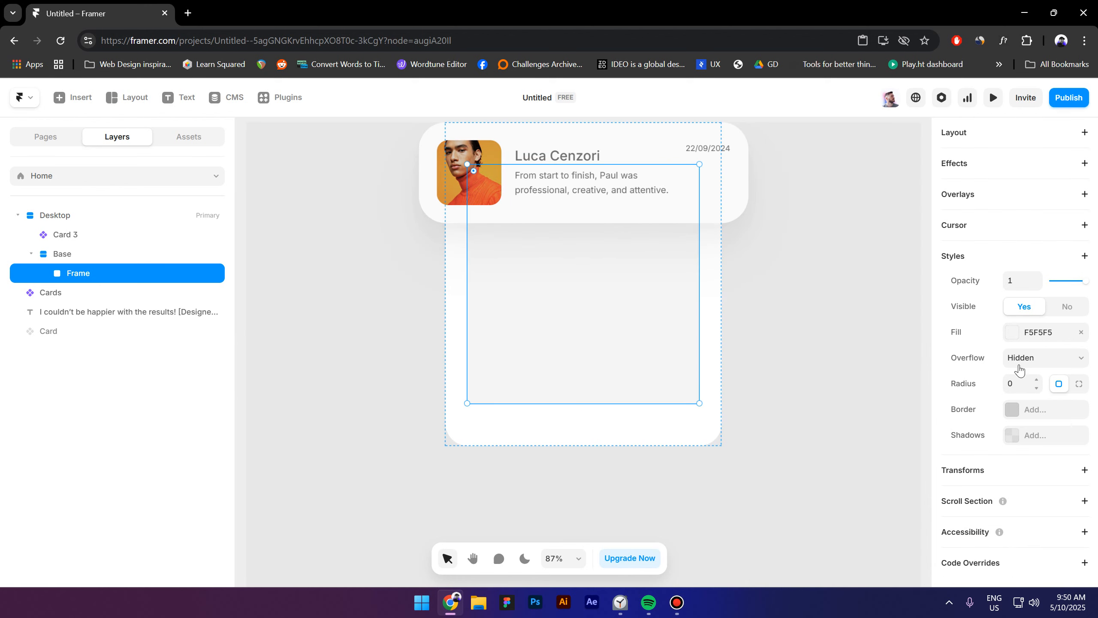
pyautogui.click(1017, 384)
pyautogui.write('20')
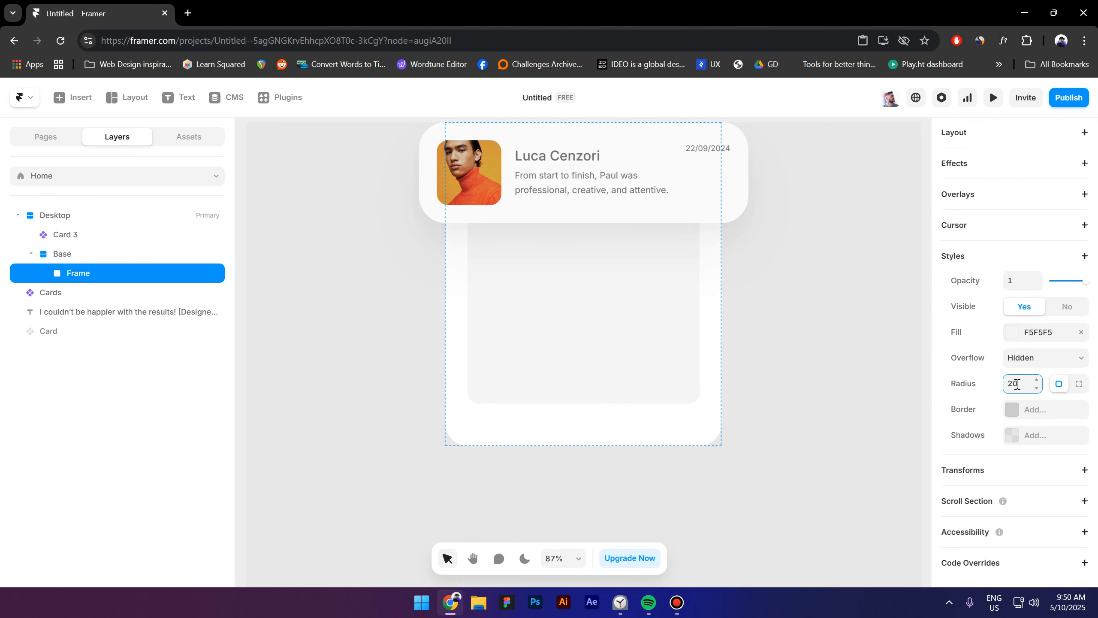
pyautogui.click(579, 360)
pyautogui.scroll(4, 1030, 343)
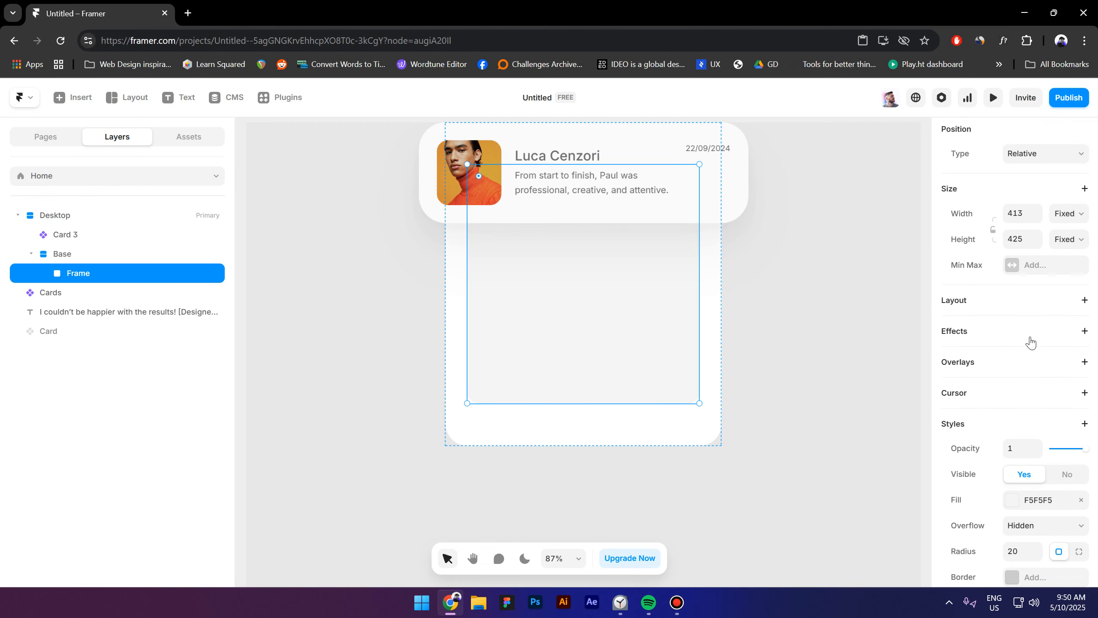
# - Copy the loose testimonial paragraph into the inner frame and add a stack layout to that frame
pyautogui.scroll(-5, 650, 337)
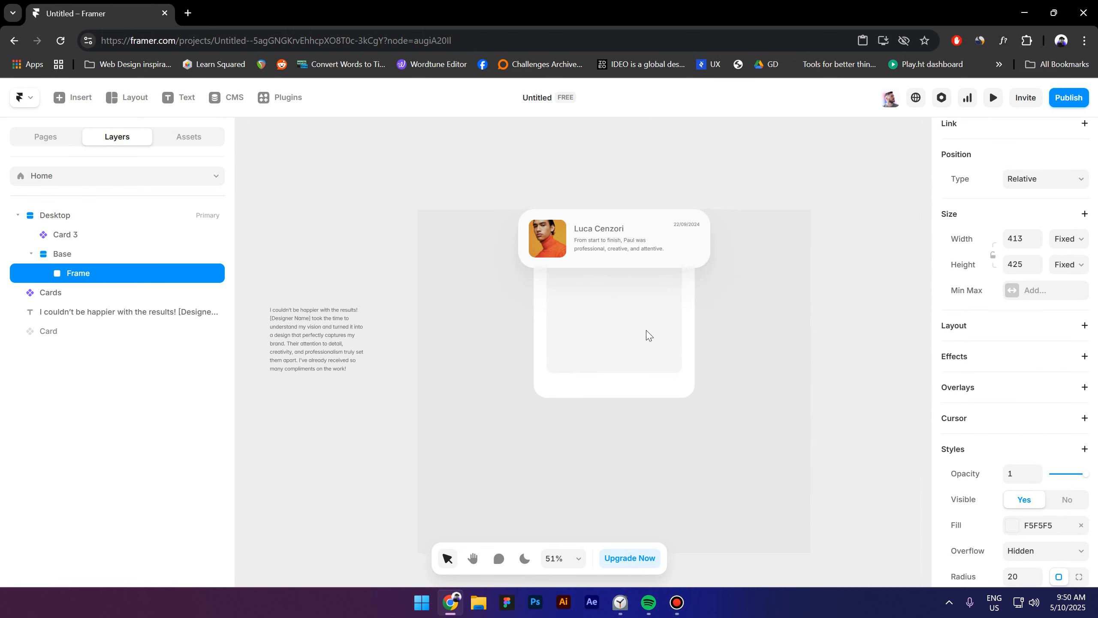
pyautogui.click(318, 342)
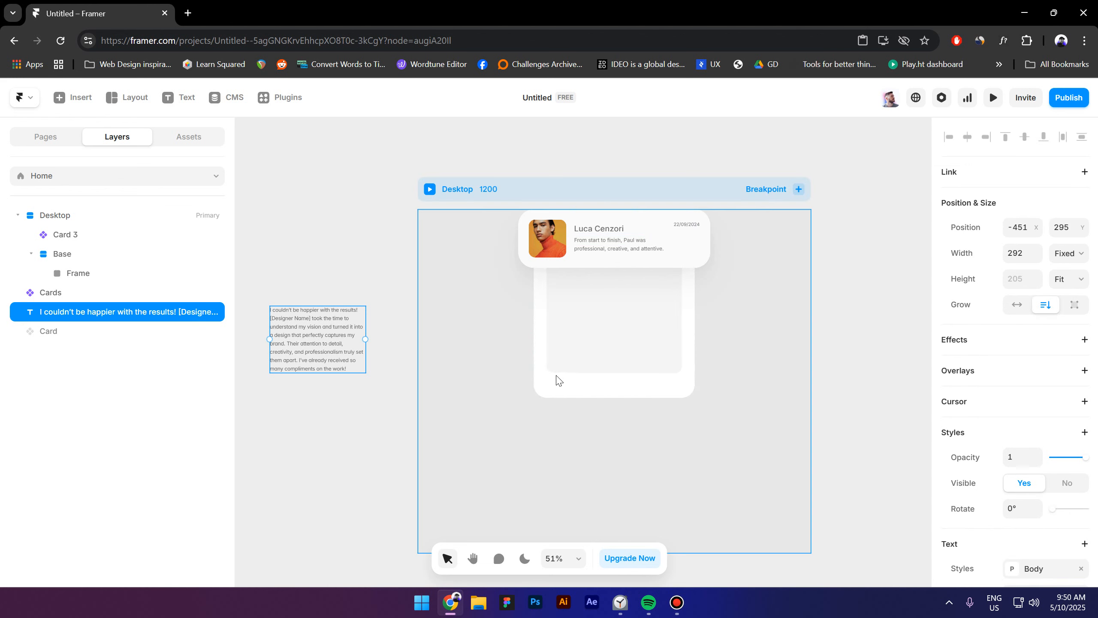
pyautogui.click(600, 327)
pyautogui.hotkey('ctrl', 'v')
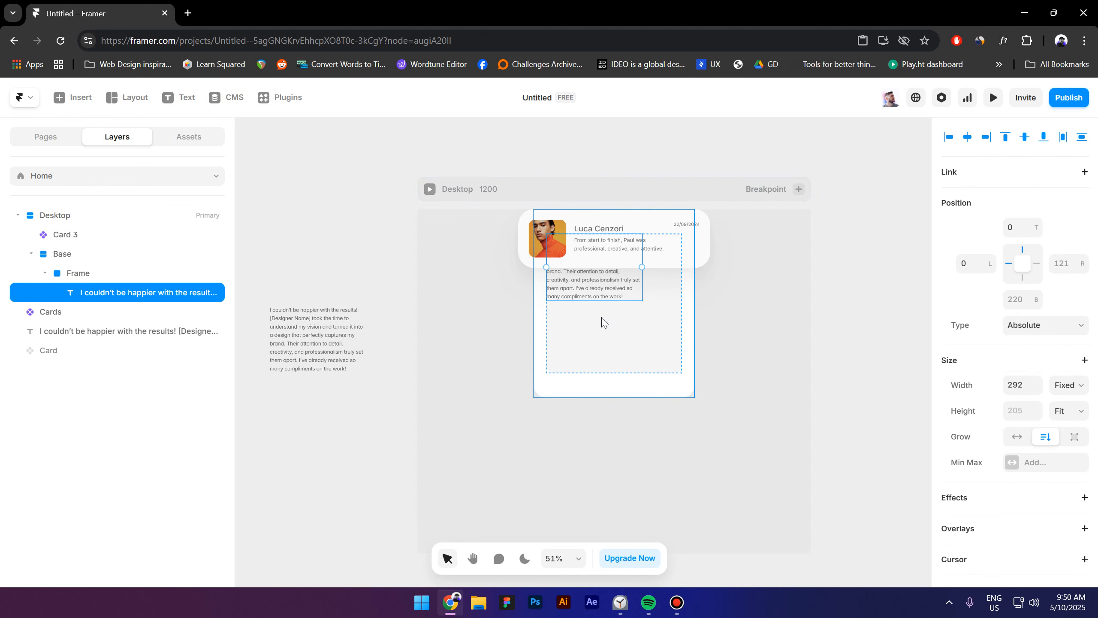
pyautogui.click(108, 274)
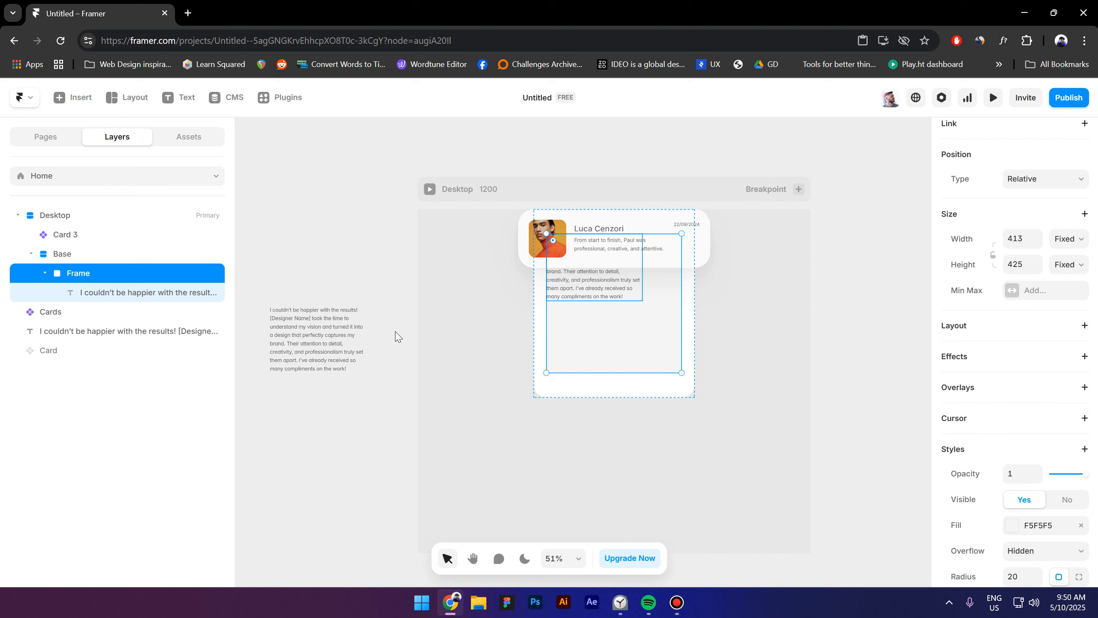
pyautogui.click(991, 329)
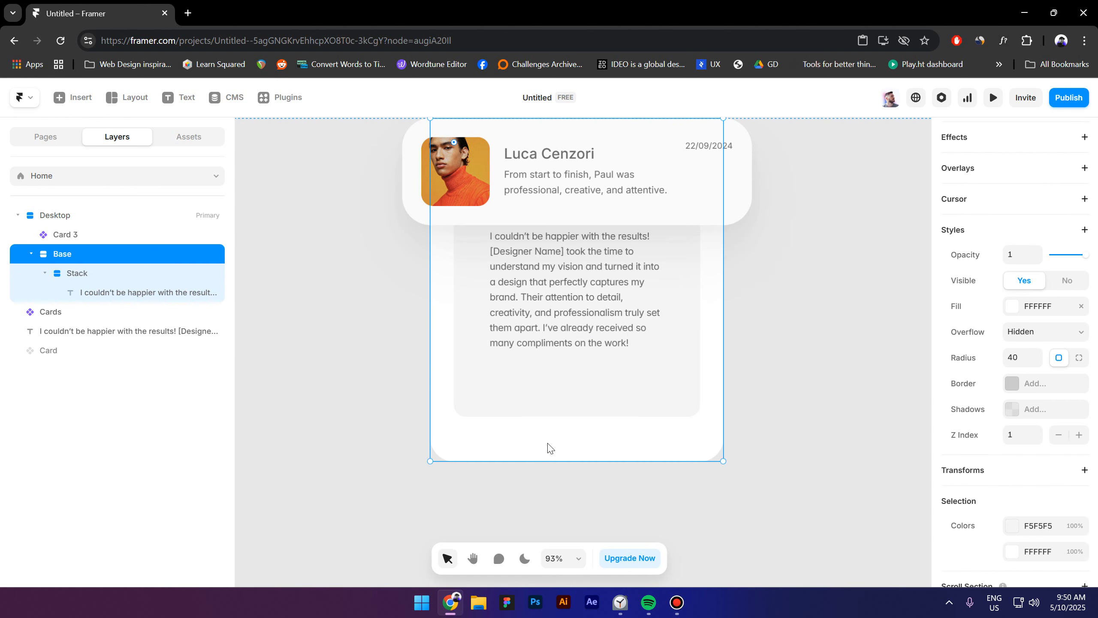
# - Set both the width and the height of Base to Fit Content
pyautogui.scroll(10, 1062, 329)
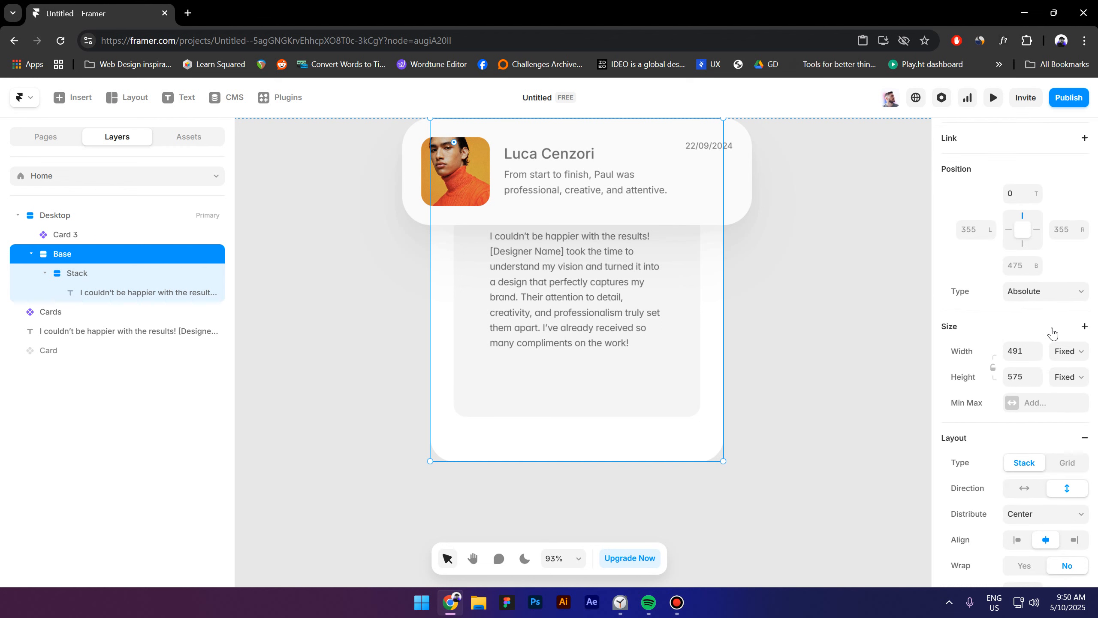
pyautogui.click(1076, 359)
pyautogui.click(1072, 416)
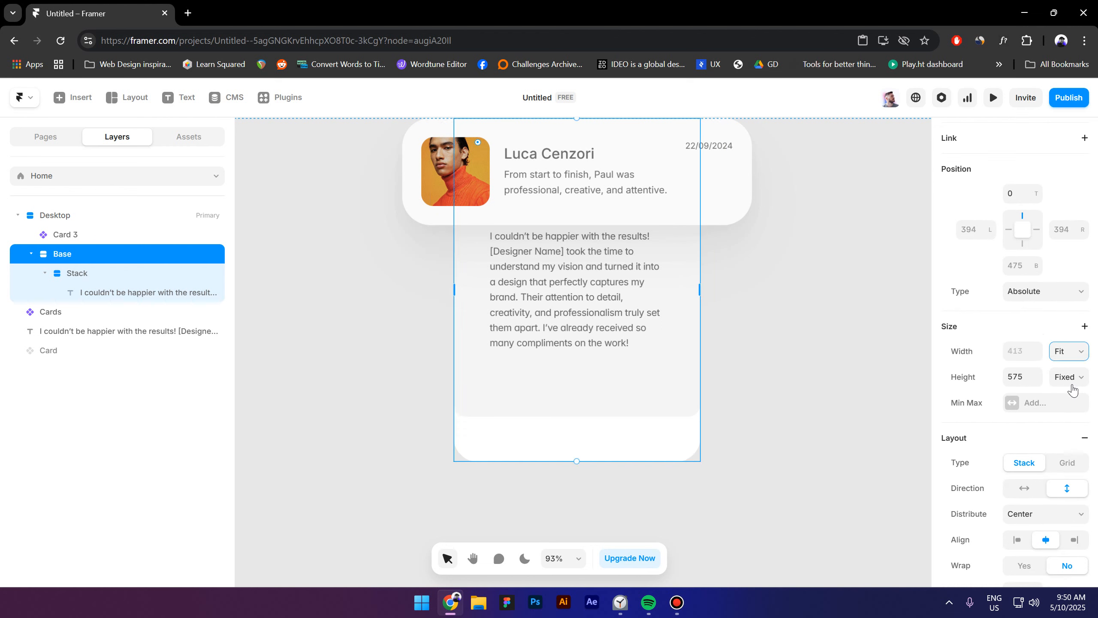
pyautogui.click(1077, 377)
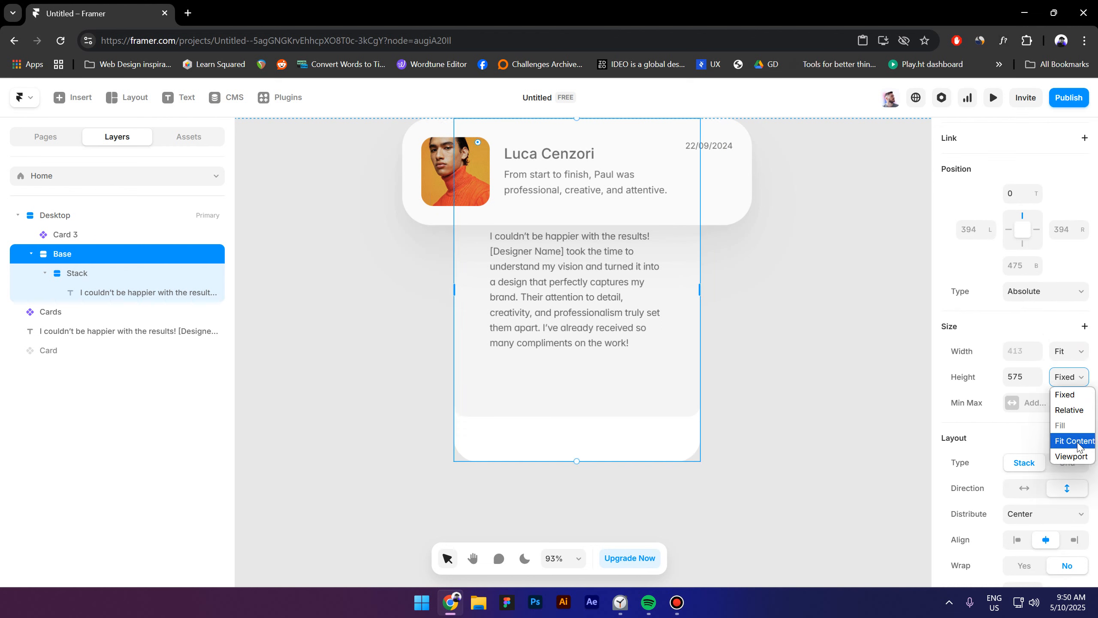
pyautogui.click(1073, 444)
# - Give Base a uniform padding of 32
pyautogui.scroll(-3, 1030, 469)
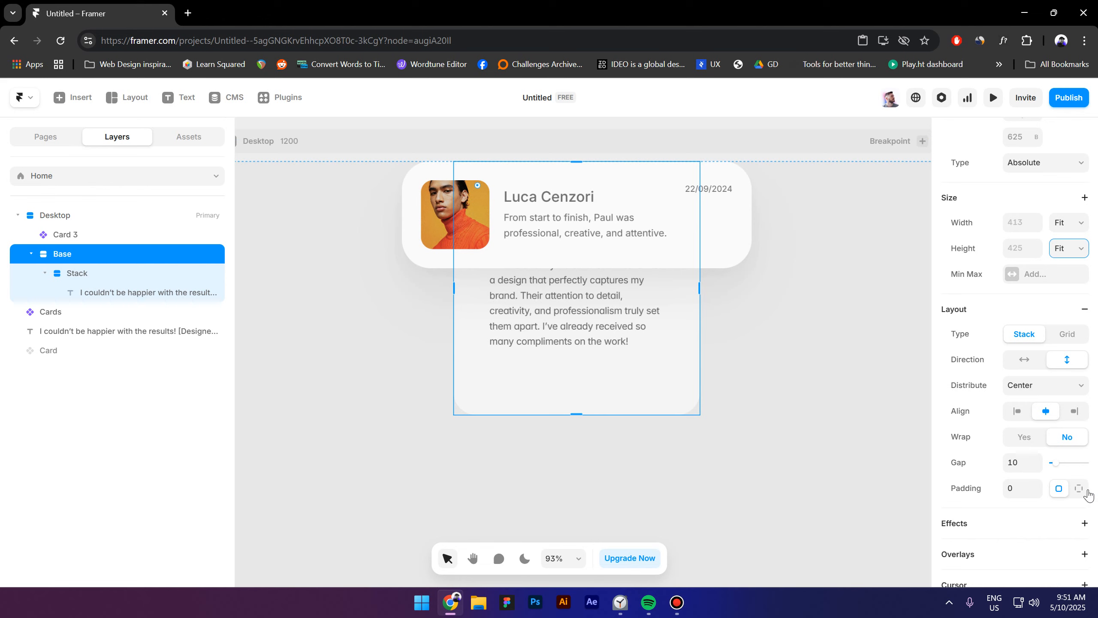
pyautogui.click(1015, 483)
pyautogui.write('32')
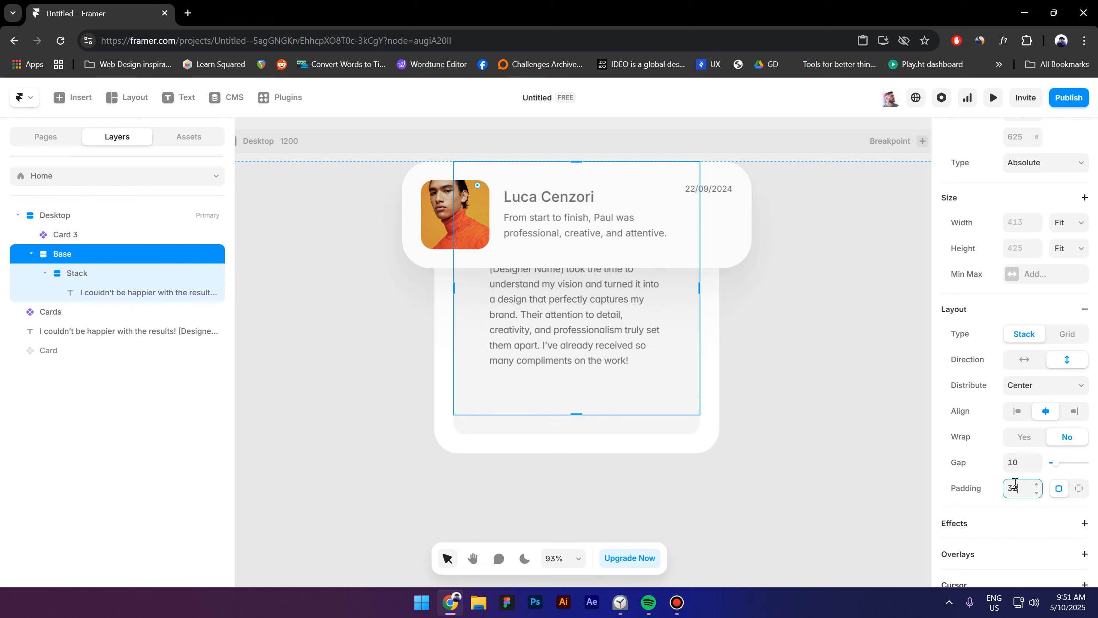
pyautogui.scroll(1, 492, 413)
pyautogui.scroll(-1, 492, 409)
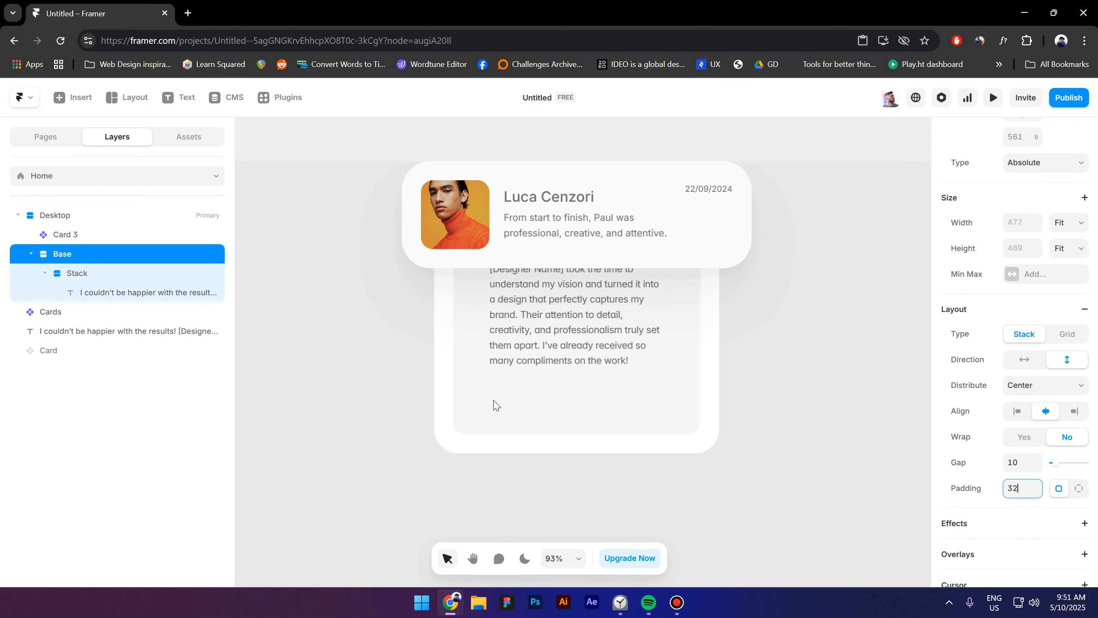
# - Switch Base to individual side padding and set its top padding to 210
pyautogui.click(1084, 489)
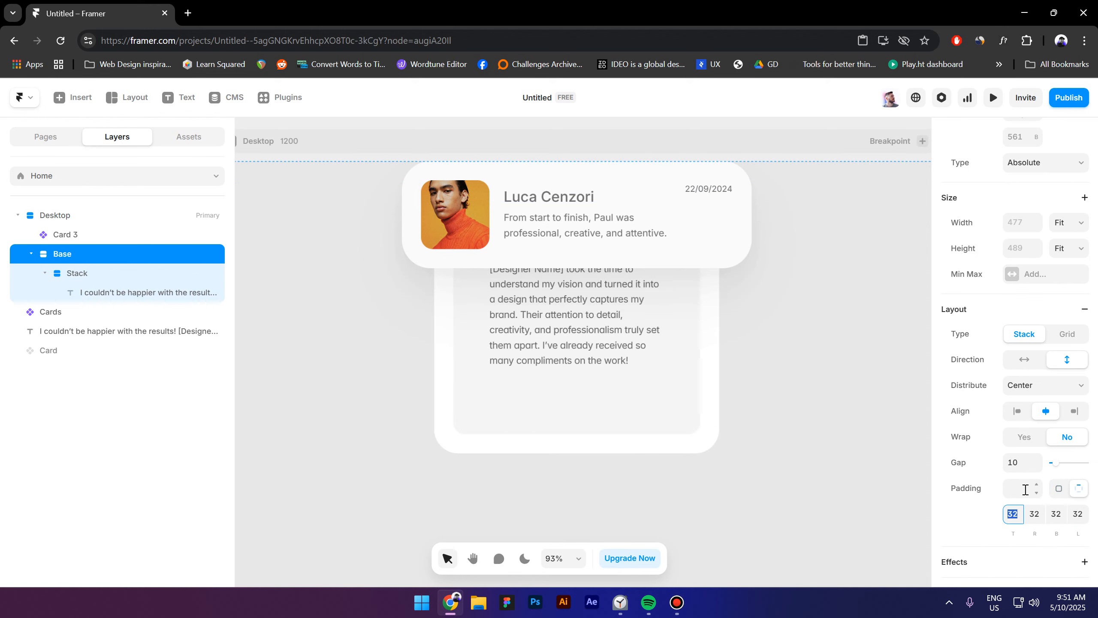
pyautogui.scroll(-1, 1007, 471)
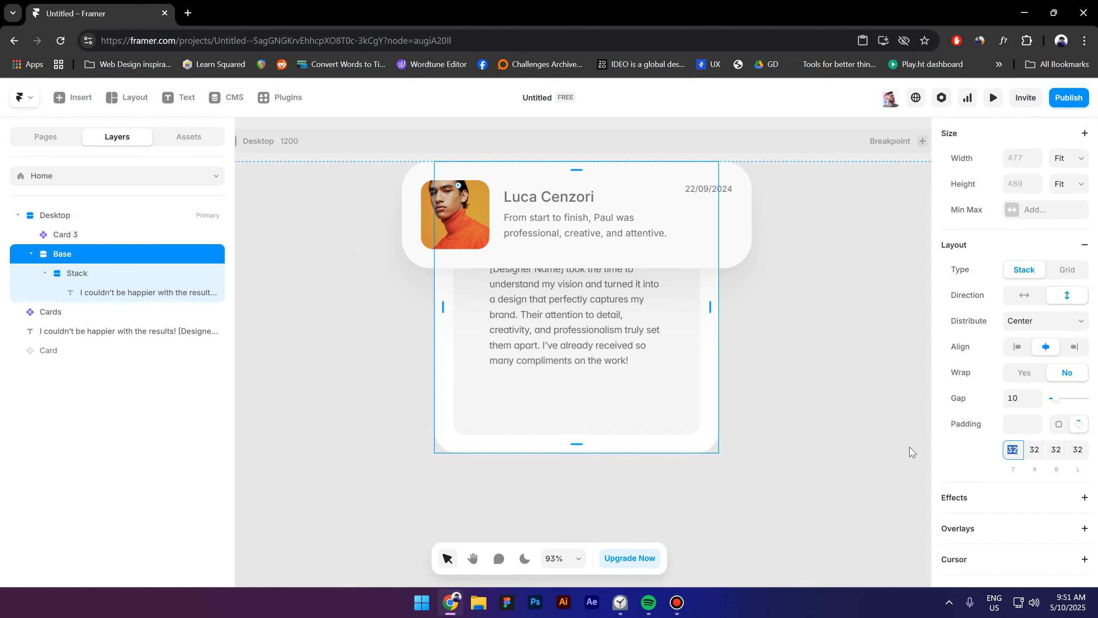
pyautogui.write('200')
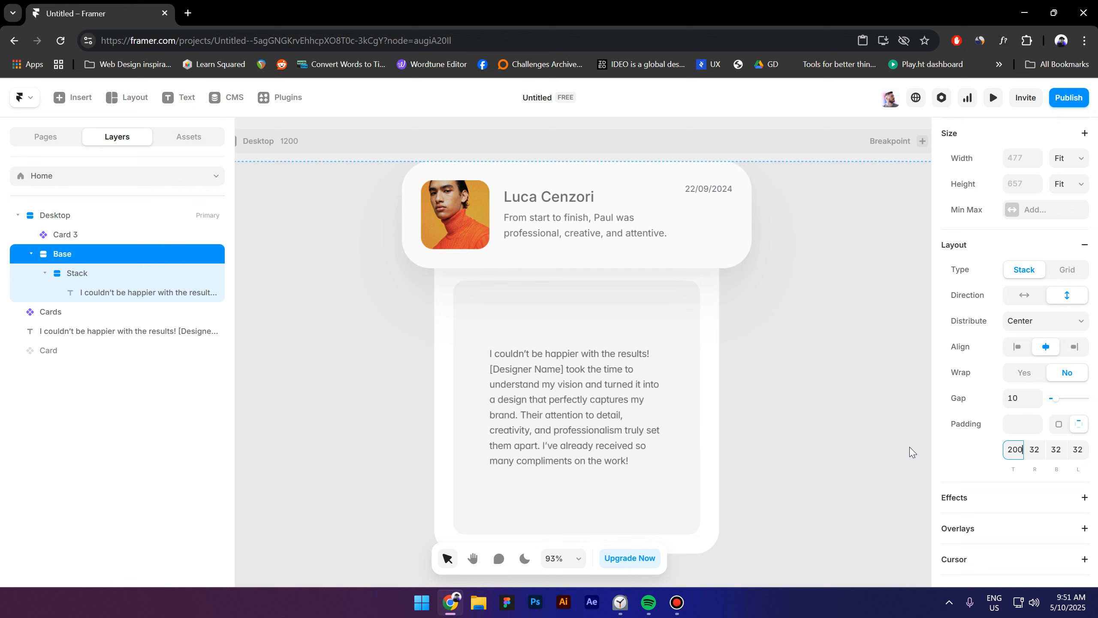
pyautogui.scroll(-2, 854, 435)
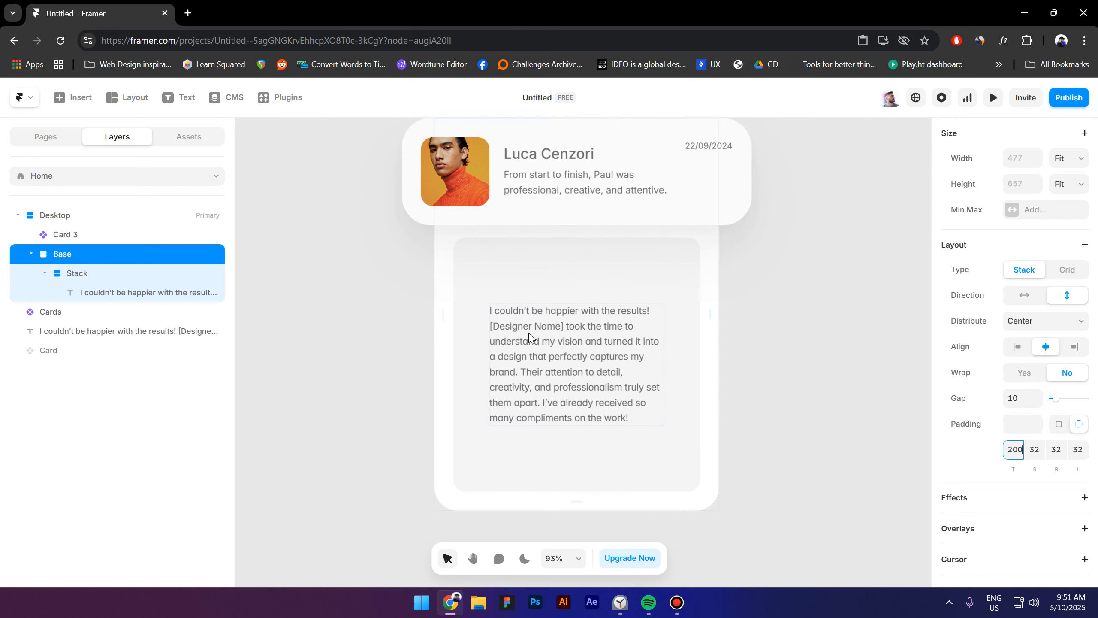
pyautogui.doubleClick(1007, 441)
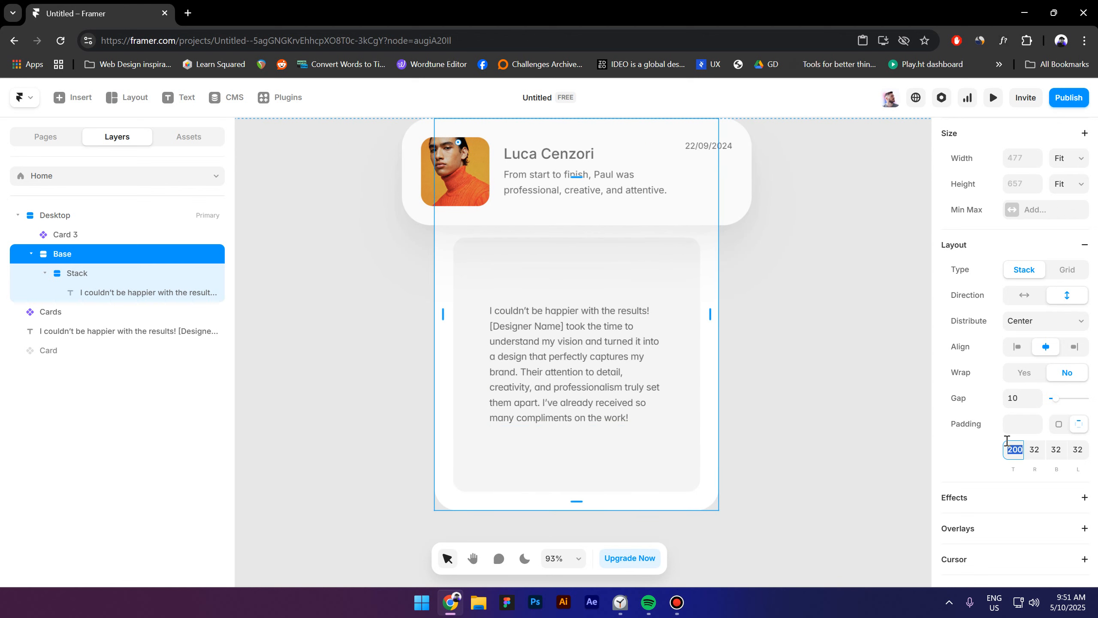
pyautogui.write('220')
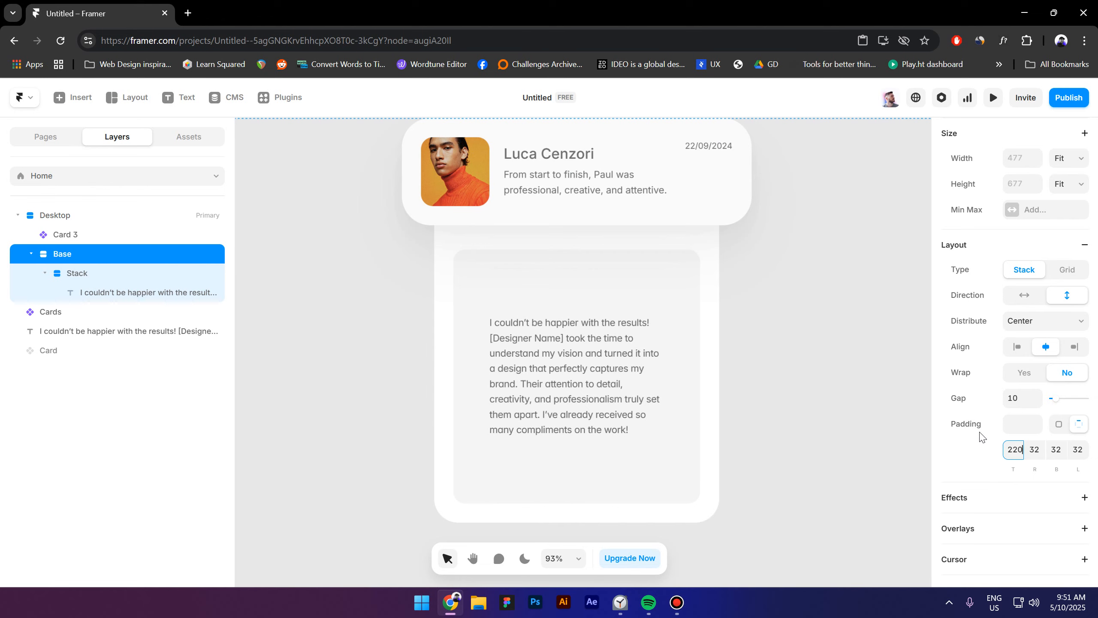
pyautogui.press('Return')
pyautogui.write('210')
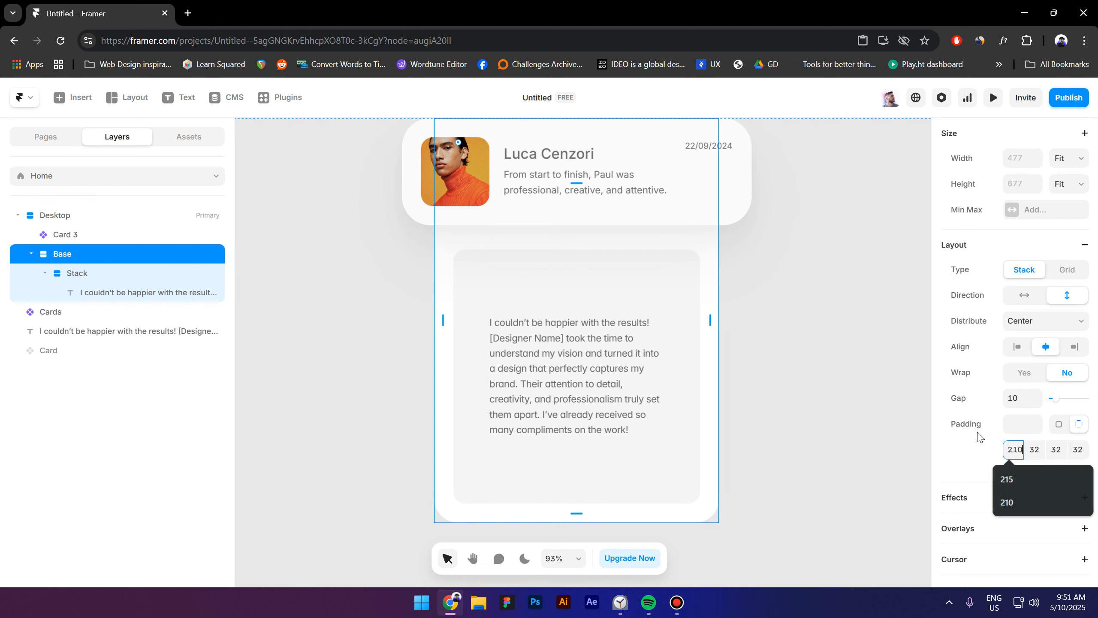
pyautogui.press('Return')
pyautogui.scroll(-1, 502, 402)
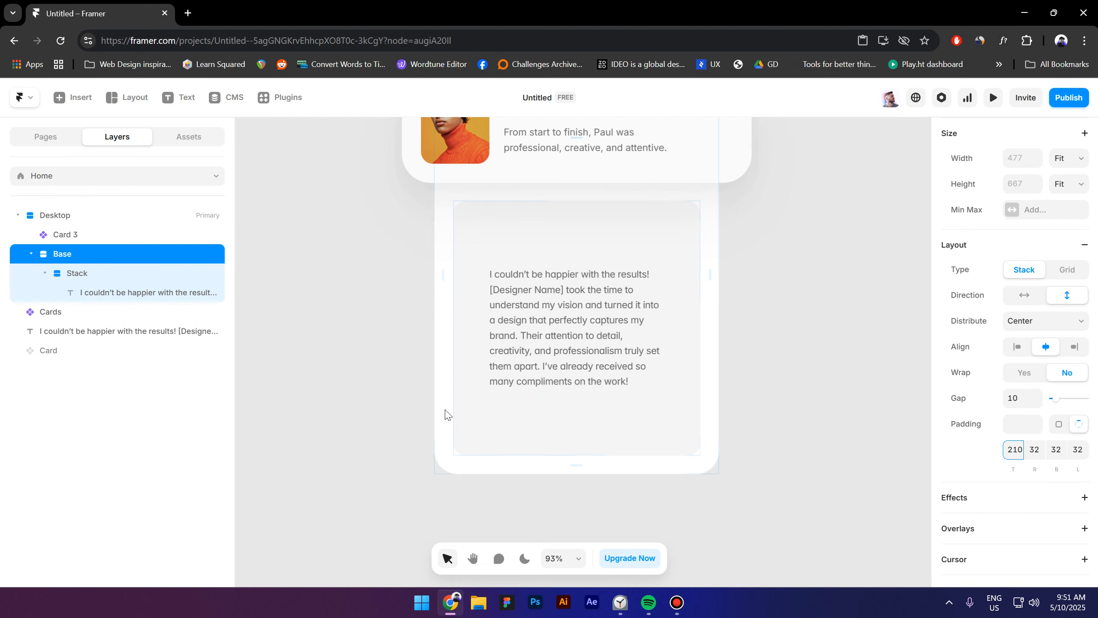
pyautogui.click(381, 425)
# - Wrap Card 3 and Base together in a new stack inside the Desktop frame
pyautogui.scroll(-3, 544, 384)
pyautogui.scroll(-1, 546, 388)
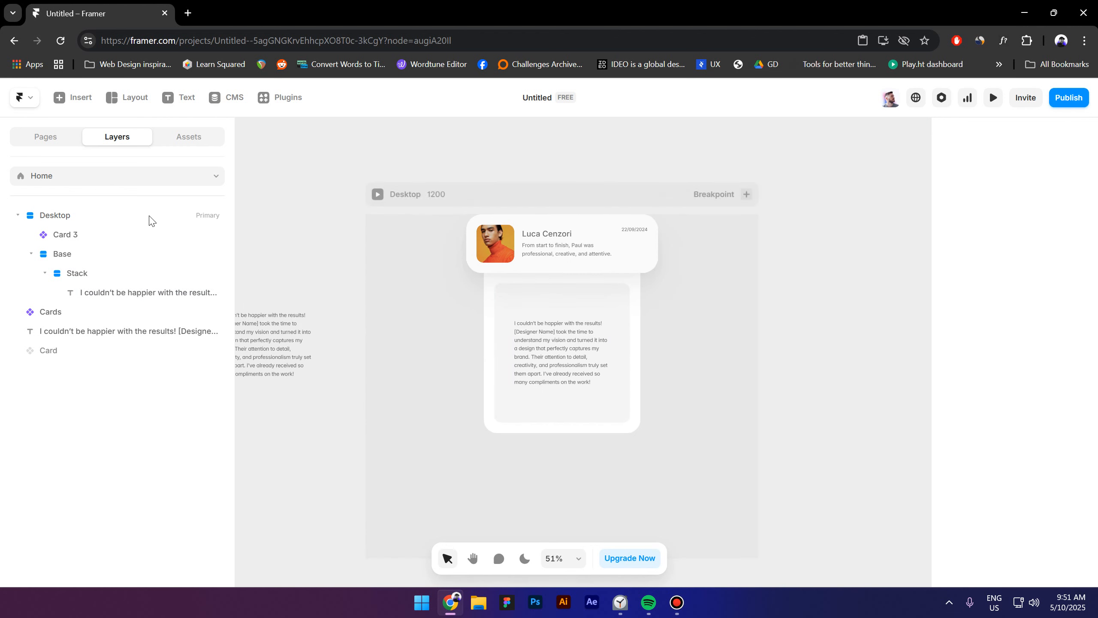
pyautogui.click(74, 238)
pyautogui.click(35, 254)
pyautogui.click(60, 258)
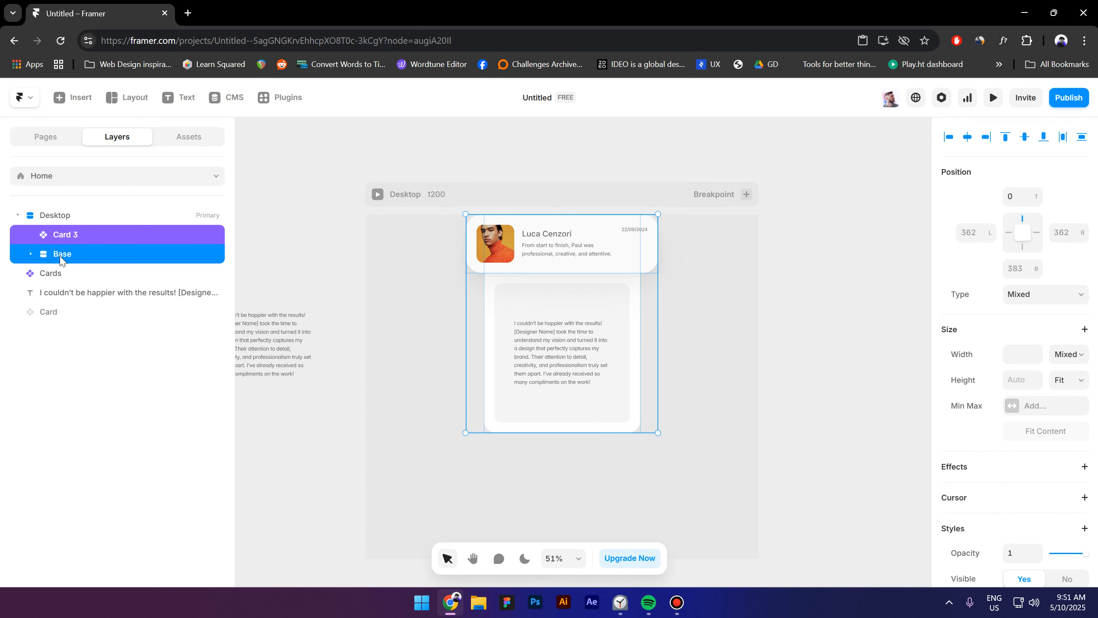
pyautogui.hotkey('ctrl', 'Return')
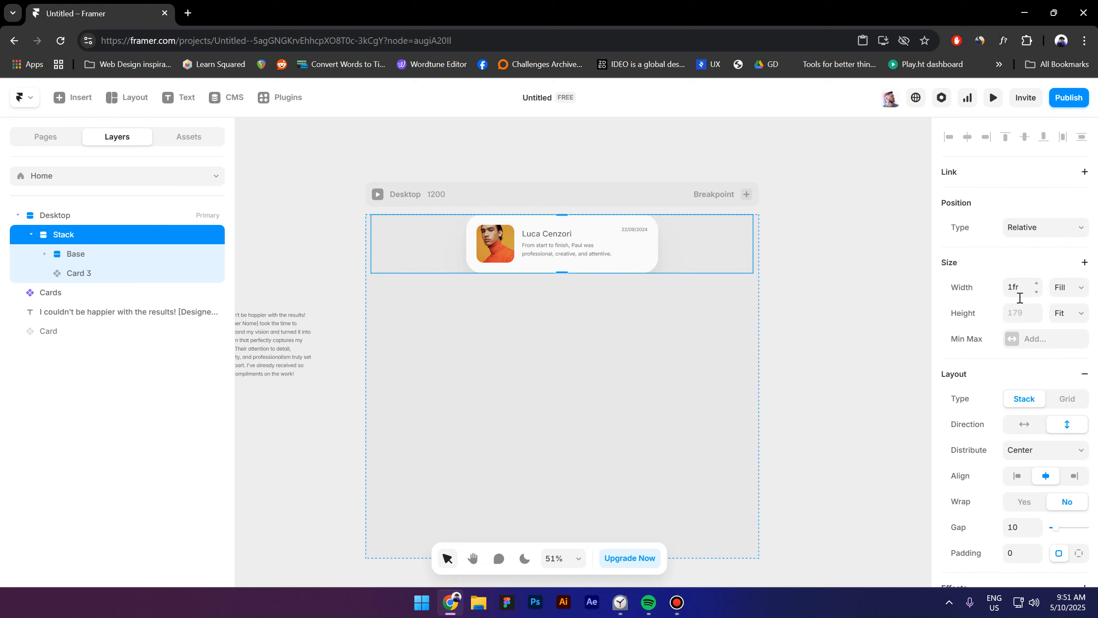
# - Set the new stack's width to Fit Content and rename its layer to Cards
pyautogui.click(1070, 290)
pyautogui.click(1070, 290)
pyautogui.click(1070, 291)
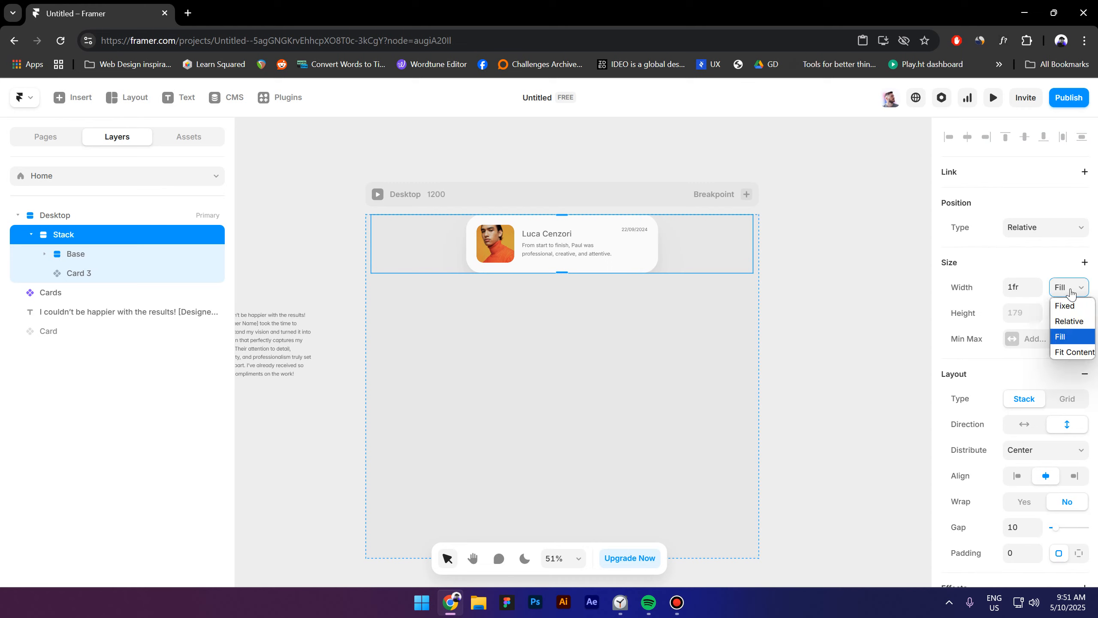
pyautogui.click(1078, 351)
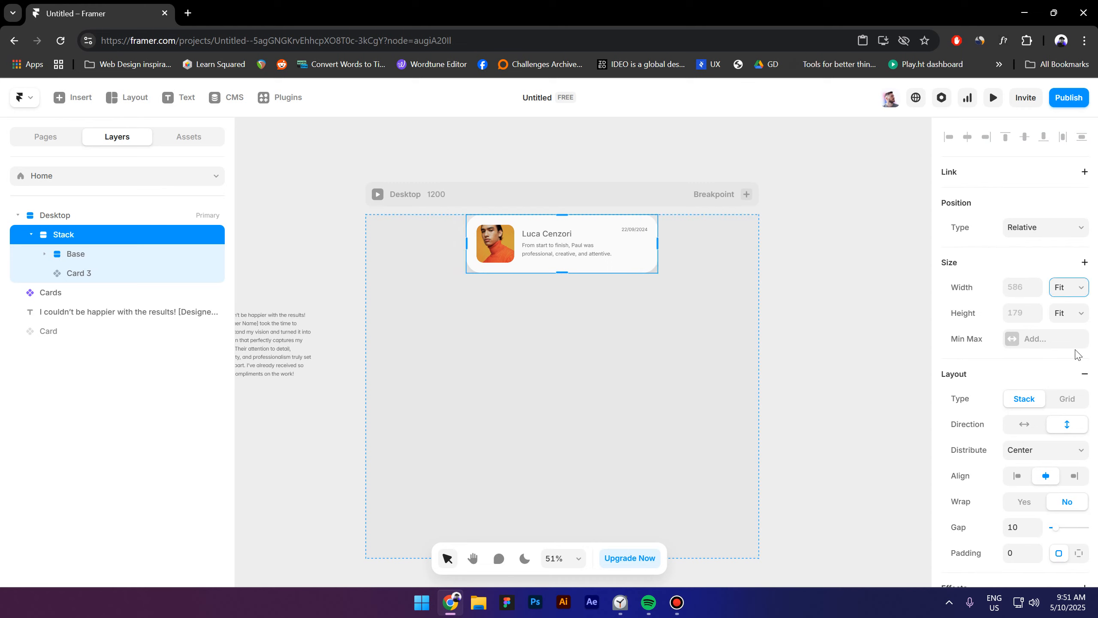
pyautogui.doubleClick(65, 234)
pyautogui.write('Cards')
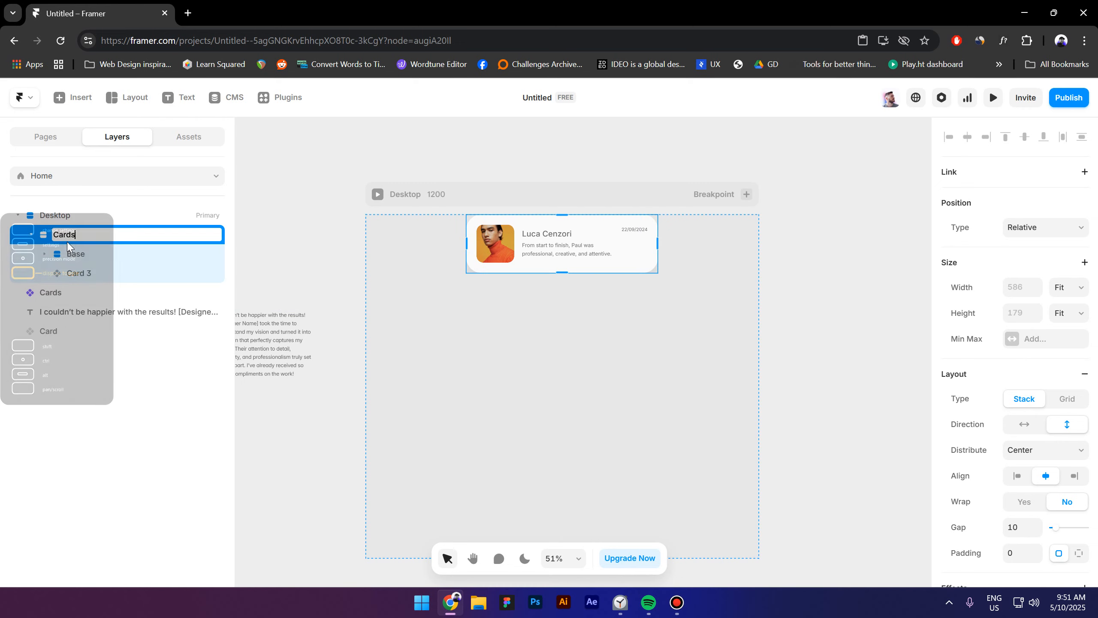
pyautogui.press('Return')
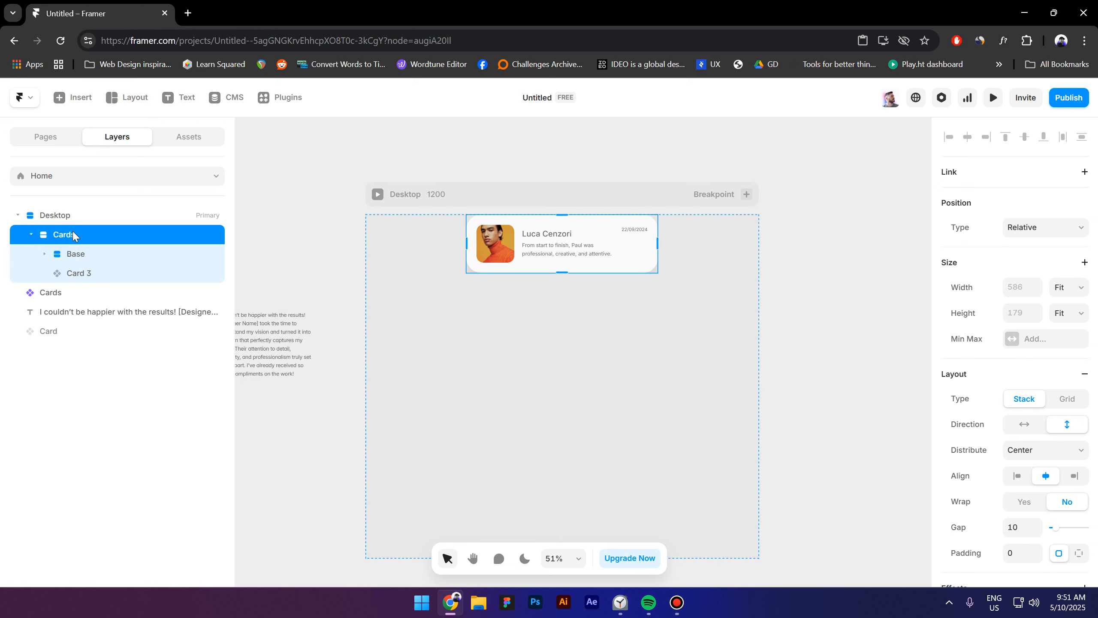
# - Turn the Cards stack into a new component named Cards
pyautogui.rightClick(73, 235)
pyautogui.click(105, 168)
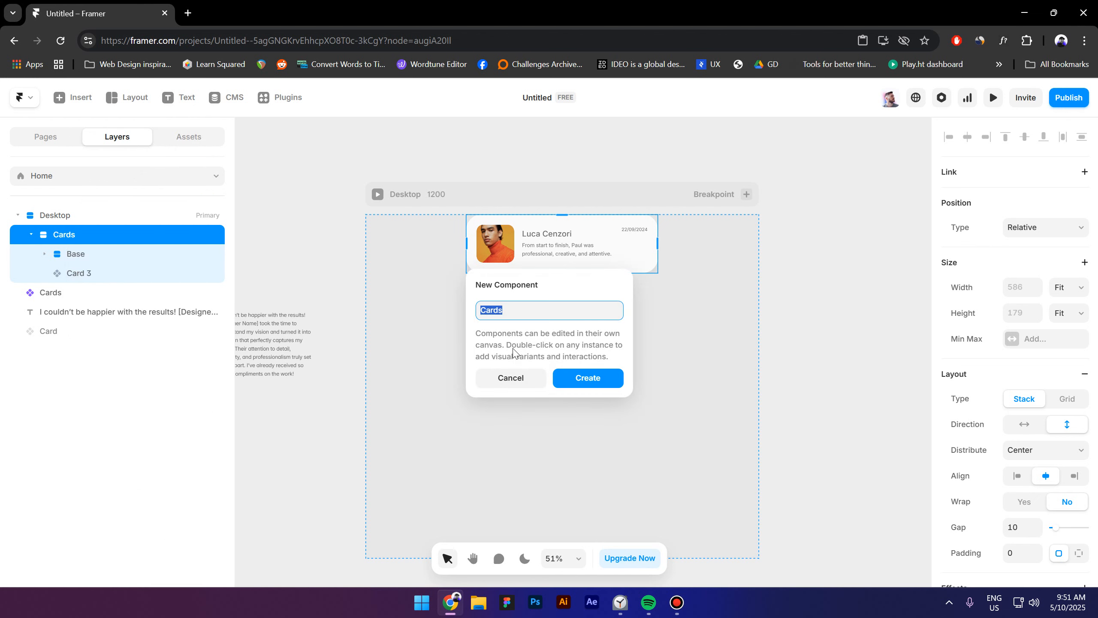
pyautogui.click(588, 374)
pyautogui.scroll(5, 1090, 359)
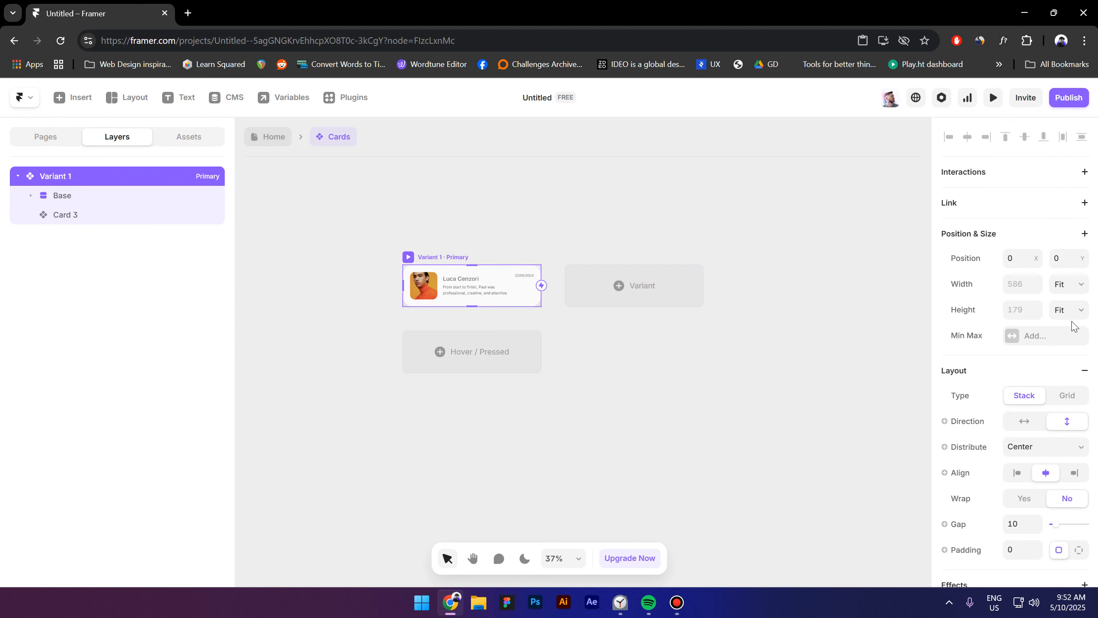
# - Make the primary variant's height fixed at about 694 and set its stack distribution to Start
pyautogui.click(1070, 319)
pyautogui.click(1065, 373)
pyautogui.moveTo(472, 306); pyautogui.dragTo(481, 428)
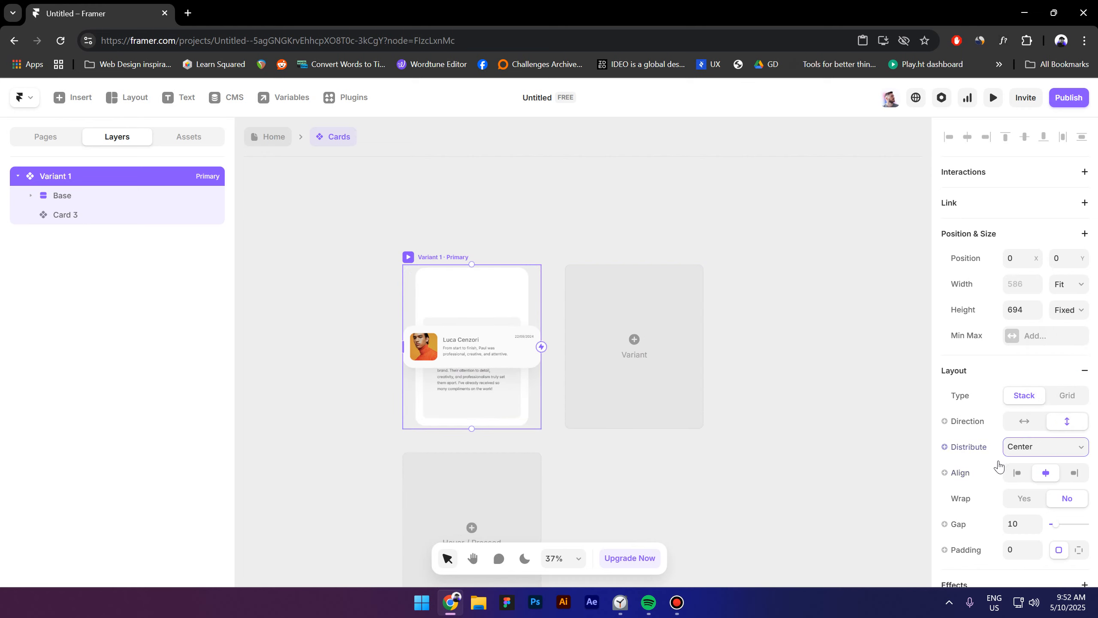
pyautogui.click(1026, 451)
pyautogui.click(1029, 464)
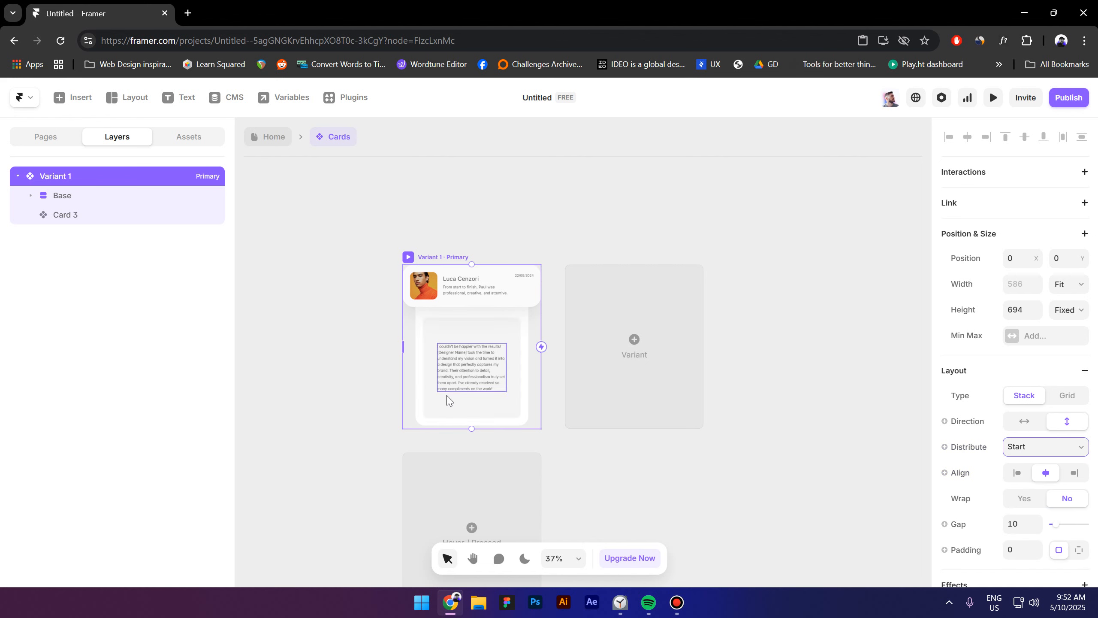
# - Set the primary variant's overflow to Visible and add a second variant of the component
pyautogui.hotkey('shift', '2')
pyautogui.scroll(-2, 1076, 479)
pyautogui.scroll(-5, 1076, 478)
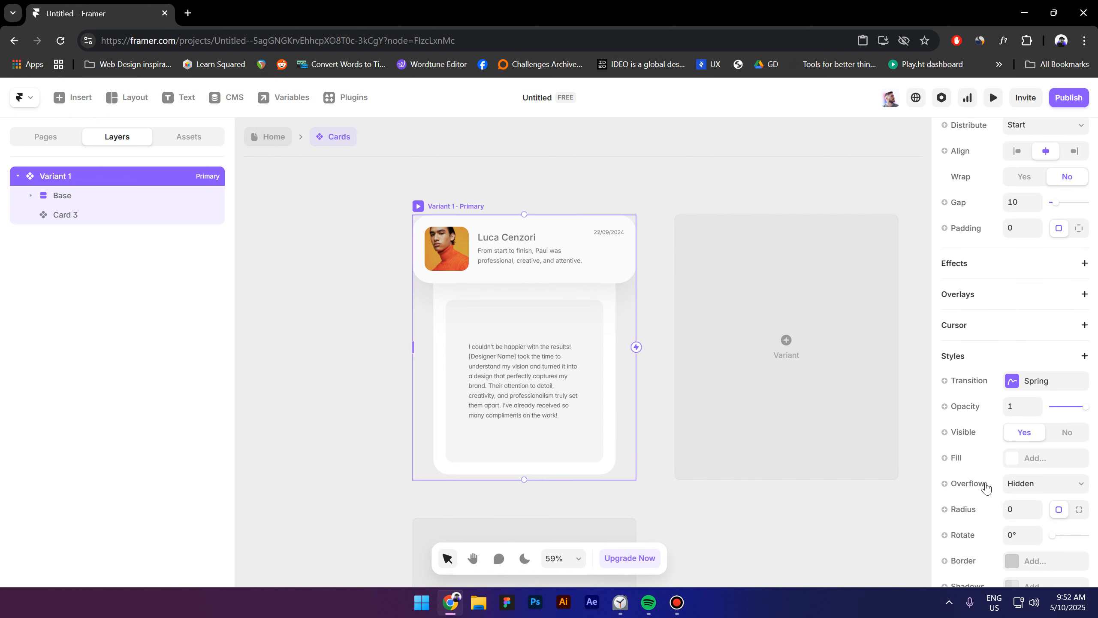
pyautogui.click(1052, 485)
pyautogui.click(1040, 518)
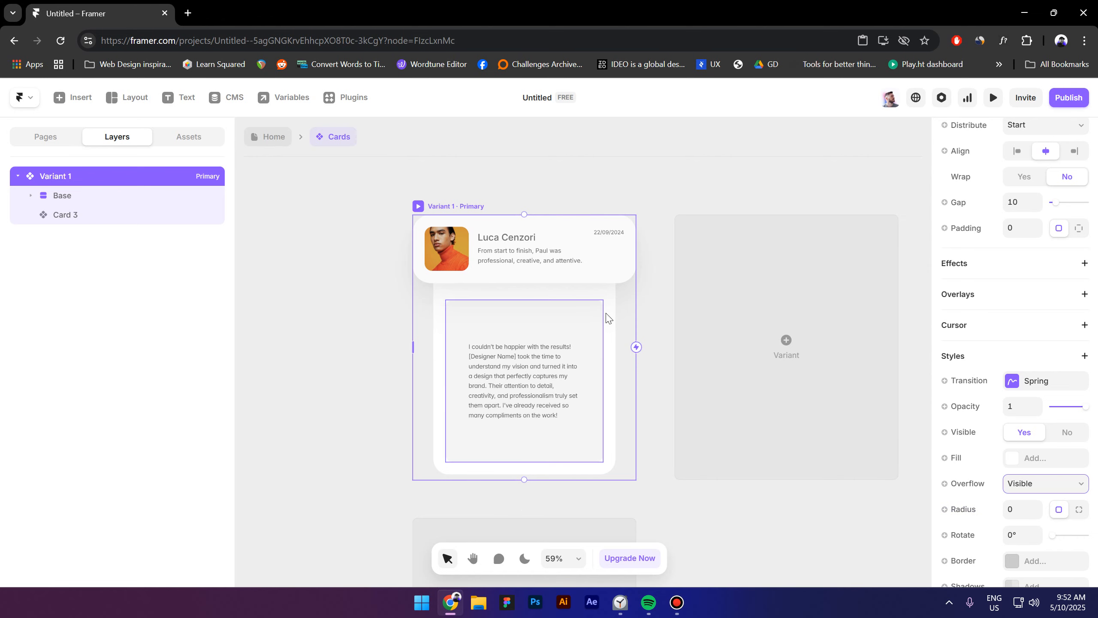
pyautogui.click(749, 344)
pyautogui.click(728, 361)
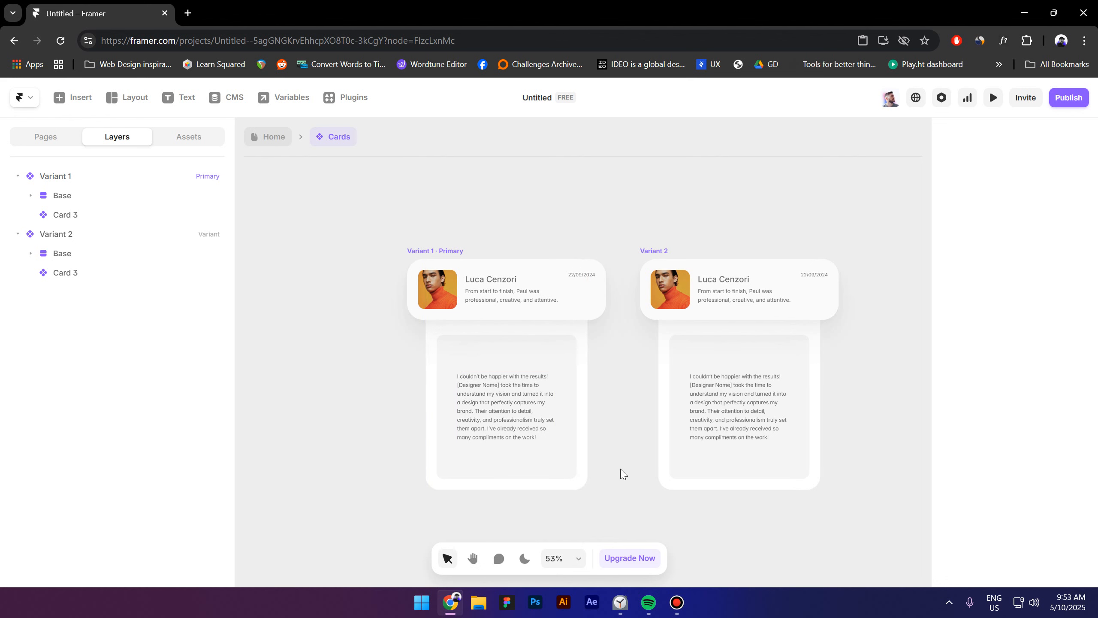
# - Move Base below Card 3 in the layer order of Variant 1
pyautogui.click(447, 325)
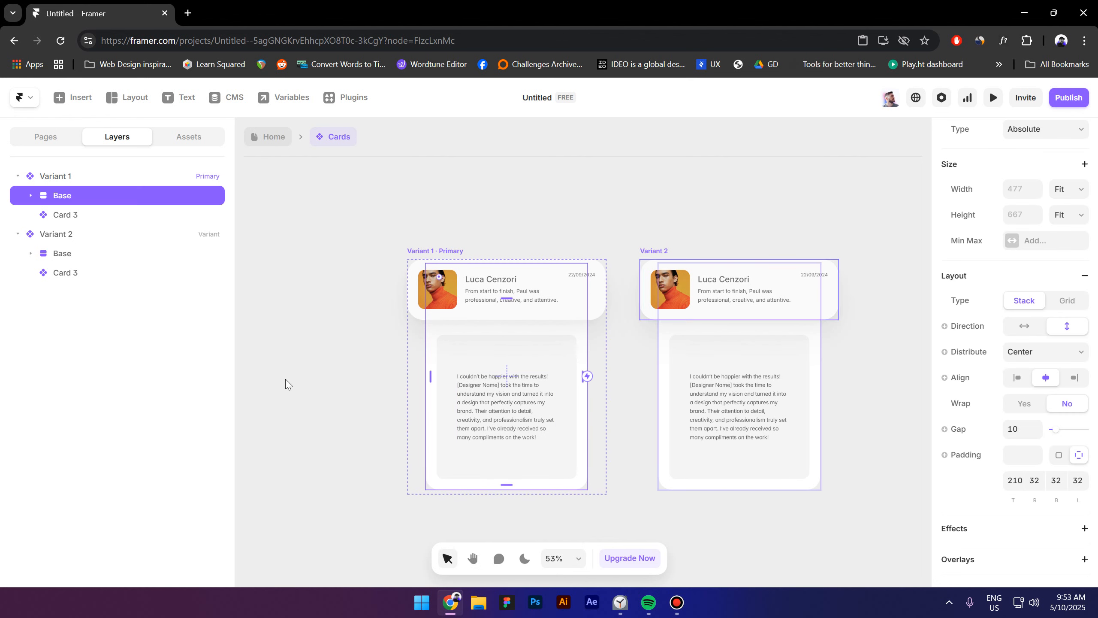
pyautogui.scroll(2, 285, 554)
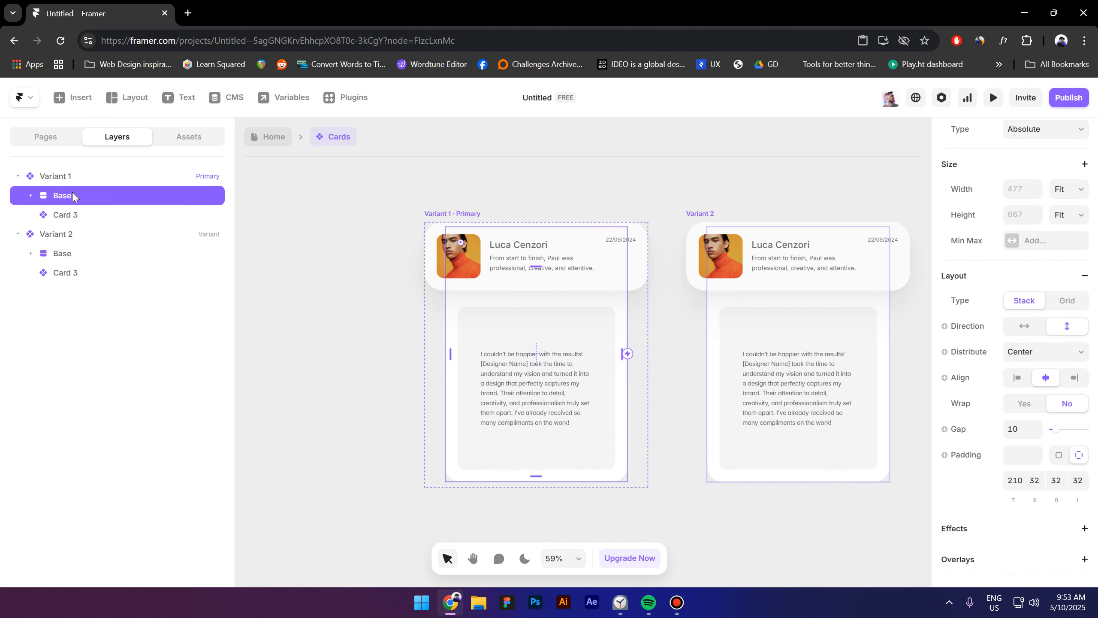
pyautogui.moveTo(72, 193); pyautogui.dragTo(88, 232)
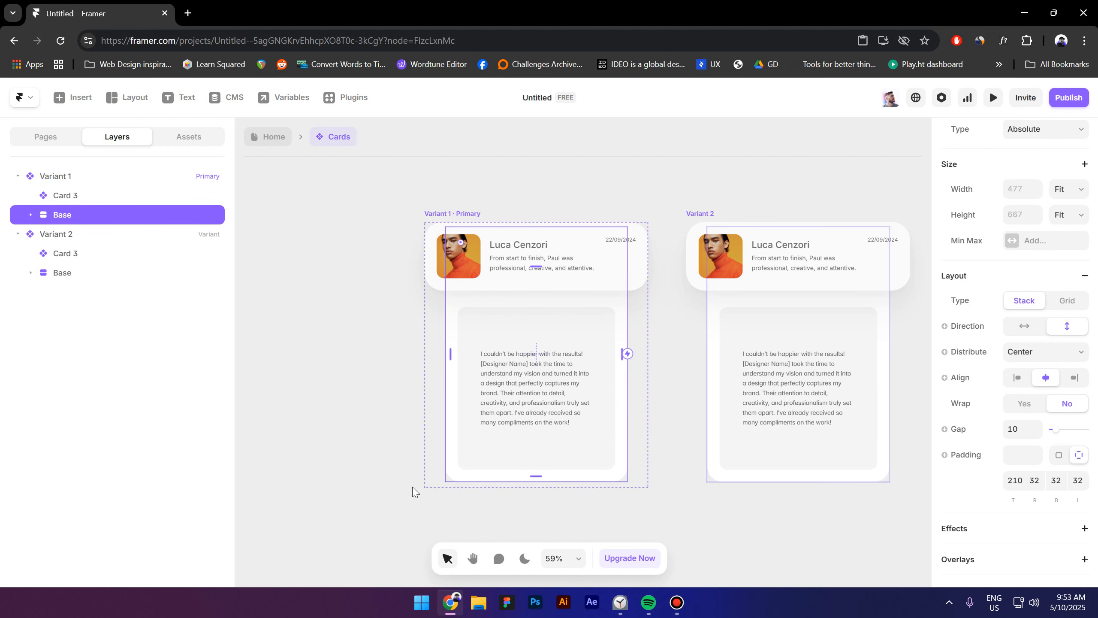
# - Switch the height of Base in Variant 1 to Fixed and shrink it to about 242
pyautogui.scroll(2, 963, 289)
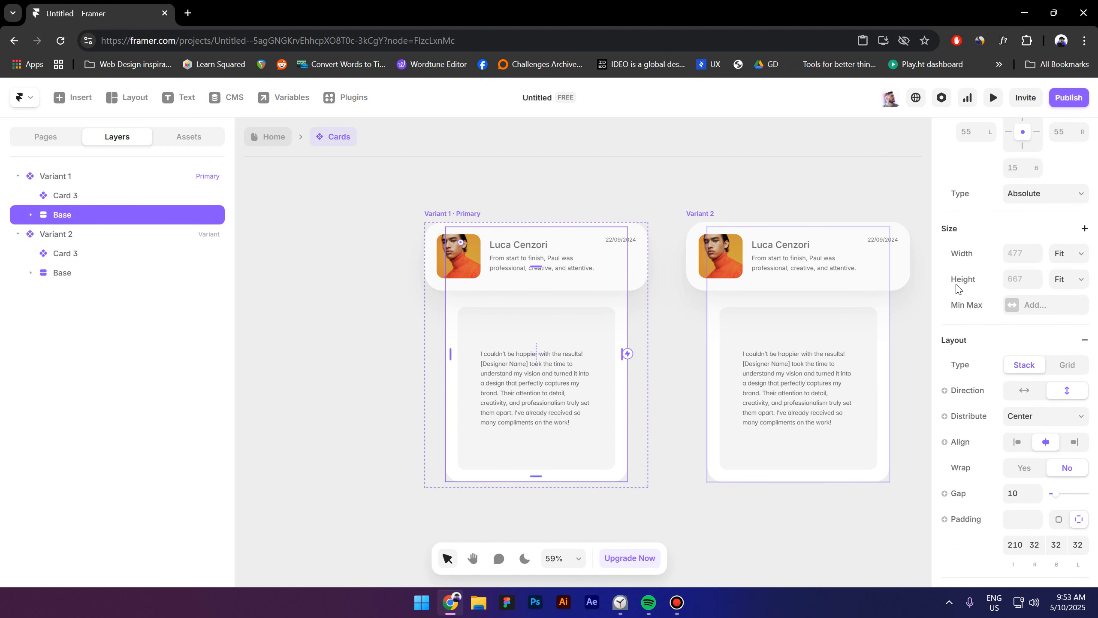
pyautogui.click(1071, 286)
pyautogui.click(1069, 297)
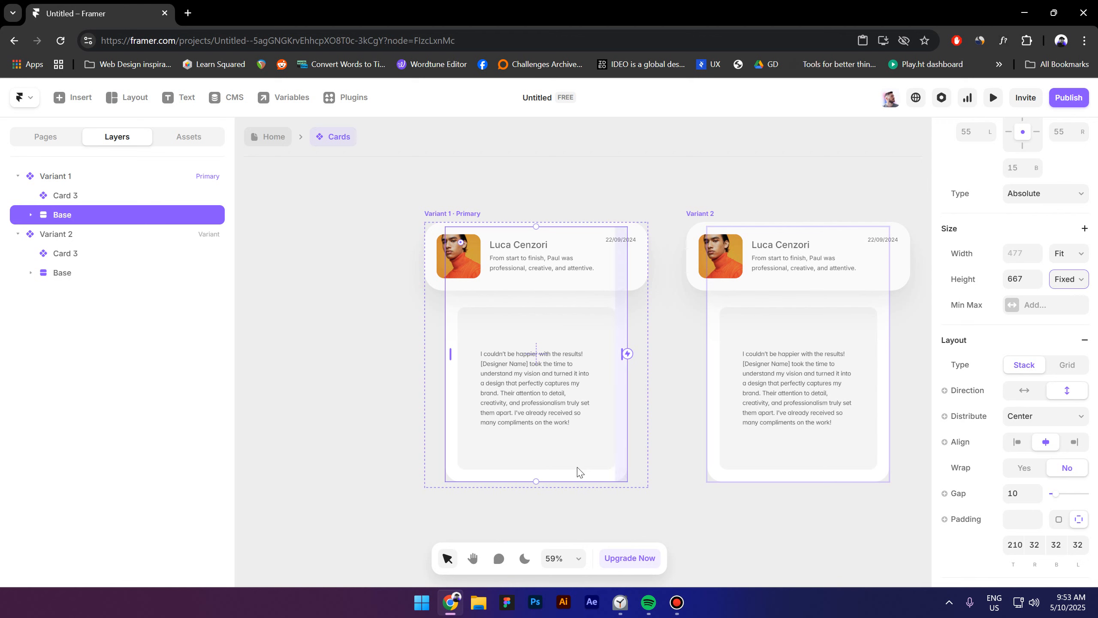
pyautogui.moveTo(540, 451); pyautogui.dragTo(548, 269)
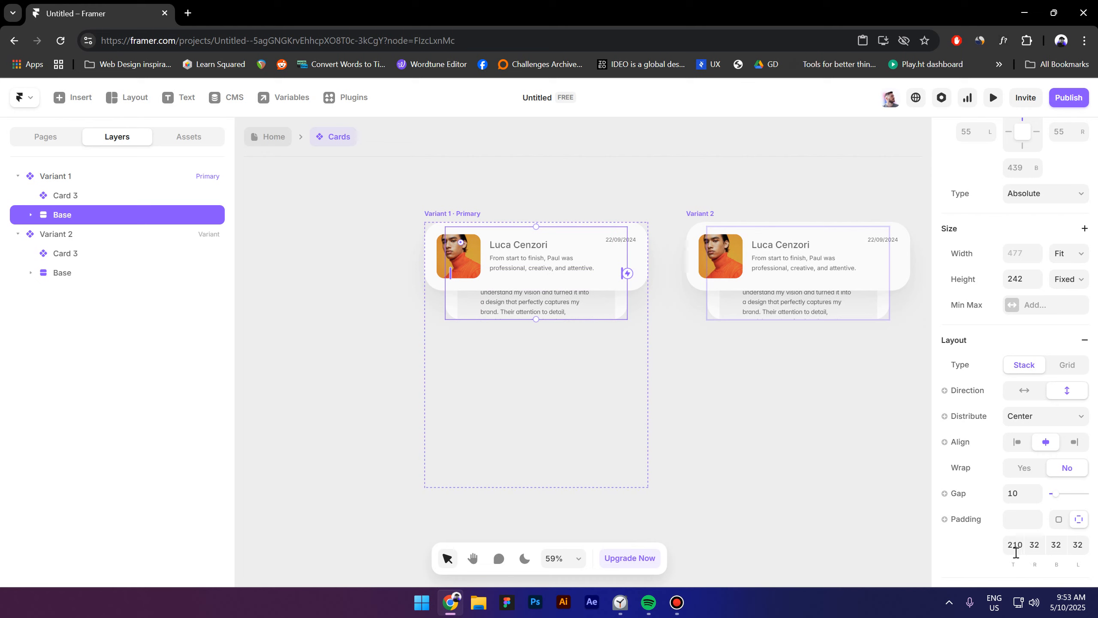
# - Set the top padding of Base in Variant 1 to 32 and resize its height to about 166
pyautogui.scroll(-2, 1015, 554)
pyautogui.click(1012, 481)
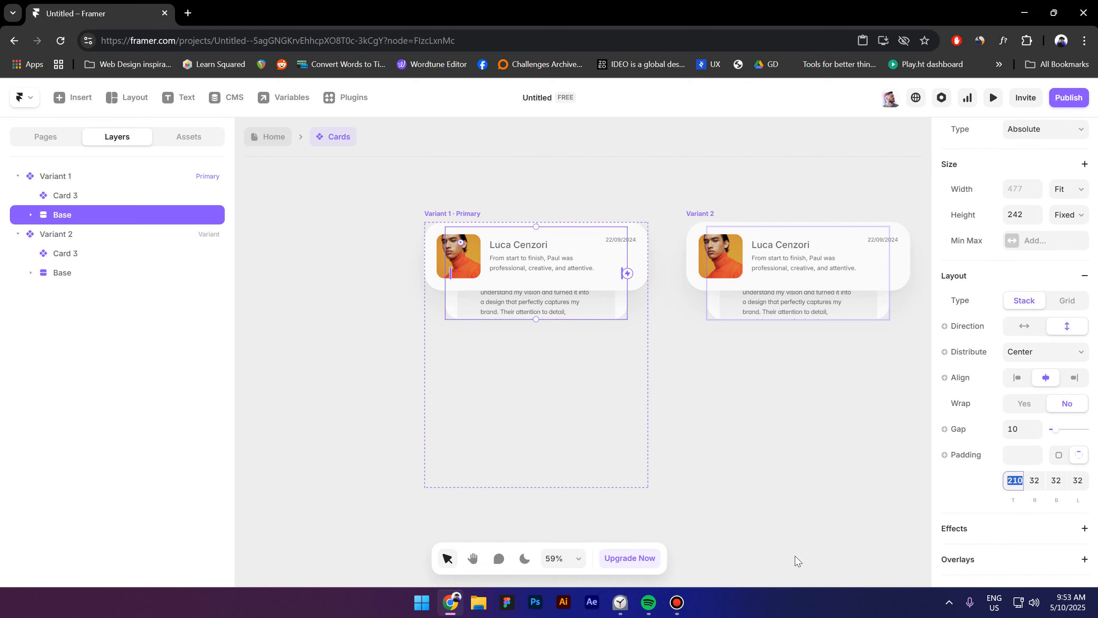
pyautogui.write('32')
pyautogui.press('Return')
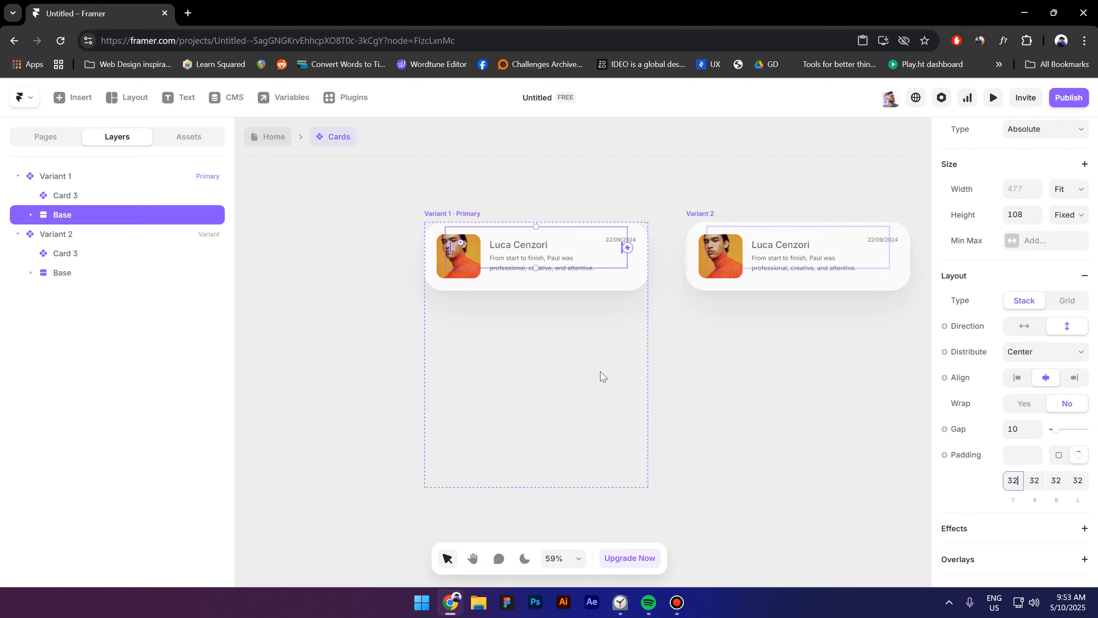
pyautogui.moveTo(535, 264); pyautogui.dragTo(535, 292)
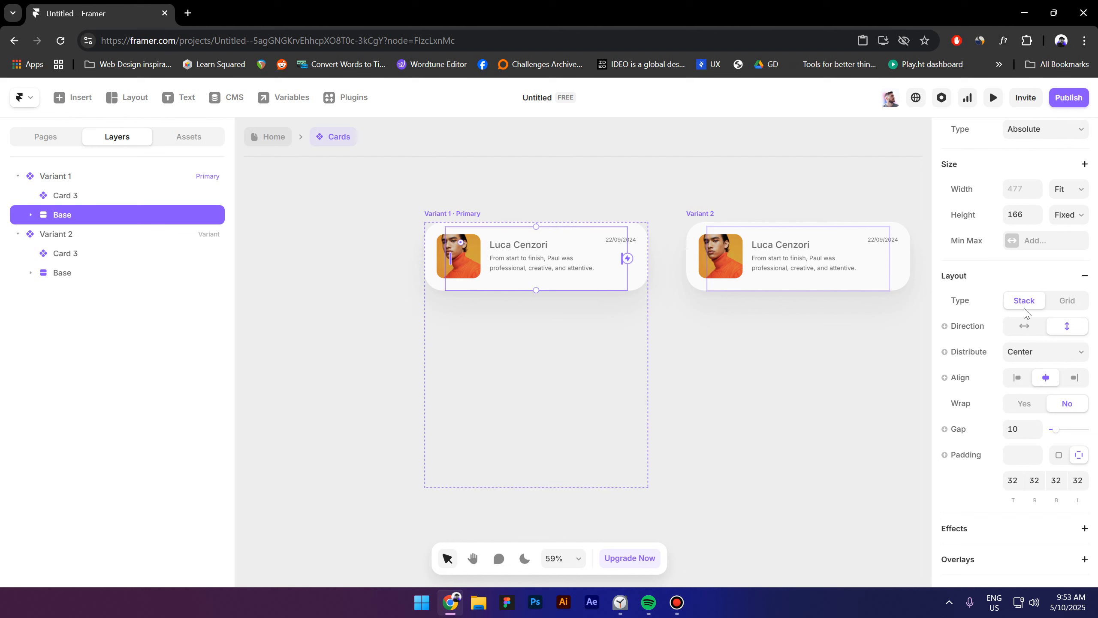
# - Set the top position of Base in Variant 1 to 0 and extend its height to about 179
pyautogui.scroll(4, 1072, 316)
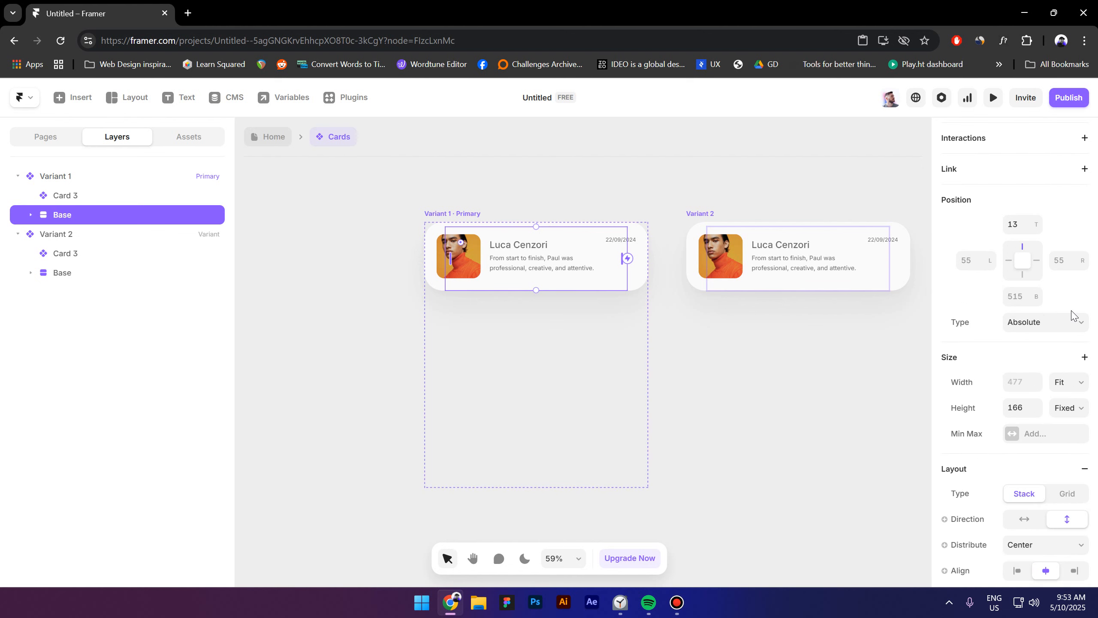
pyautogui.click(1023, 221)
pyautogui.press('Return')
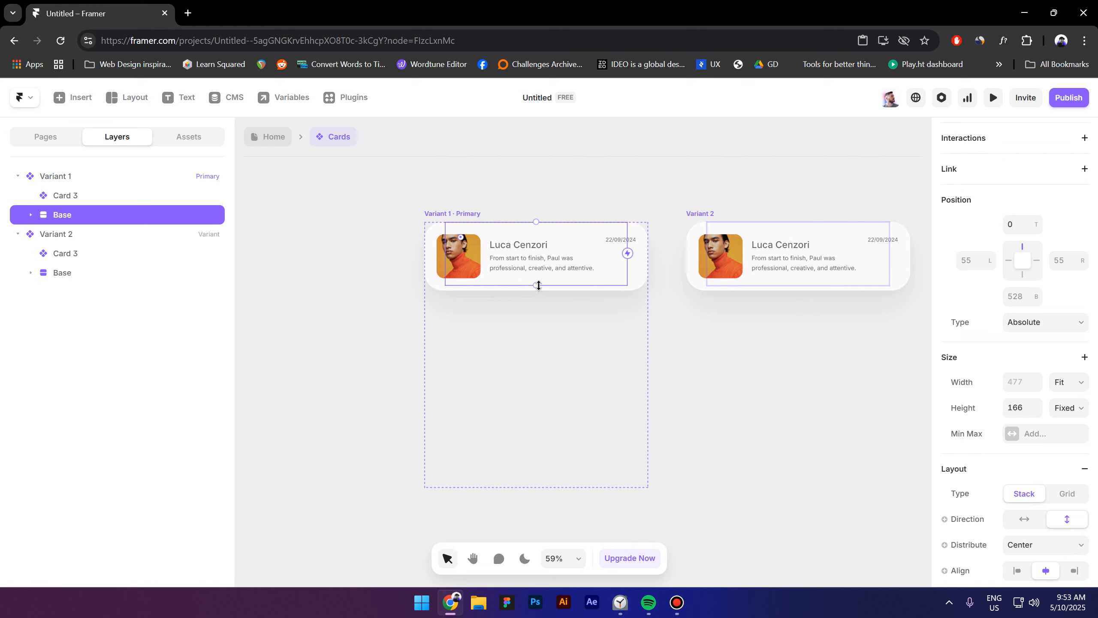
pyautogui.moveTo(537, 285); pyautogui.dragTo(538, 289)
# - Set the height of Base in Variant 2 to Fit
pyautogui.scroll(-2, 344, 277)
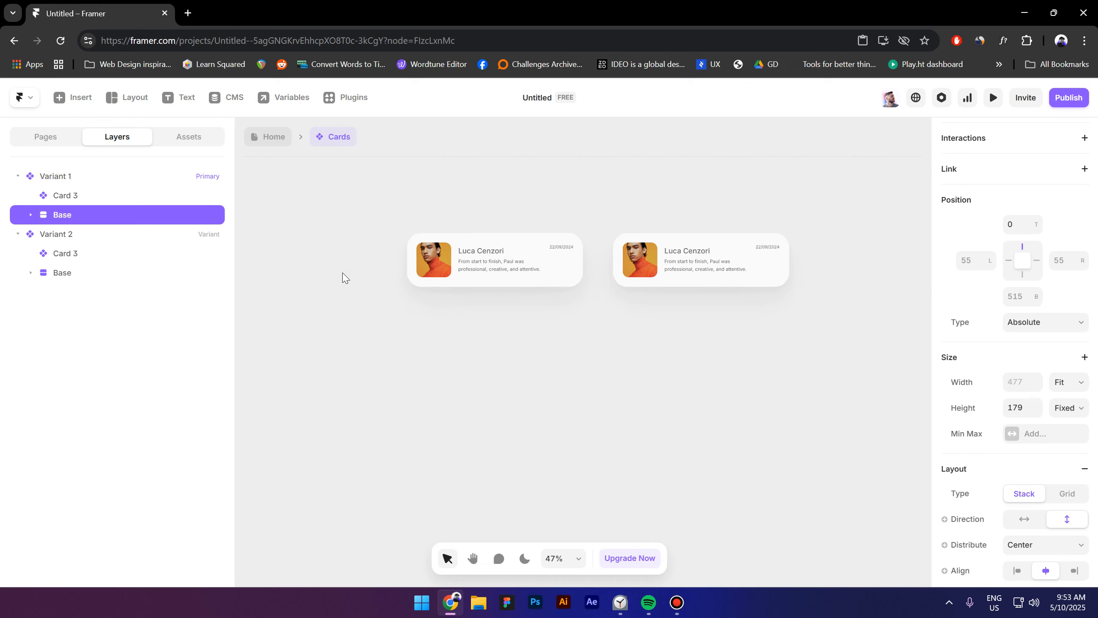
pyautogui.click(628, 224)
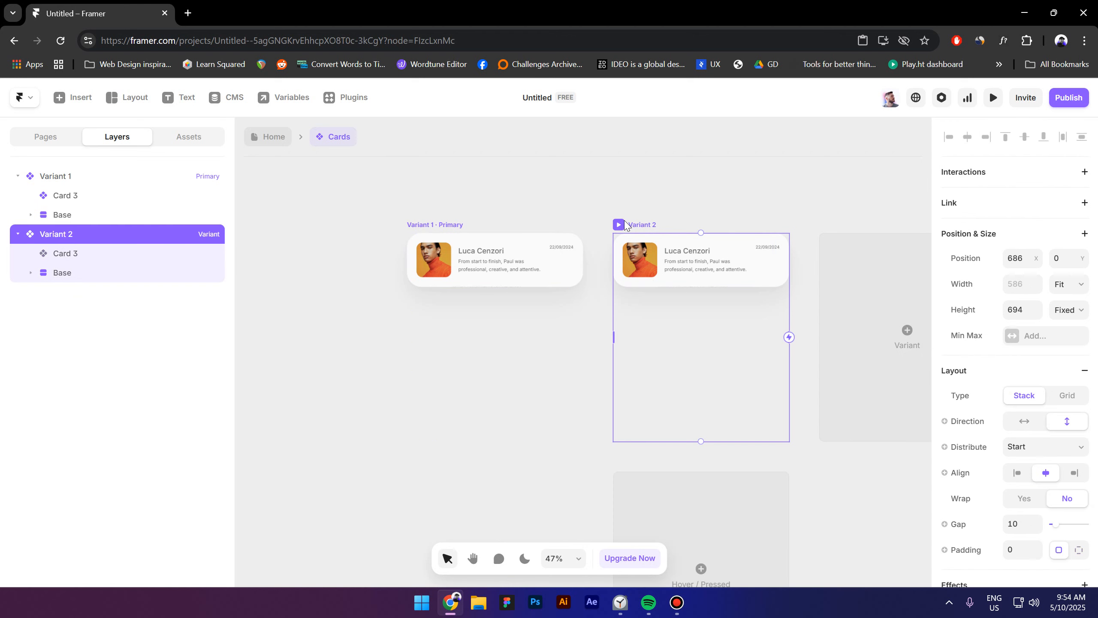
pyautogui.click(65, 253)
pyautogui.click(62, 271)
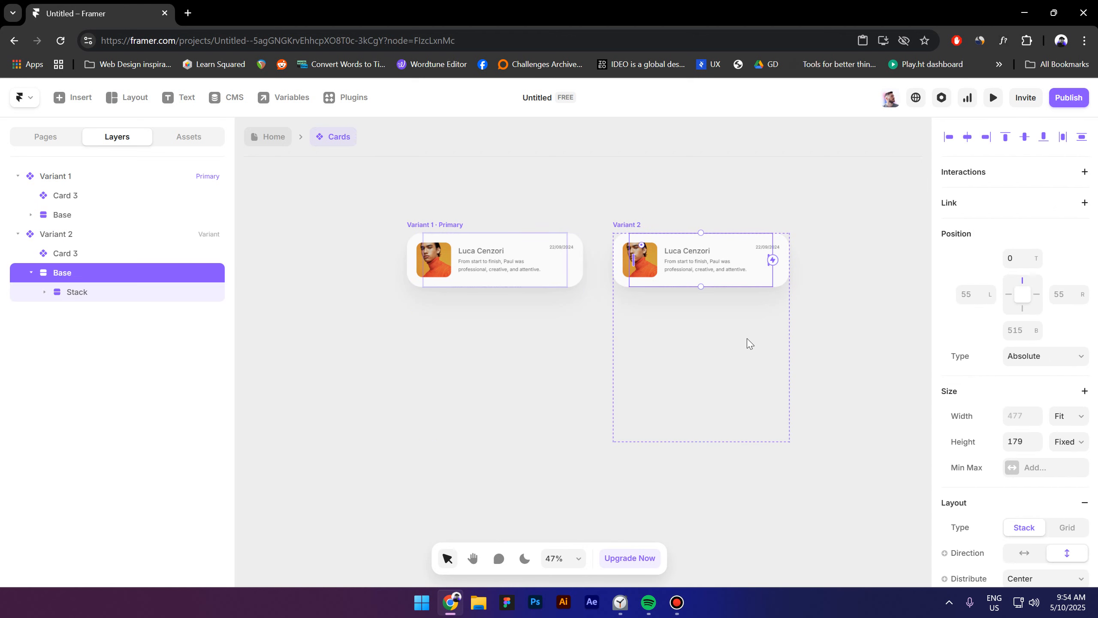
pyautogui.click(1072, 450)
pyautogui.click(1074, 507)
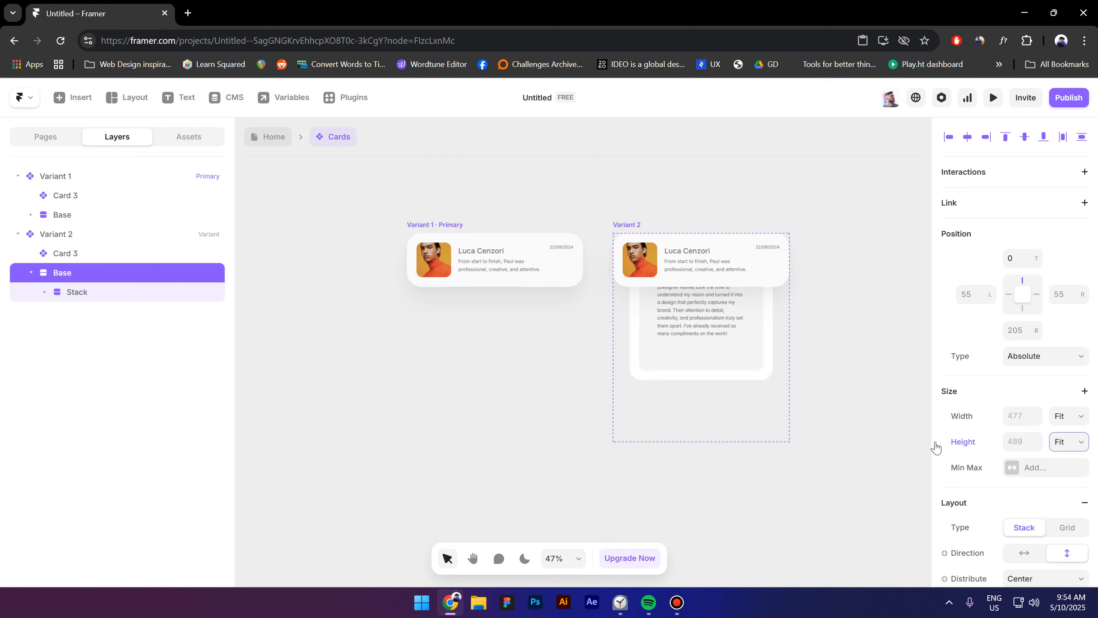
# - Set the top padding of Base in Variant 2 to 210
pyautogui.scroll(-5, 1032, 552)
pyautogui.click(1010, 517)
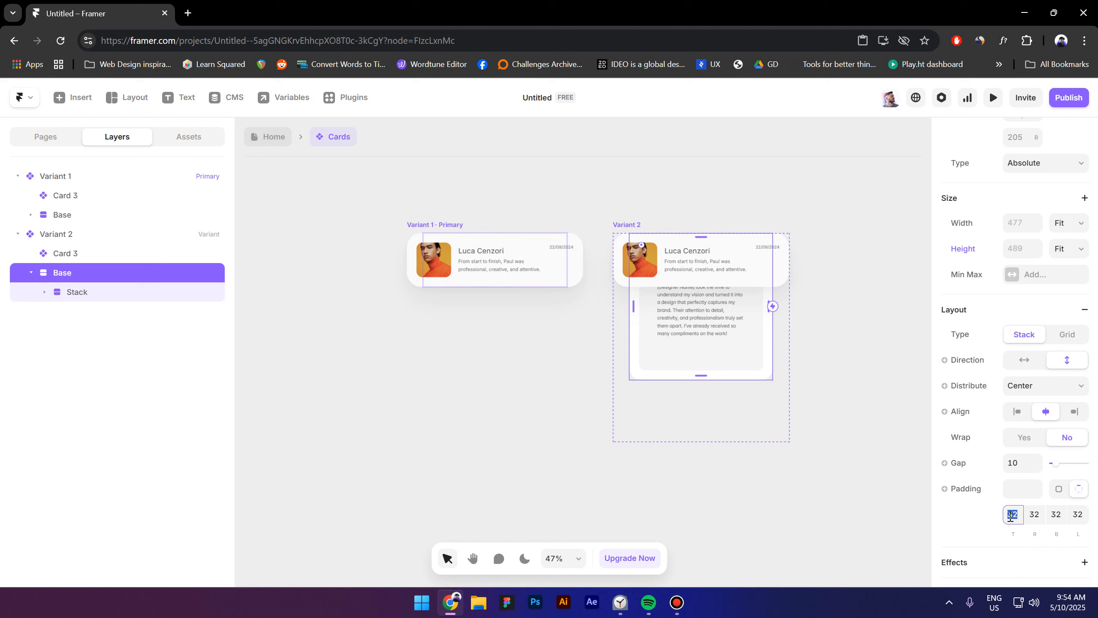
pyautogui.write('210')
pyautogui.press('Return')
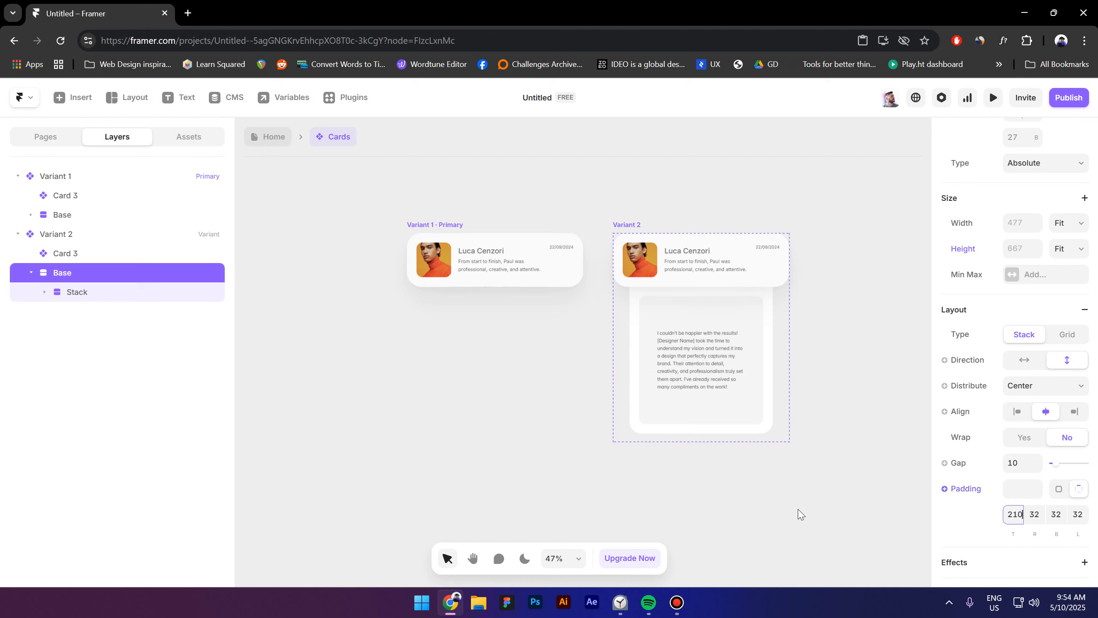
# - Link Card 3 in Variant 1 to Variant 2, and Card 3 in Variant 2 back to Variant 1
pyautogui.click(548, 364)
pyautogui.click(572, 259)
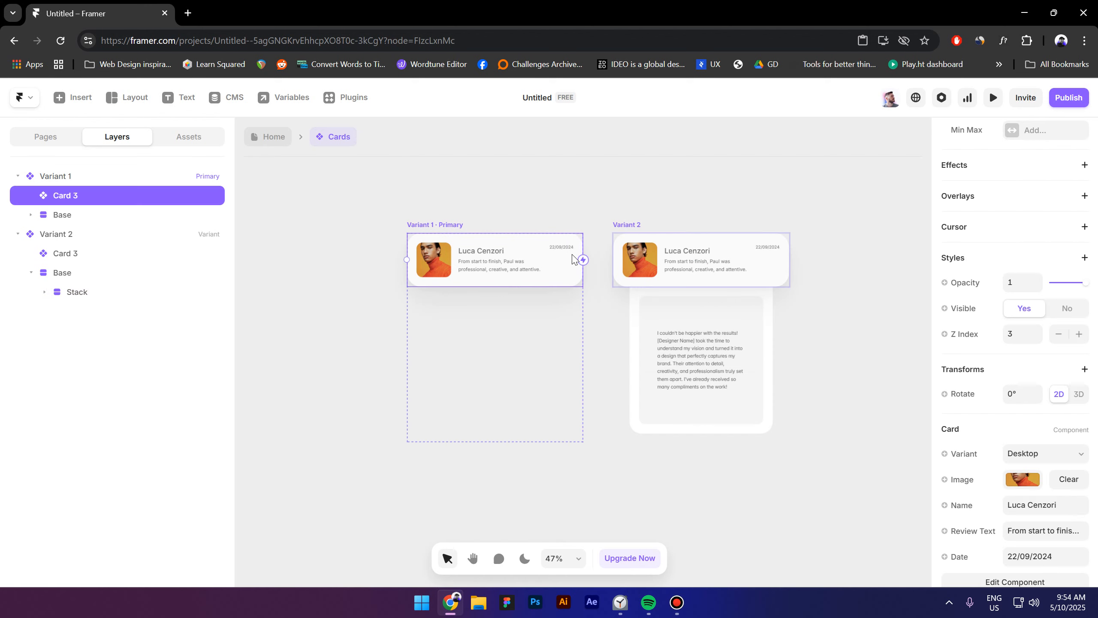
pyautogui.moveTo(584, 259); pyautogui.dragTo(732, 271)
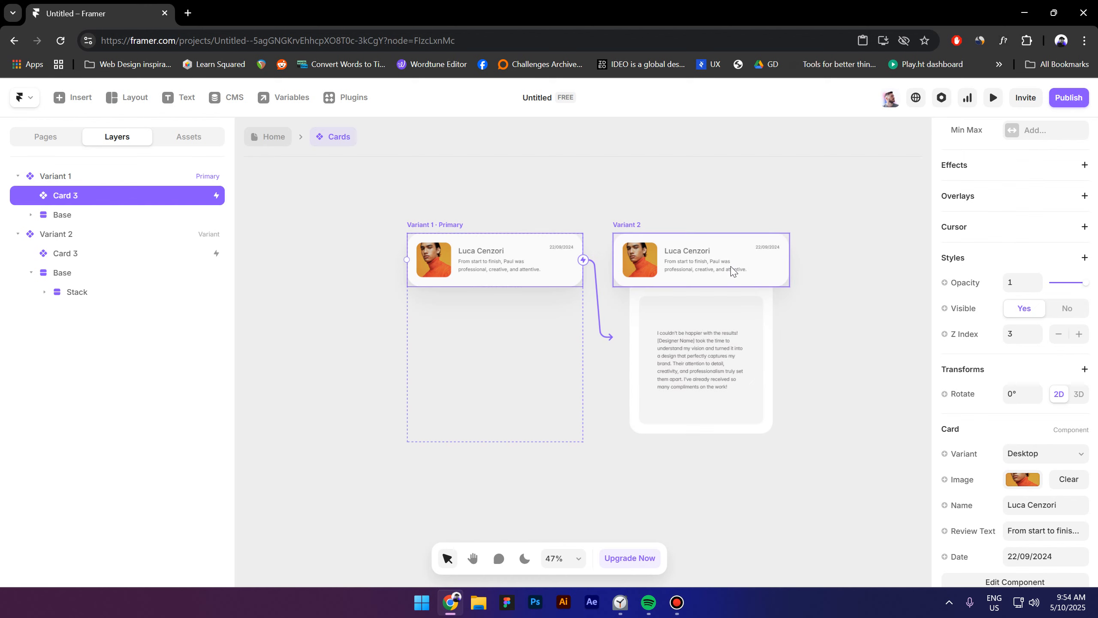
pyautogui.click(763, 272)
pyautogui.moveTo(789, 260); pyautogui.dragTo(532, 274)
# - Preview Variant 1, try expanding the testimonial card, and return to the canvas
pyautogui.click(413, 226)
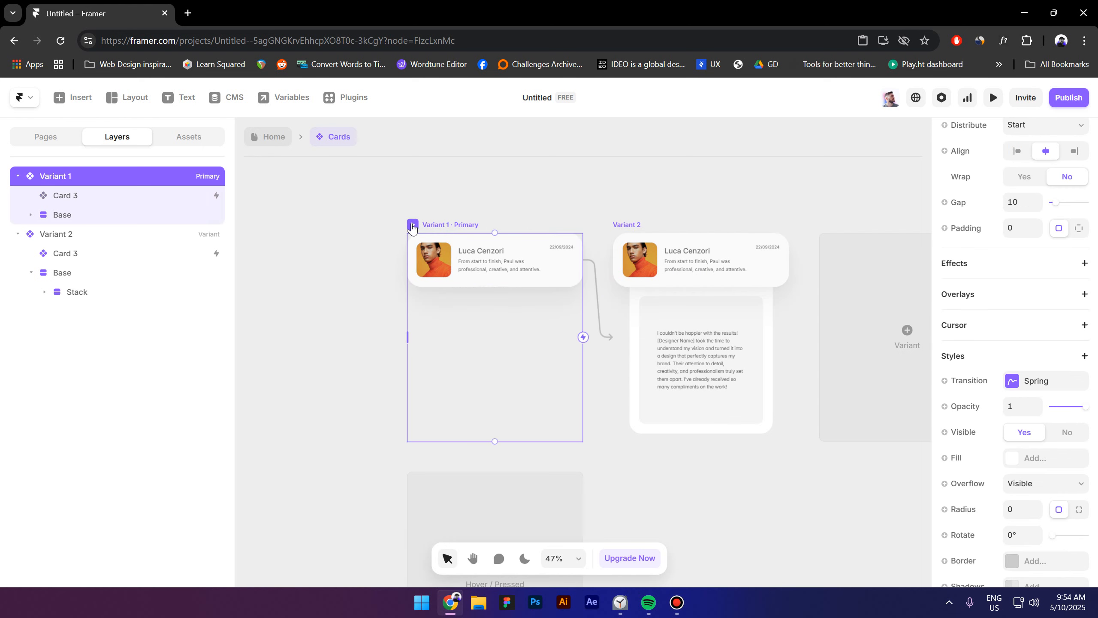
pyautogui.hotkey('ctrl', 'p')
pyautogui.click(538, 219)
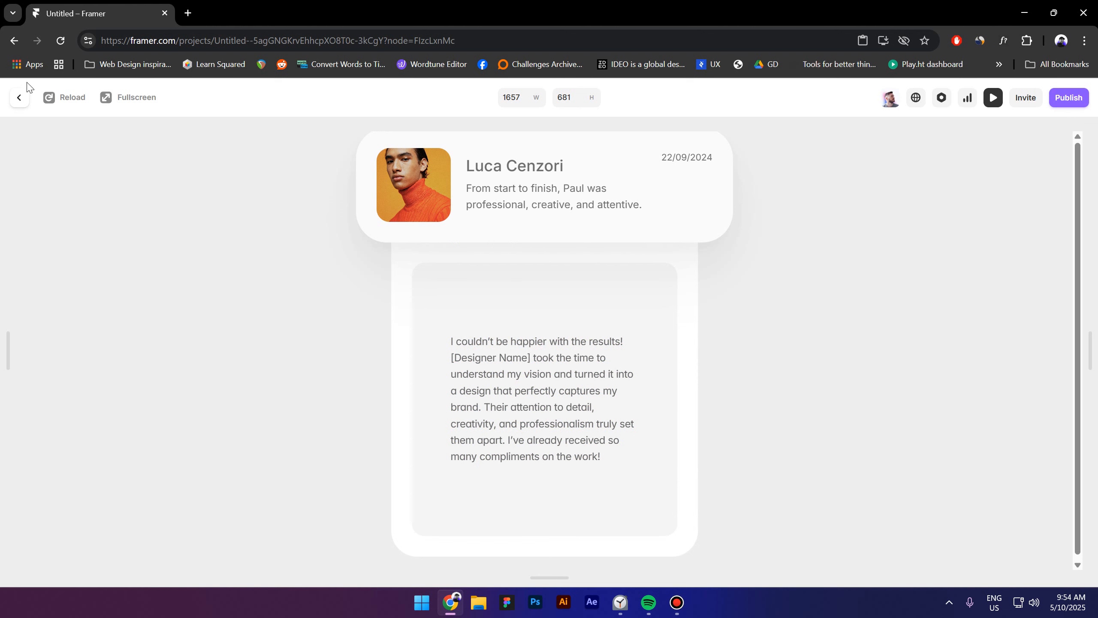
pyautogui.click(19, 97)
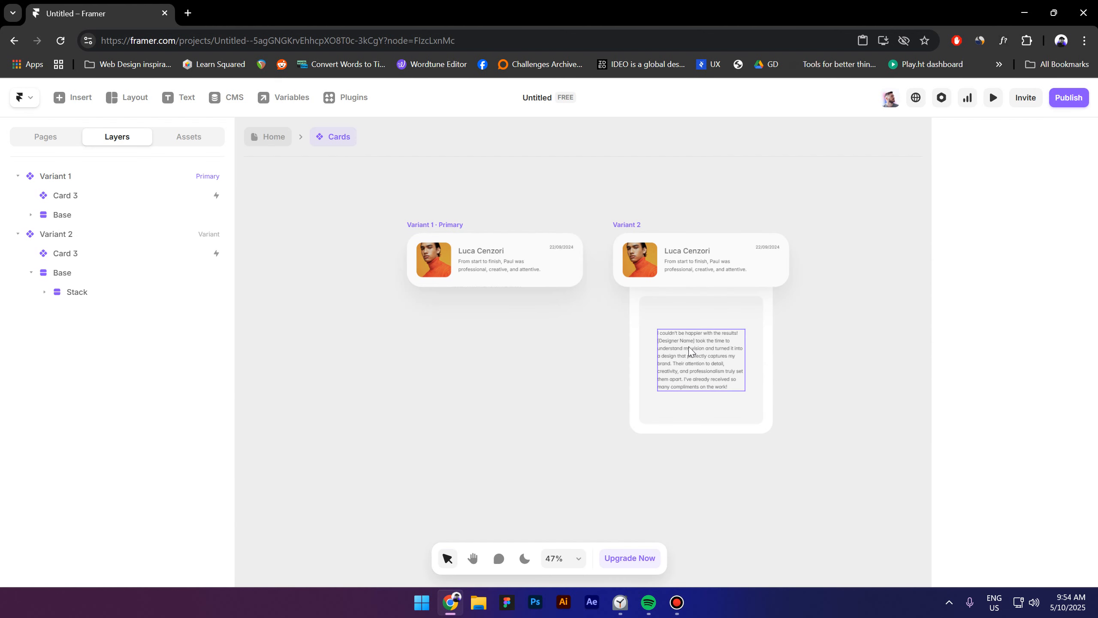
# - Add a Text effect to the full review text in Variant 2
pyautogui.click(692, 352)
pyautogui.scroll(-5, 1042, 422)
pyautogui.scroll(2, 966, 326)
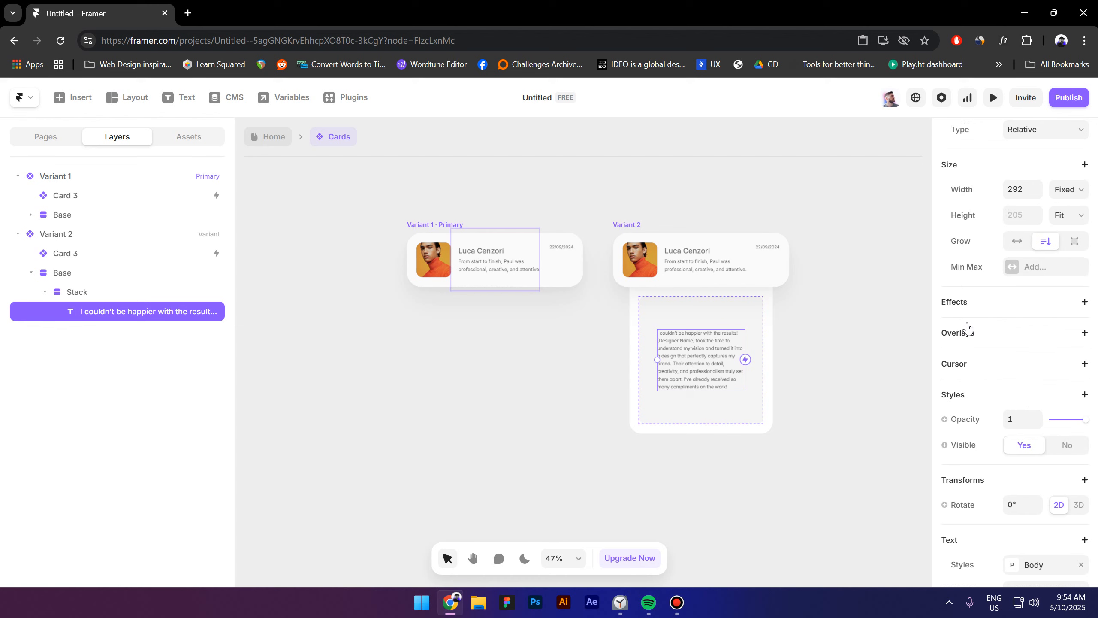
pyautogui.click(986, 308)
pyautogui.click(991, 327)
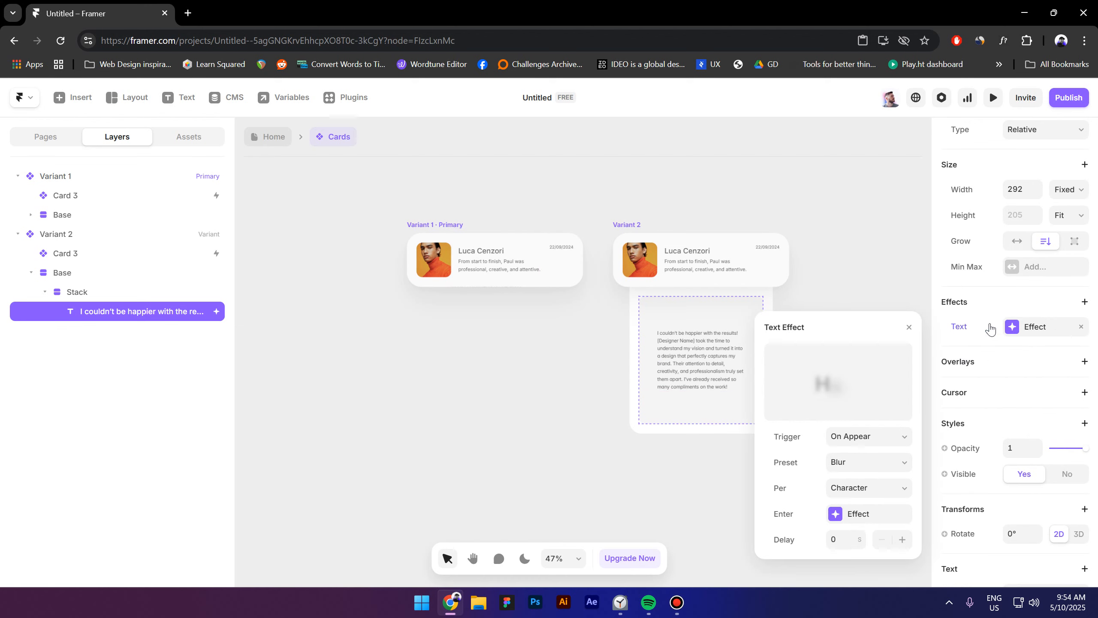
# - Set the review text effect's trigger to Layer in View and its preset to Stagger
pyautogui.click(873, 437)
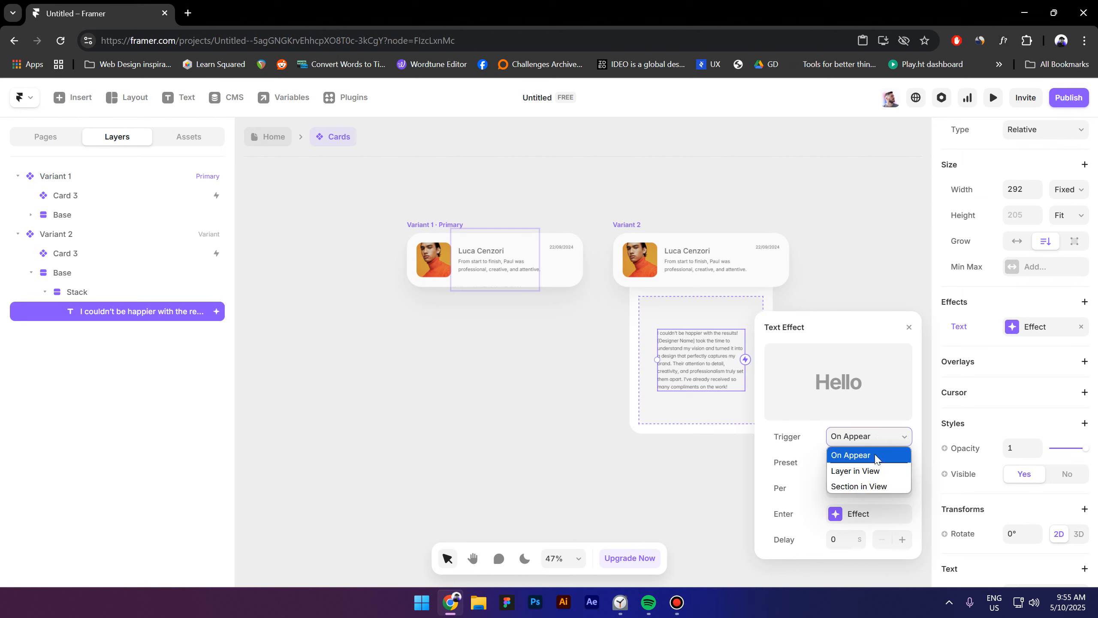
pyautogui.click(874, 473)
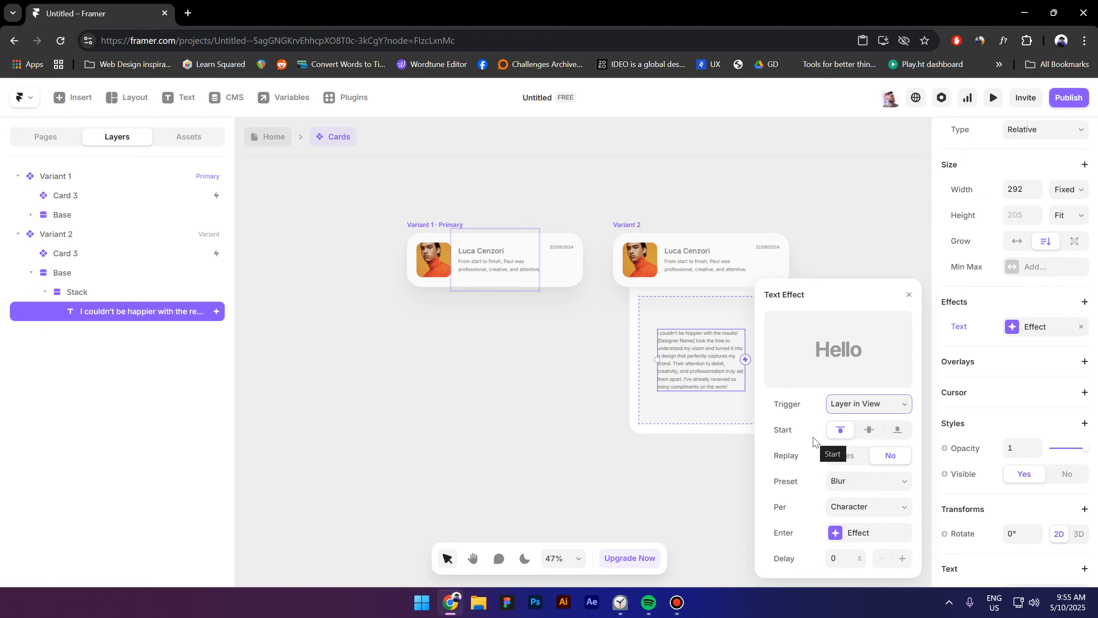
pyautogui.click(859, 481)
pyautogui.click(856, 464)
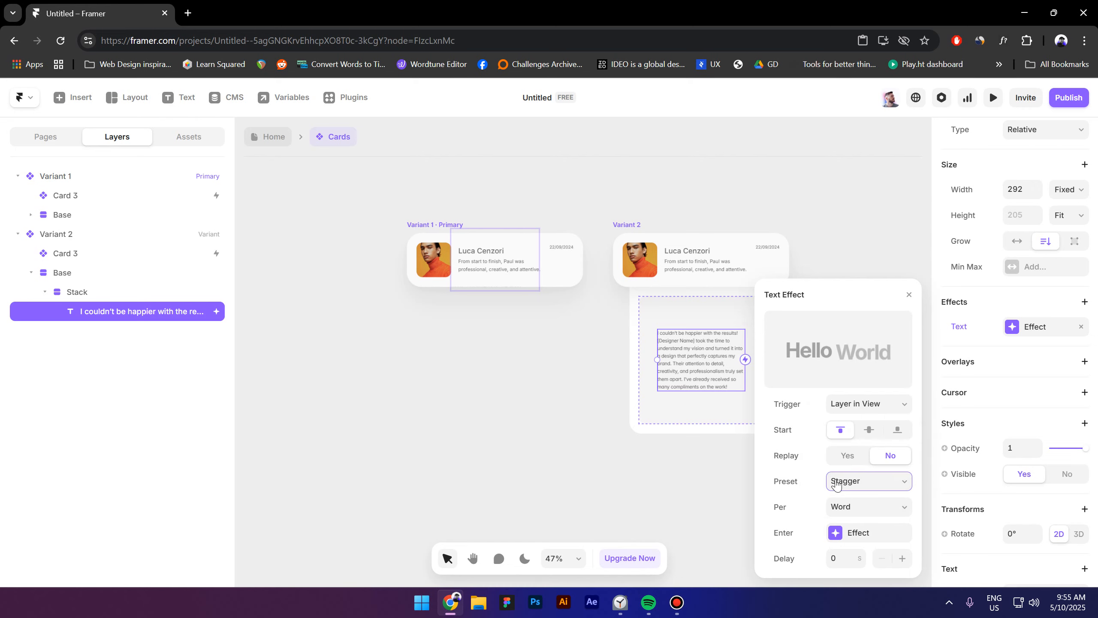
# - Preview Variant 1, expand the card to check the staggered review text, and close the preview
pyautogui.click(435, 225)
pyautogui.click(413, 224)
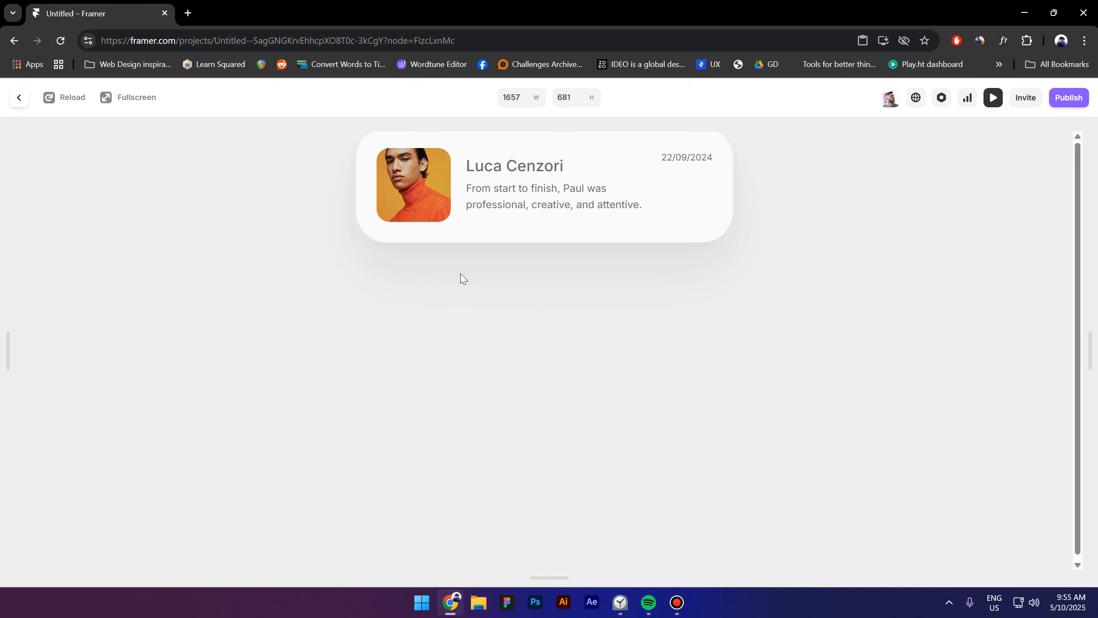
pyautogui.click(519, 222)
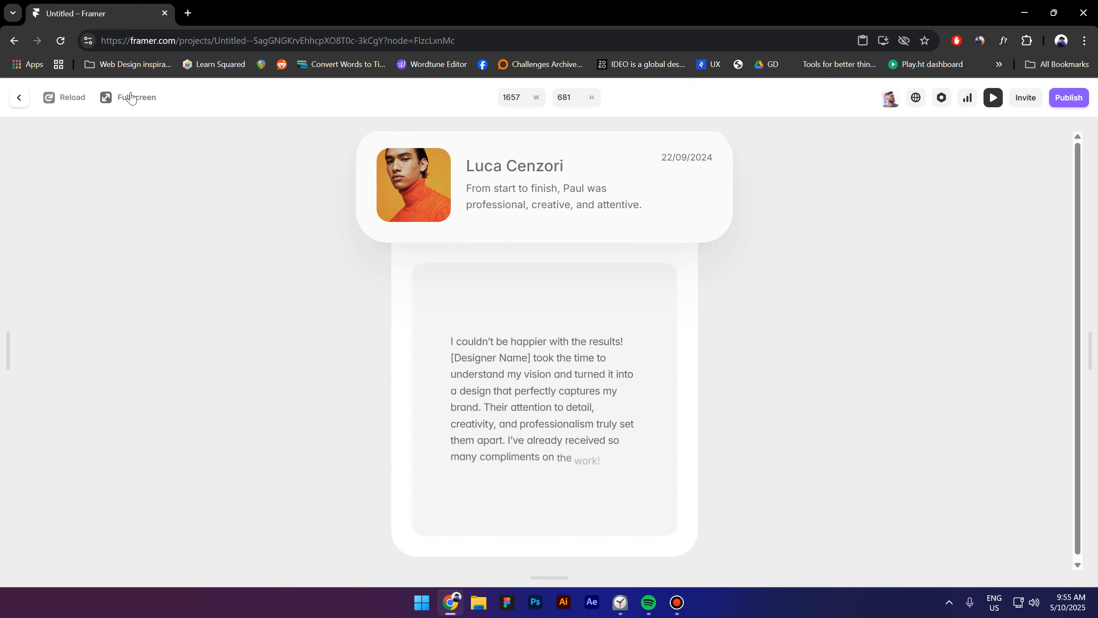
pyautogui.click(19, 98)
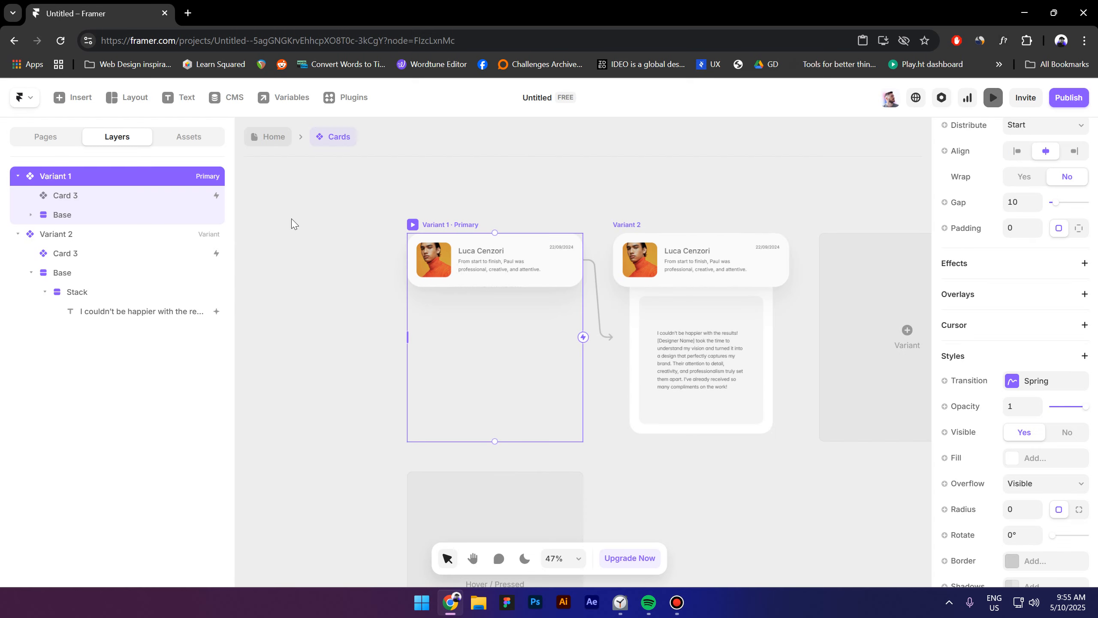
# - Change Variant 1's transition to Ease with an Ease Out curve and a time of 2 seconds
pyautogui.click(450, 216)
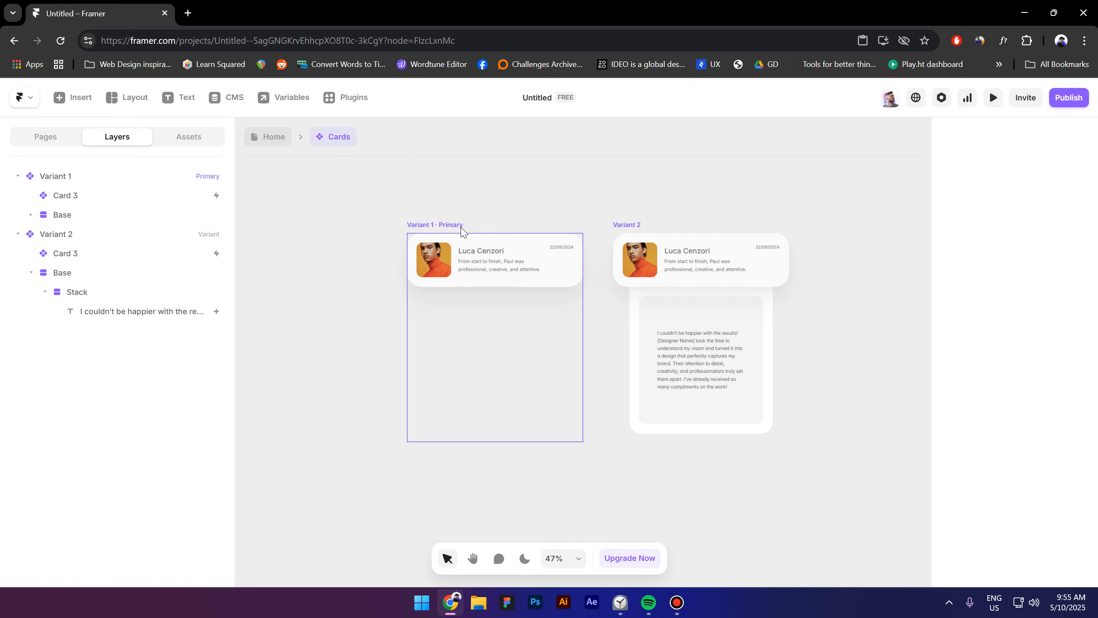
pyautogui.click(447, 225)
pyautogui.scroll(-4, 1038, 390)
pyautogui.scroll(3, 990, 346)
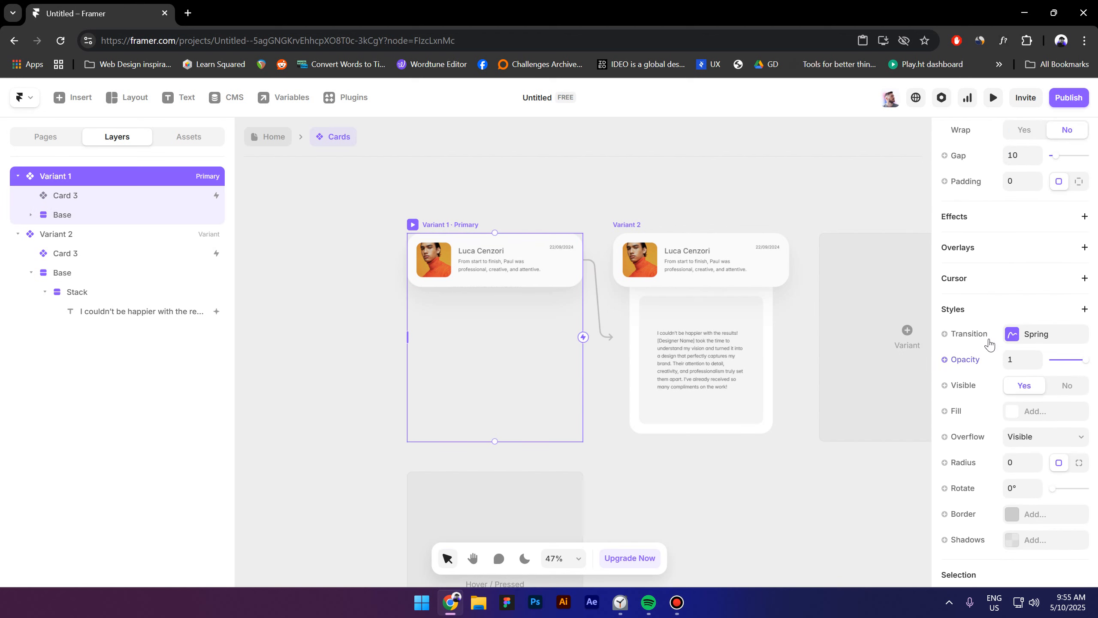
pyautogui.click(1031, 342)
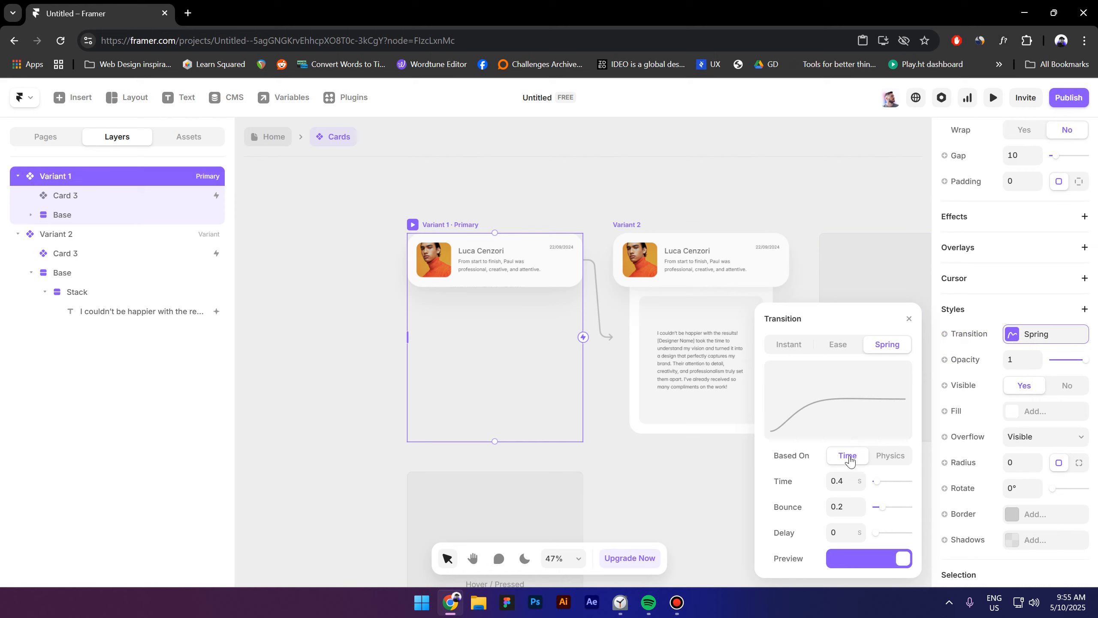
pyautogui.click(834, 346)
pyautogui.click(841, 505)
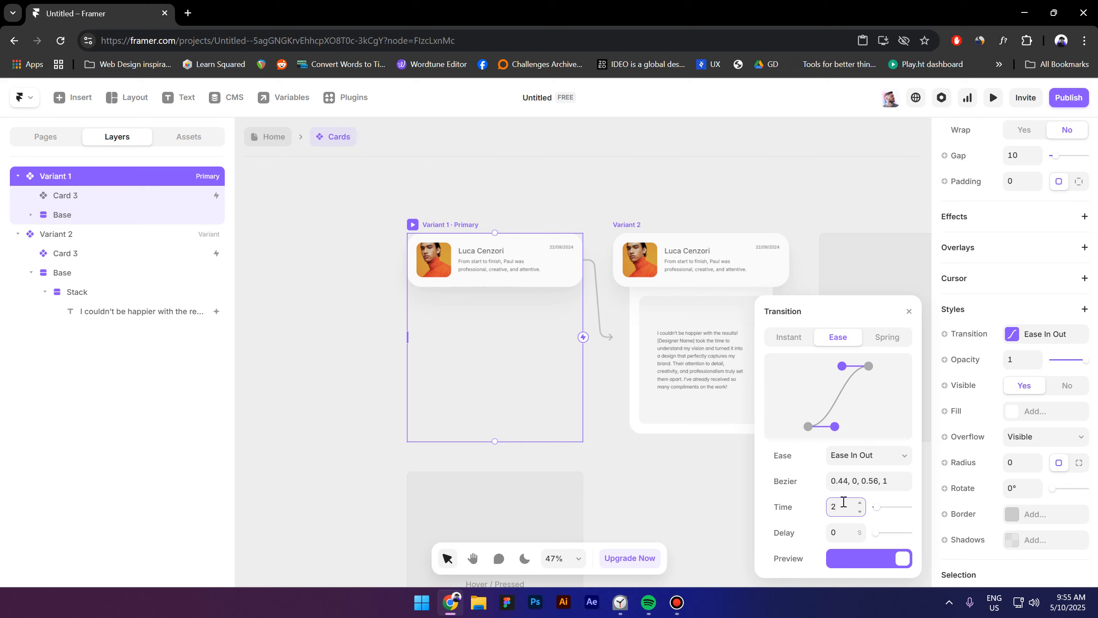
pyautogui.click(858, 464)
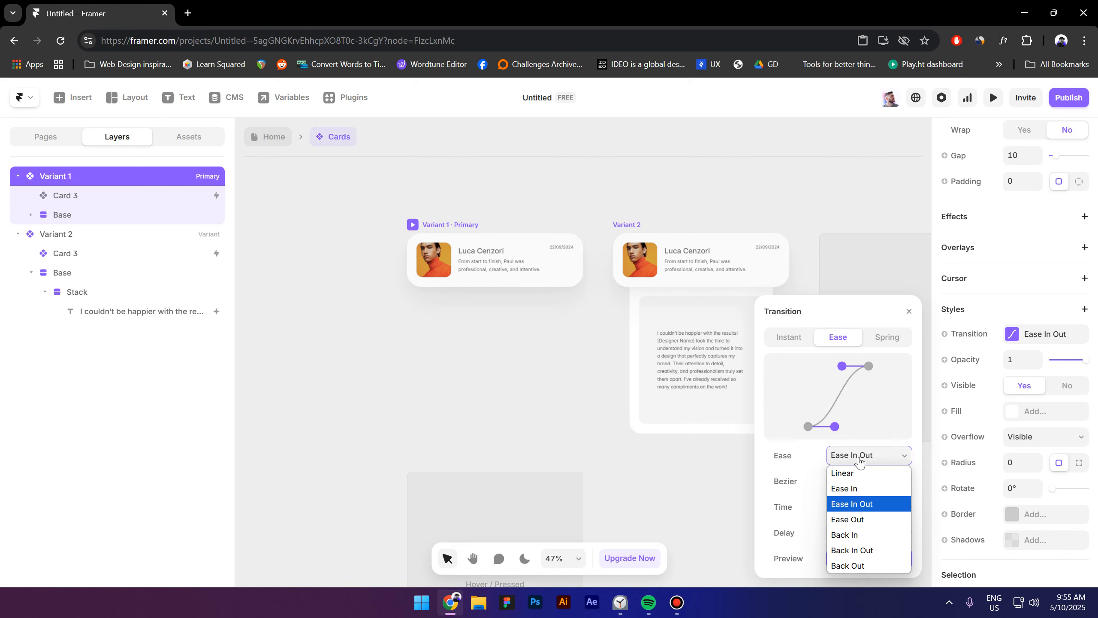
pyautogui.click(870, 519)
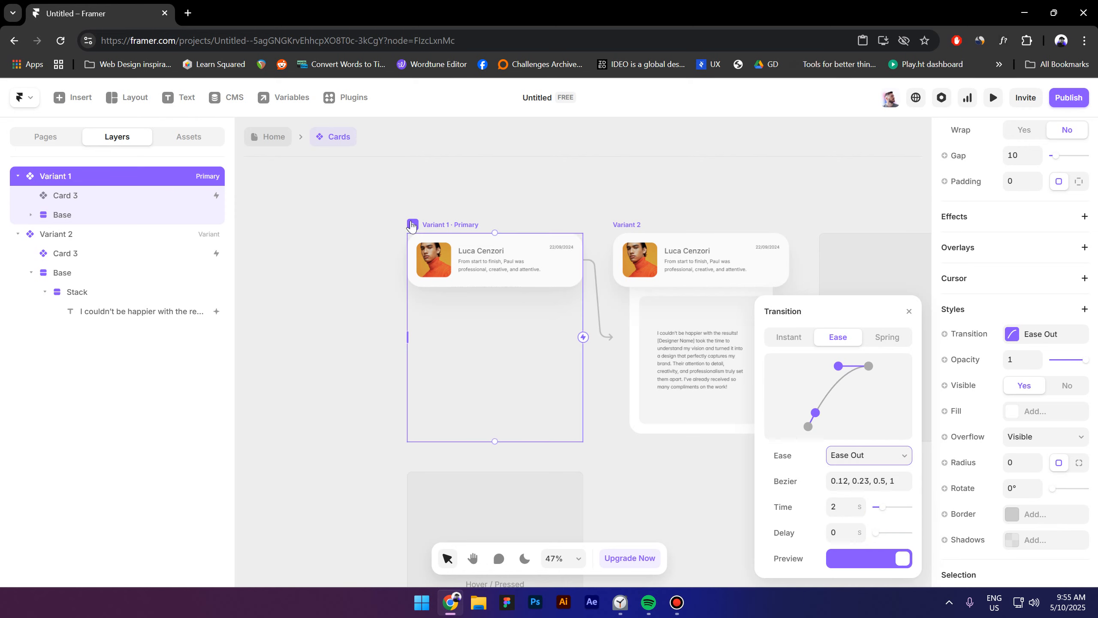
# - Preview the card's opening and closing with the Ease Out transition and return to the canvas
pyautogui.hotkey('ctrl', 'p')
pyautogui.moveTo(552, 208)
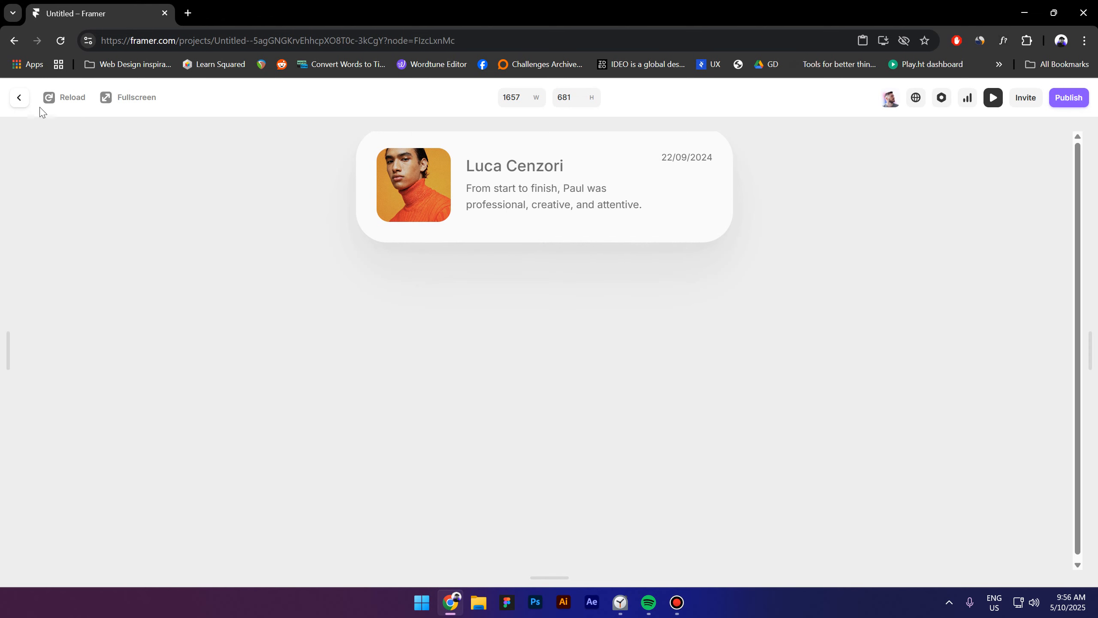
pyautogui.click(19, 100)
# - Turn on Replay for the text effect of the review text in Variant 2
pyautogui.click(707, 492)
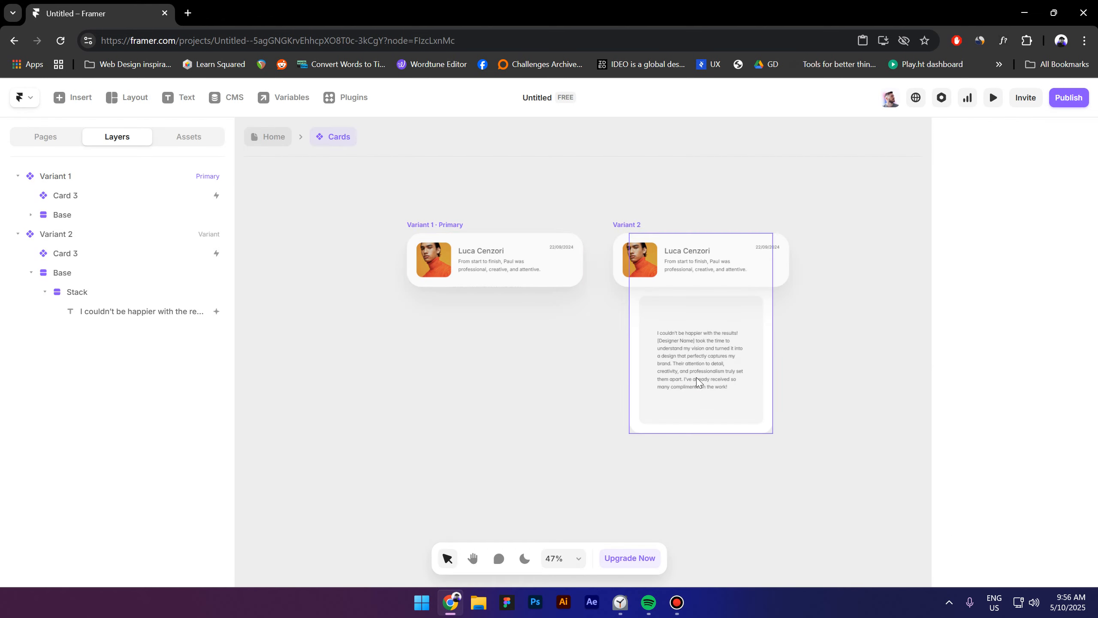
pyautogui.click(696, 355)
pyautogui.click(1032, 331)
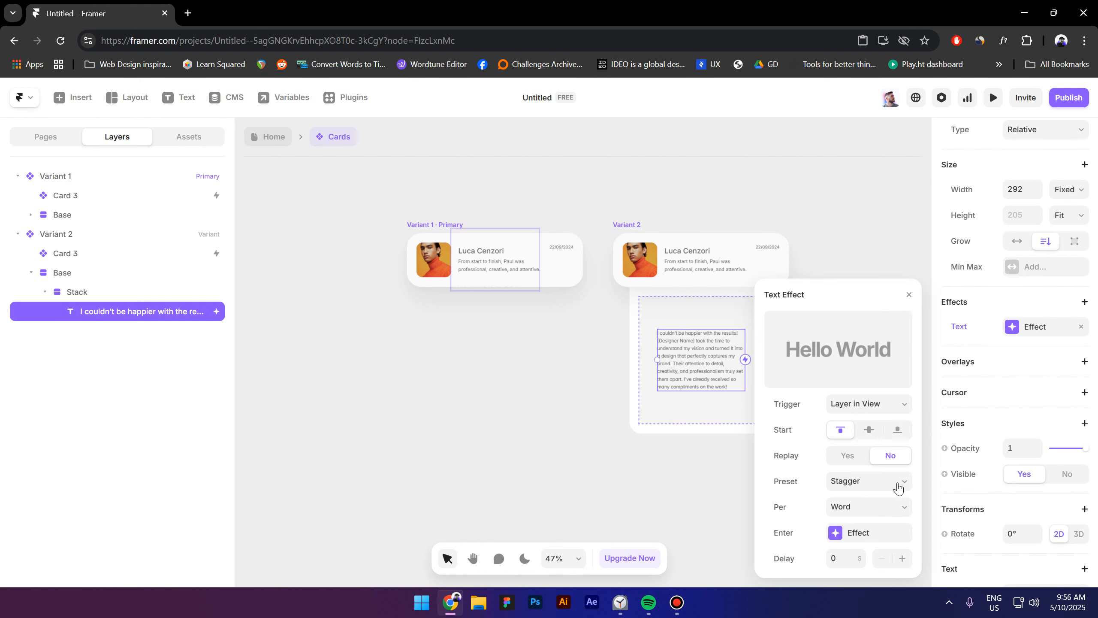
pyautogui.click(847, 456)
# - Preview Variant 1 to check the replayed text effect when the card toggles, and exit the preview
pyautogui.click(622, 224)
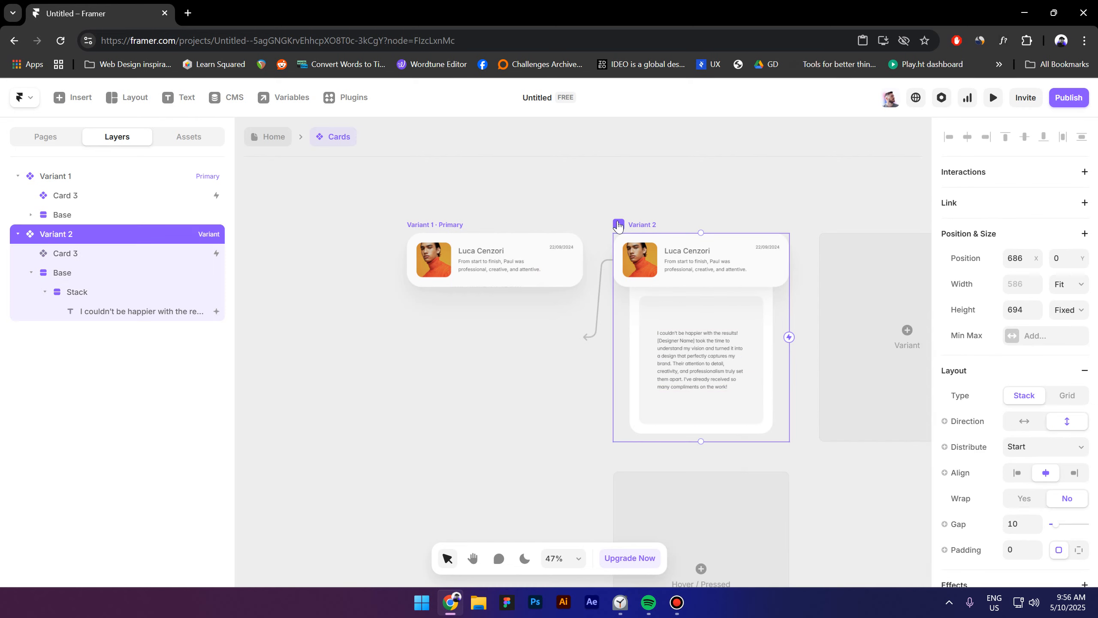
pyautogui.click(448, 221)
pyautogui.hotkey('ctrl', 'p')
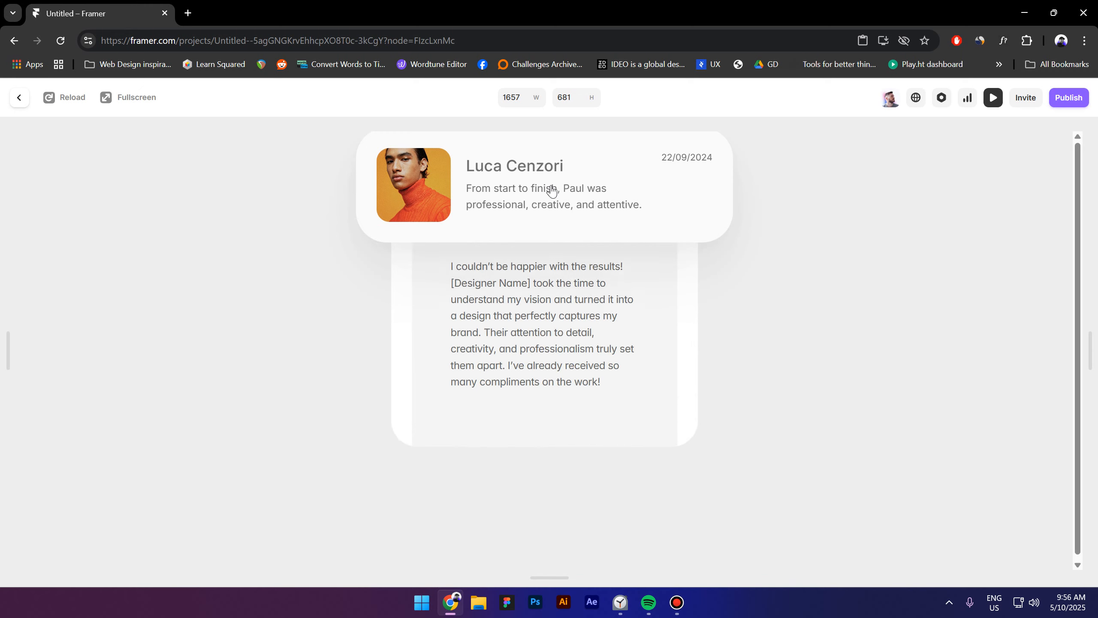
pyautogui.click(19, 98)
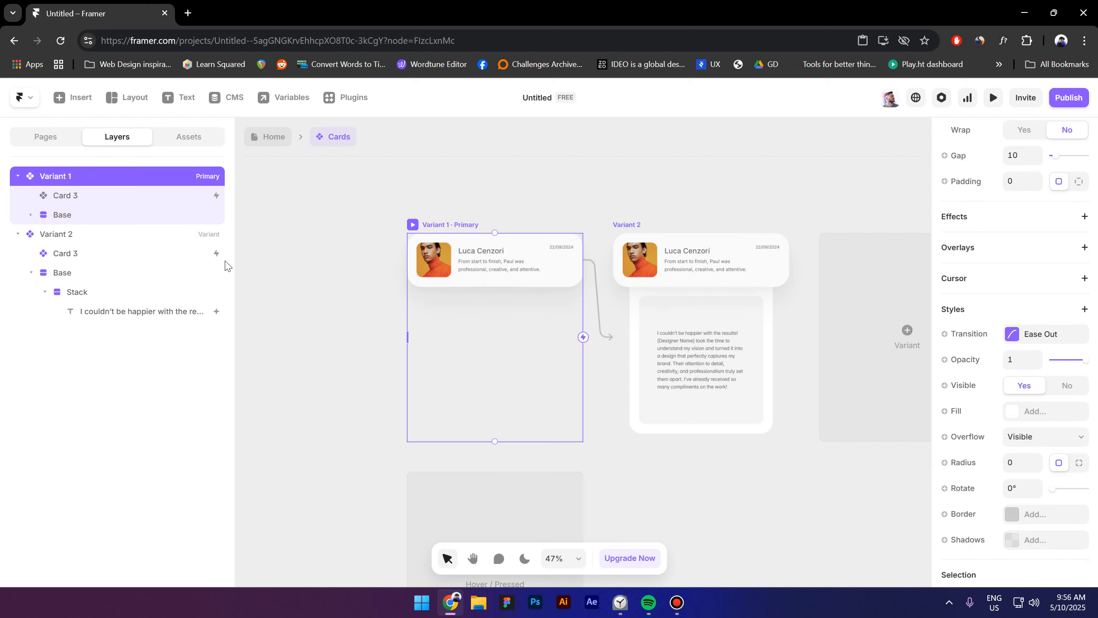
pyautogui.click(339, 475)
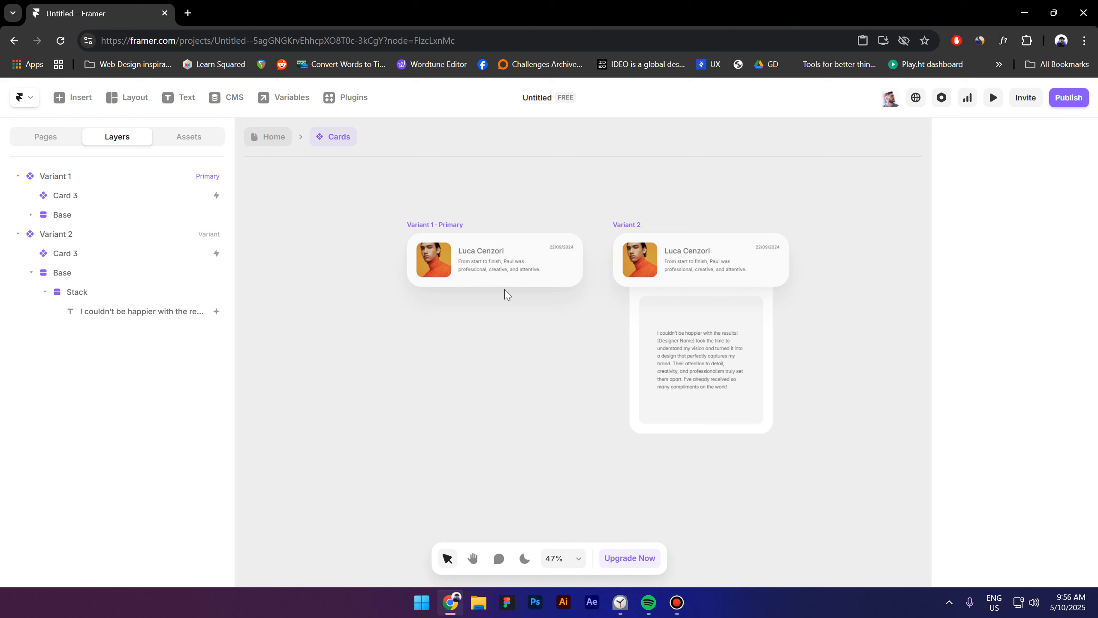
pyautogui.click(680, 316)
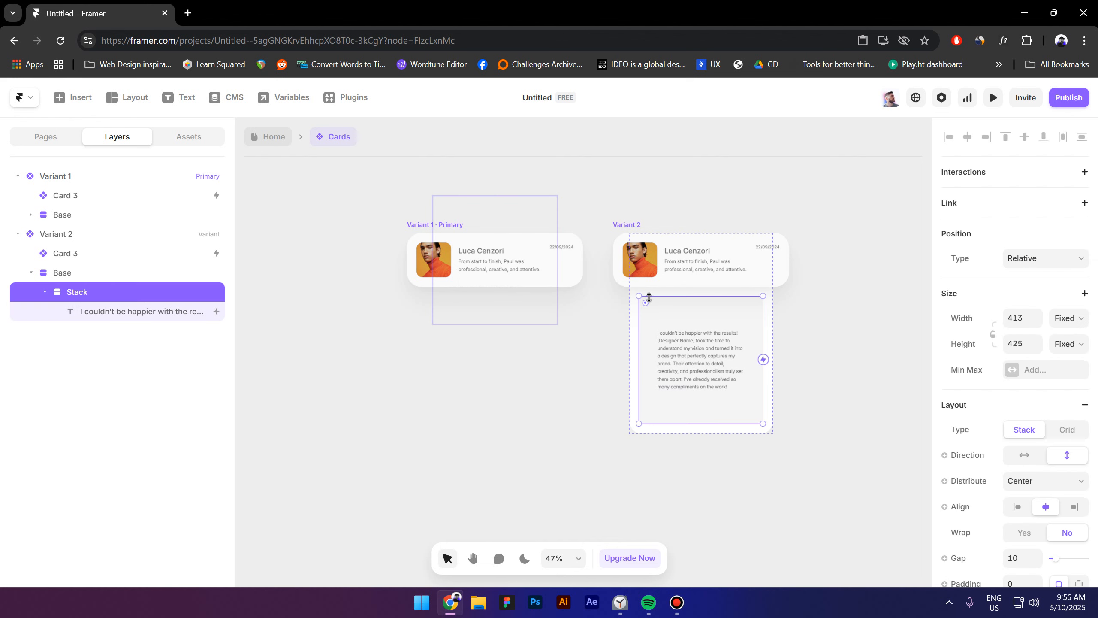
pyautogui.click(66, 277)
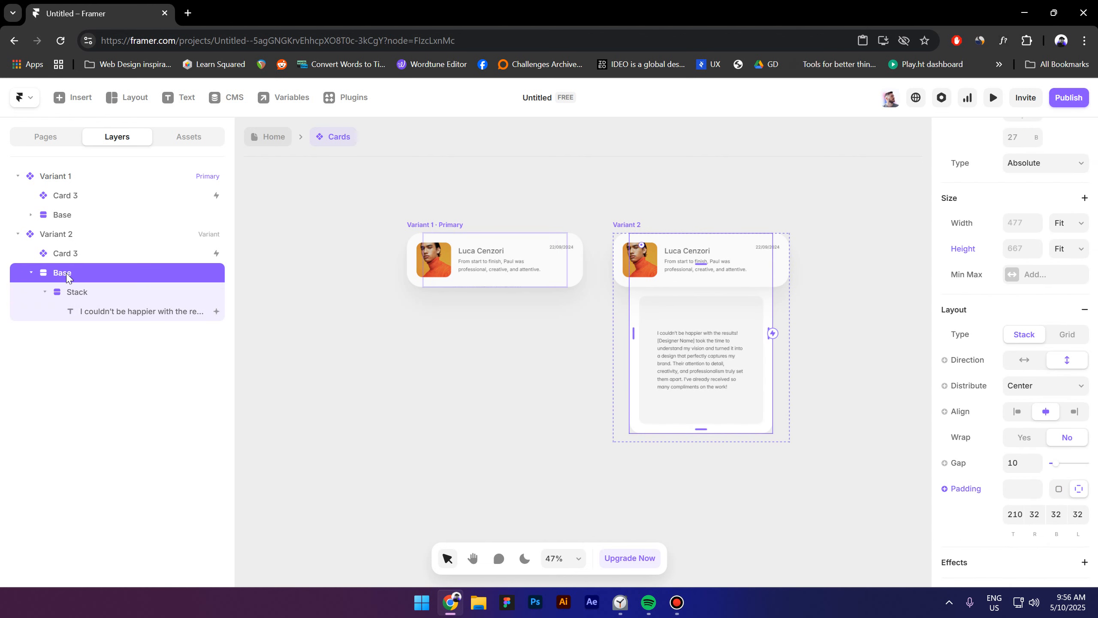
pyautogui.press('Escape')
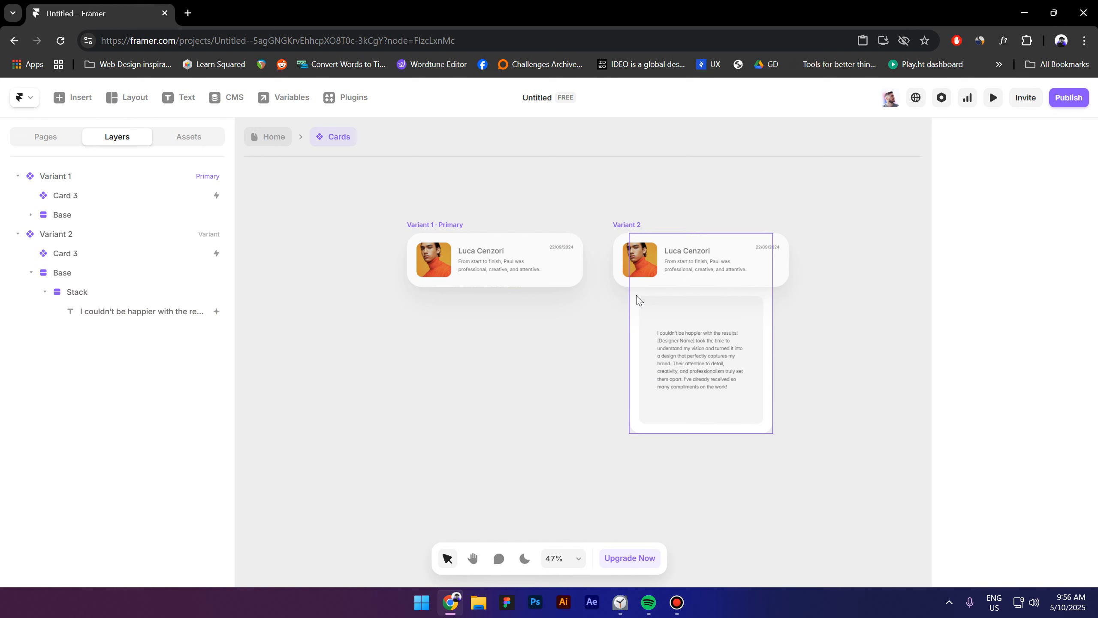
# - Set the distribution of Variant 2's Base stack to Start
pyautogui.click(636, 298)
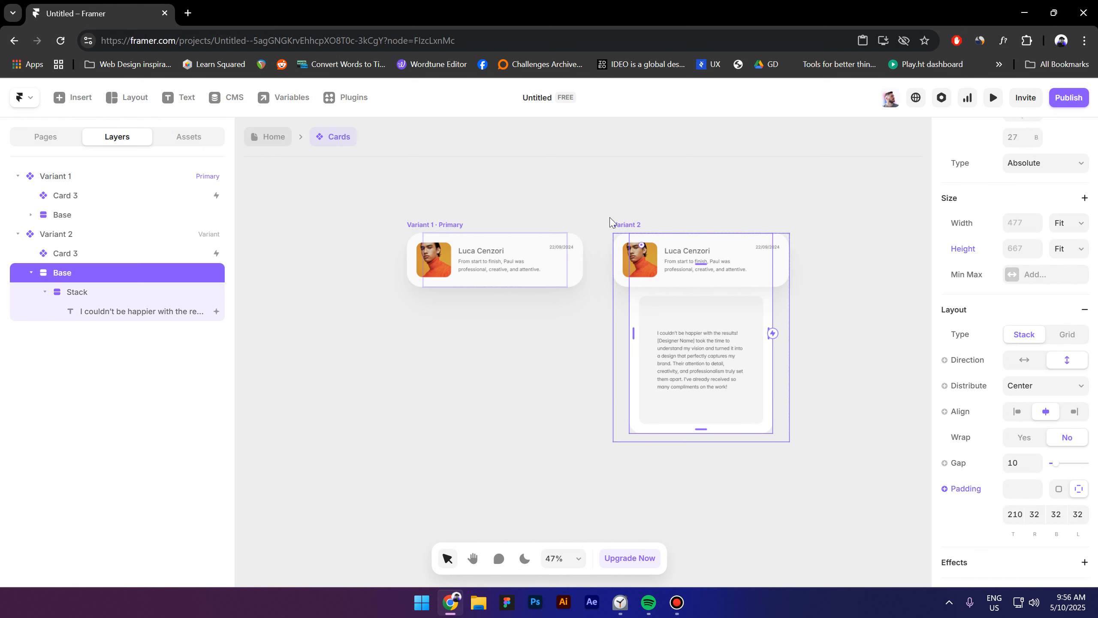
pyautogui.click(1031, 394)
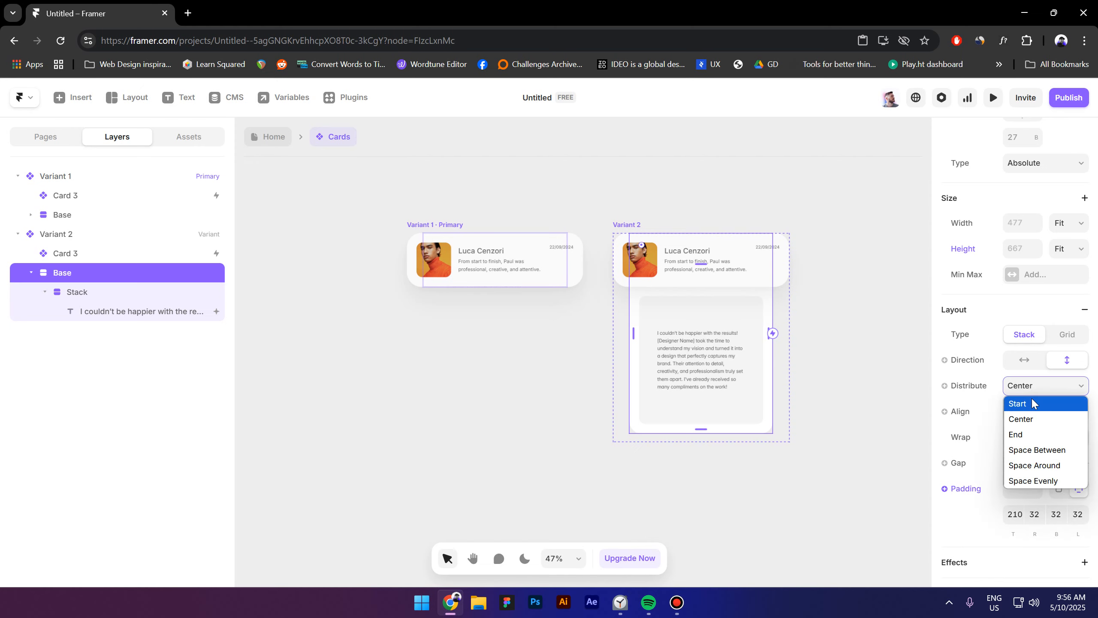
pyautogui.click(1034, 402)
# - Preview Variant 1 to check how the review text appears as the card expands, and return to the canvas
pyautogui.click(434, 229)
pyautogui.hotkey('ctrl', 'p')
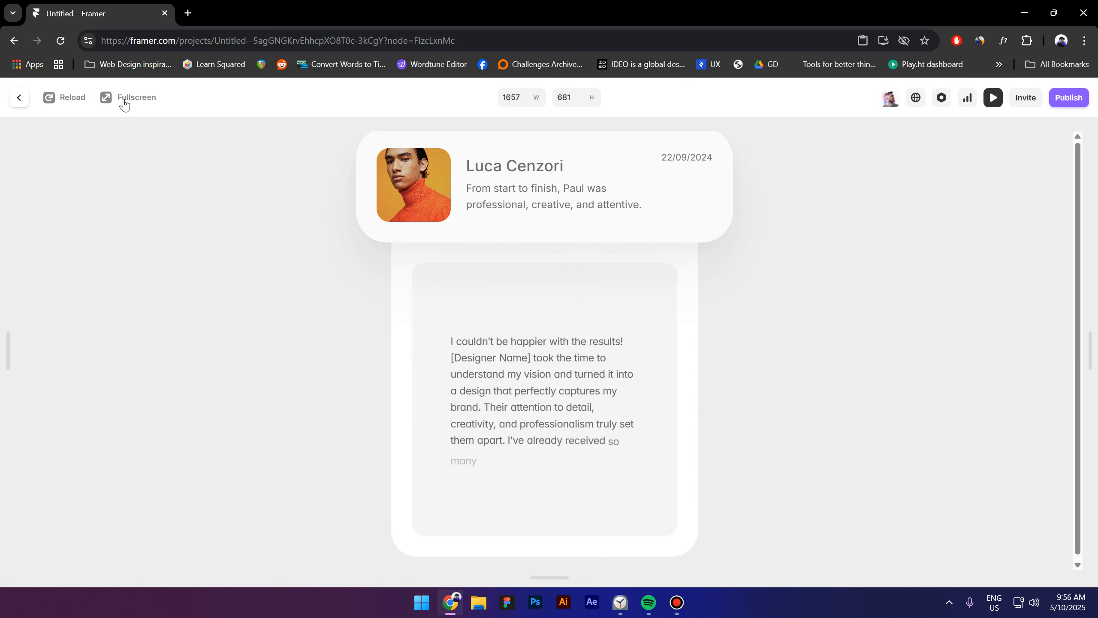
pyautogui.click(19, 99)
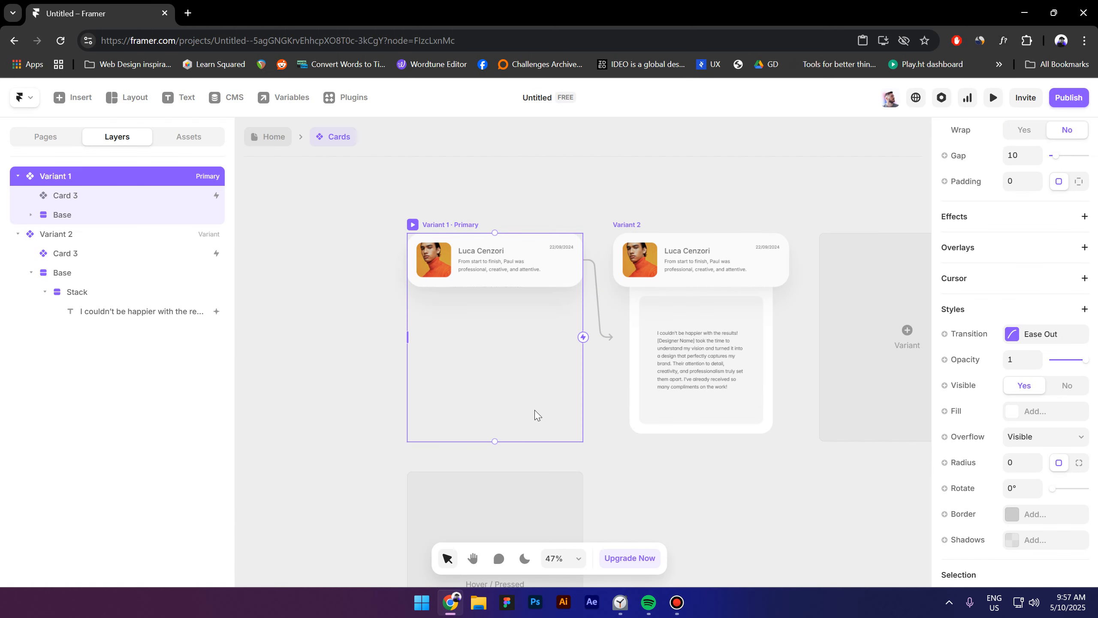
pyautogui.click(397, 308)
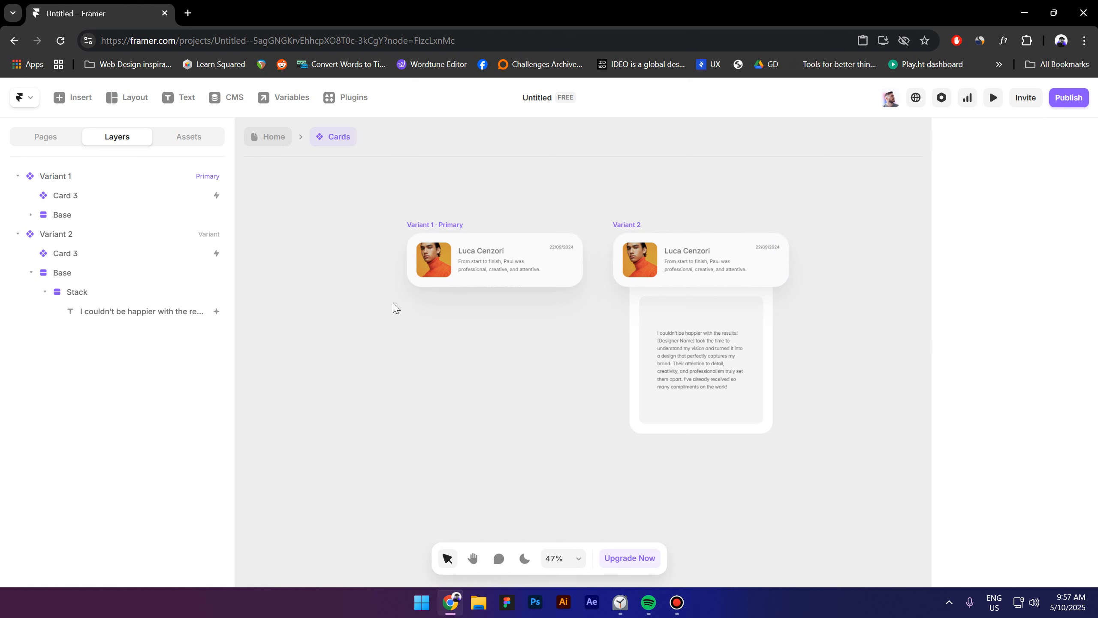
# - Expand Variant 1's Base layer and set its stack distribution to Start
pyautogui.click(441, 225)
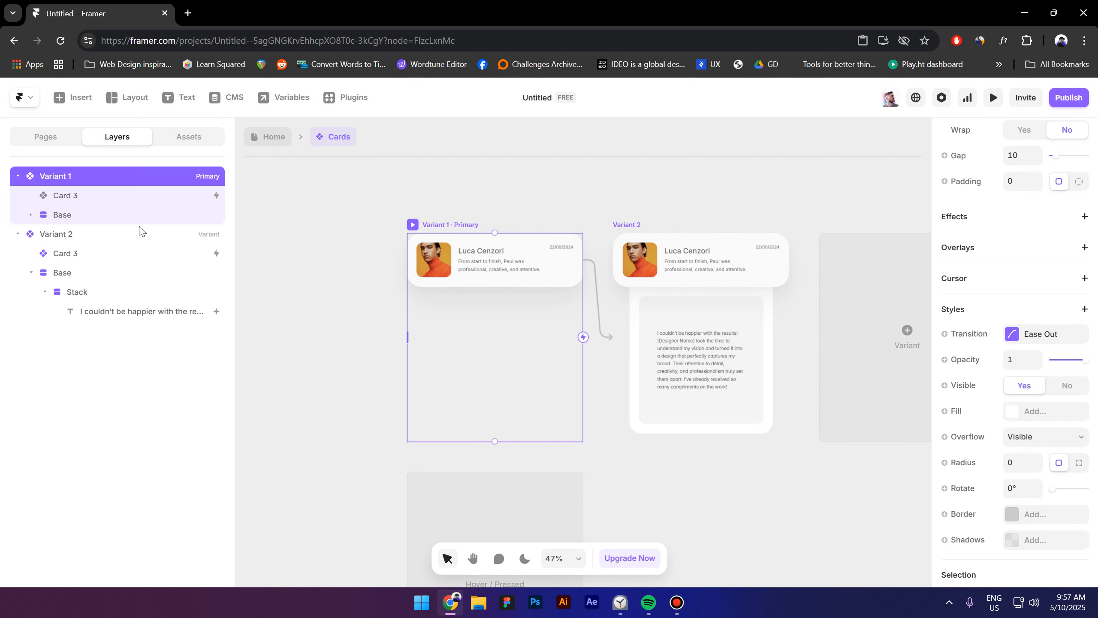
pyautogui.click(63, 219)
pyautogui.click(29, 214)
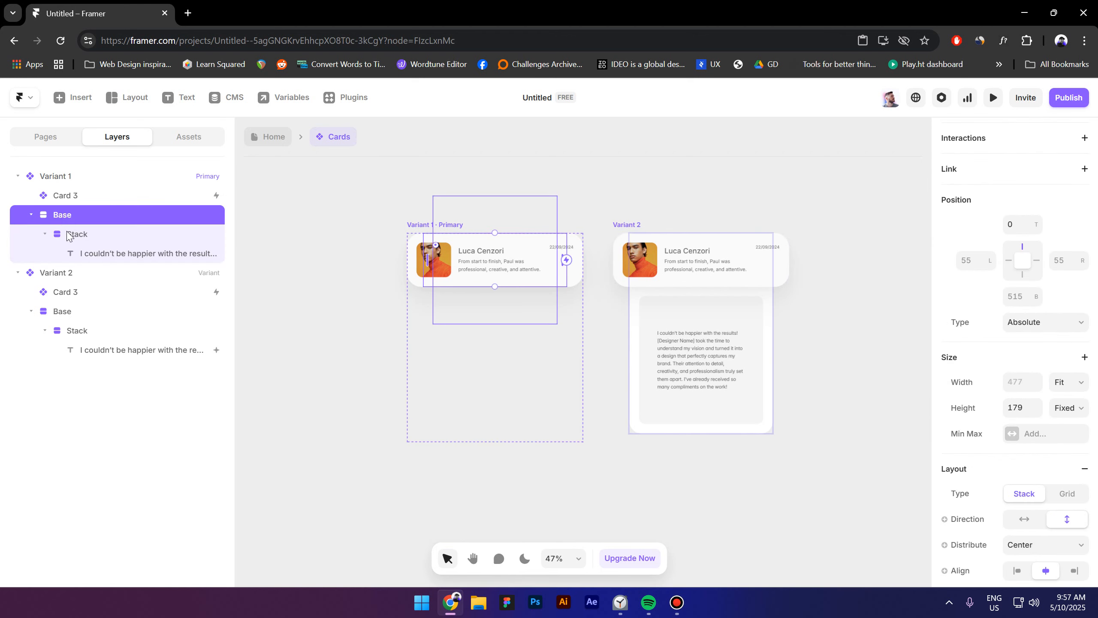
pyautogui.scroll(-2, 1073, 416)
pyautogui.scroll(-2, 1072, 417)
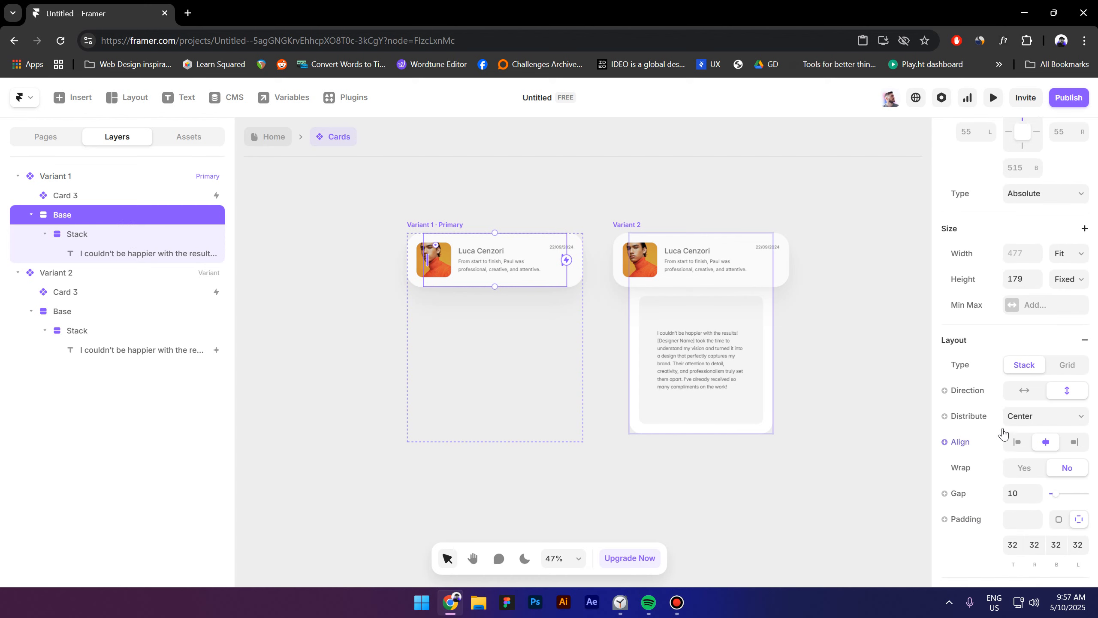
pyautogui.click(1016, 419)
pyautogui.click(1033, 438)
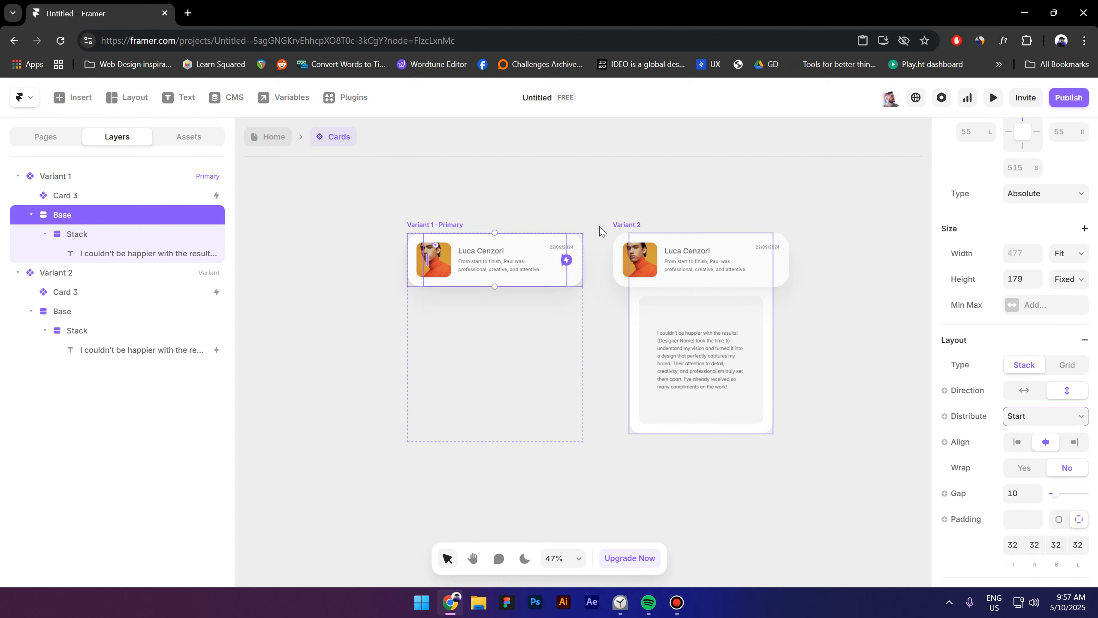
# - Preview Variant 1 and toggle the card to check the Base's Start distribution, and exit the preview
pyautogui.click(620, 224)
pyautogui.click(450, 224)
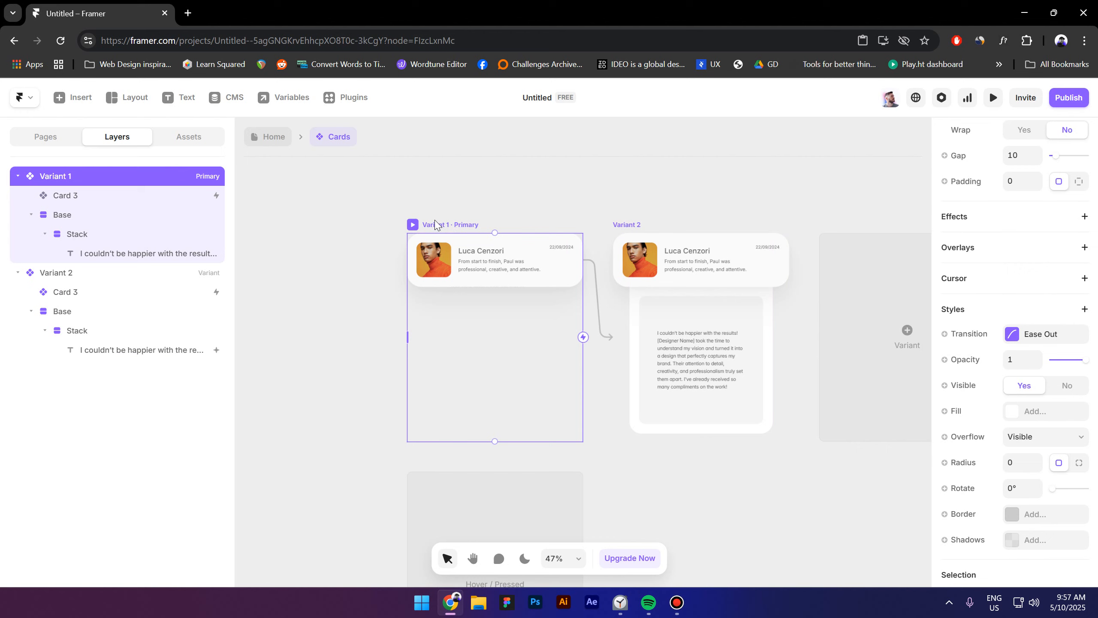
pyautogui.hotkey('ctrl', 'p')
pyautogui.click(502, 207)
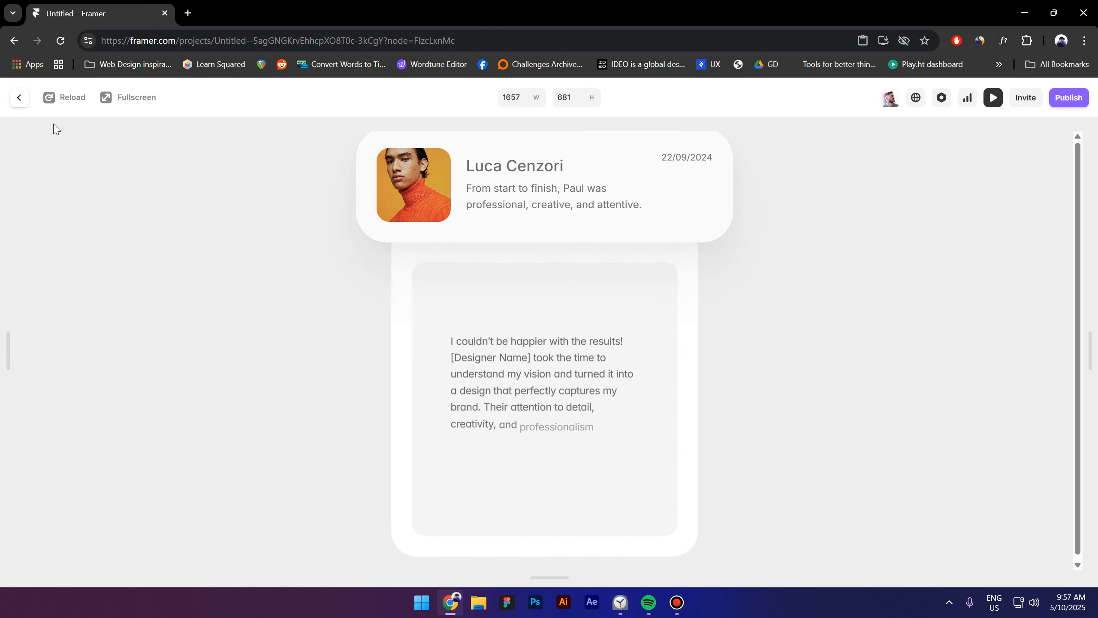
pyautogui.click(19, 99)
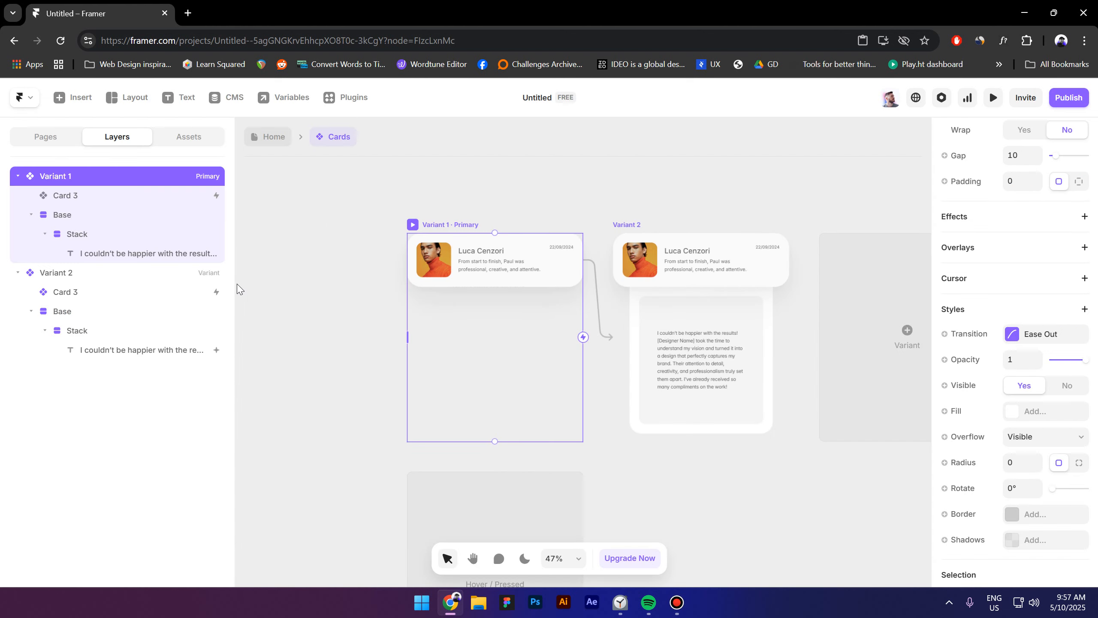
pyautogui.click(304, 301)
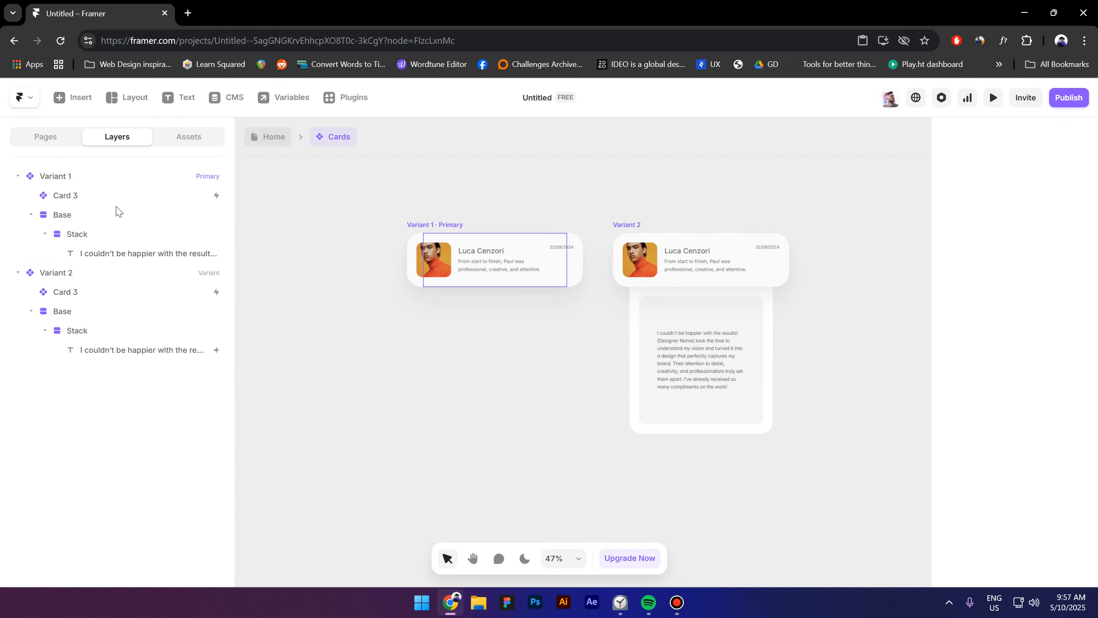
# - Set the height of the inner Stack inside Variant 1's Base to Fill
pyautogui.click(65, 216)
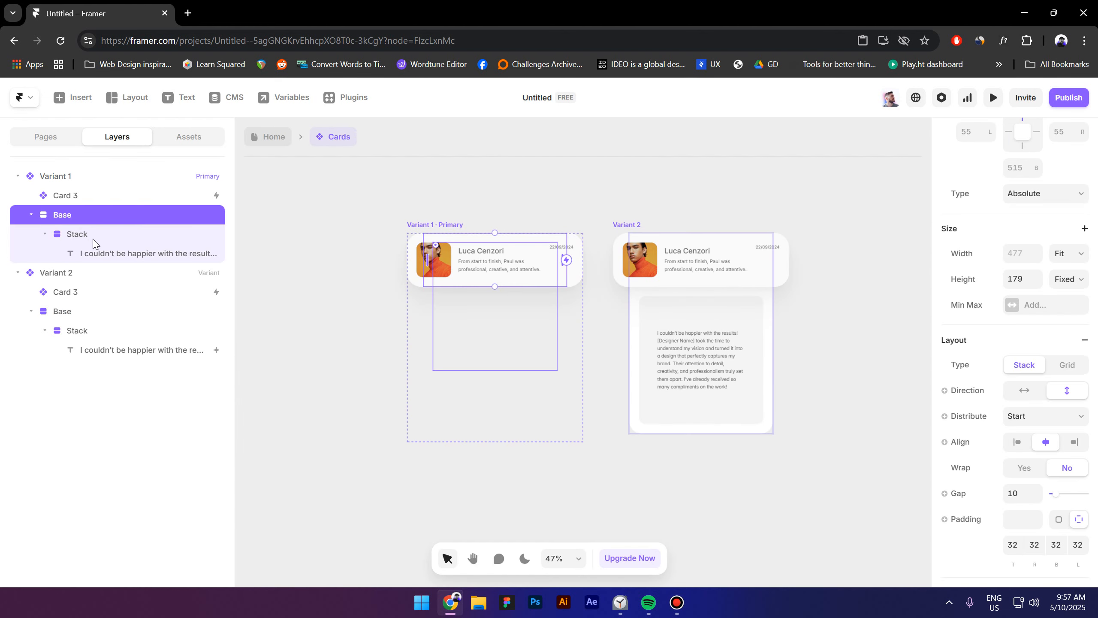
pyautogui.click(81, 234)
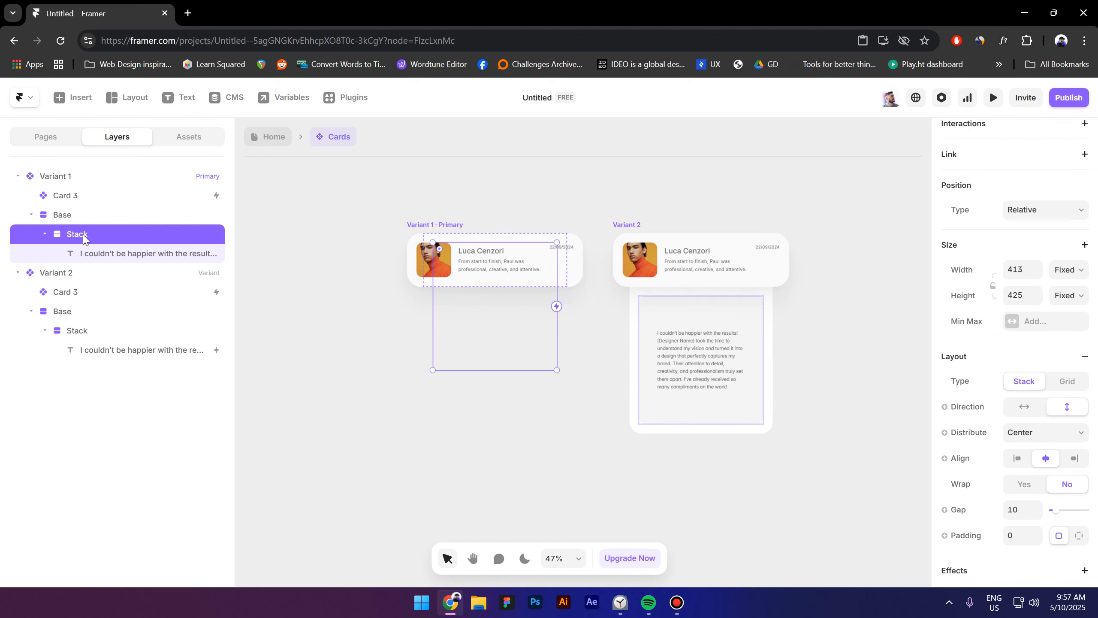
pyautogui.click(1072, 299)
pyautogui.click(1067, 344)
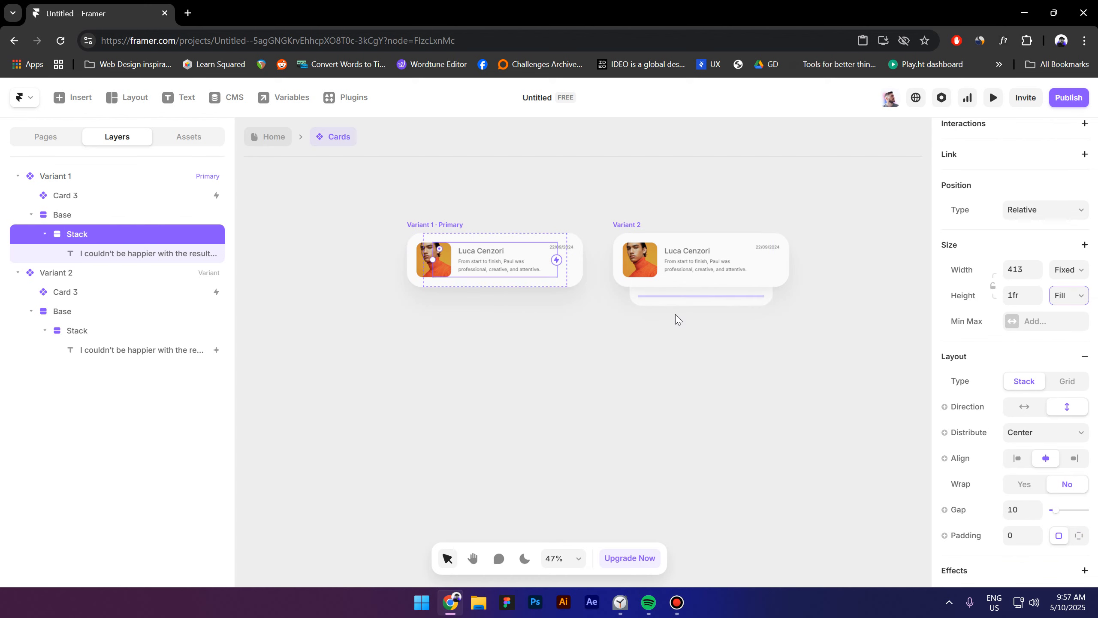
# - Switch the inner Stack in Variant 2 to a fixed height and stretch it to about 368 px around the review text
pyautogui.click(77, 330)
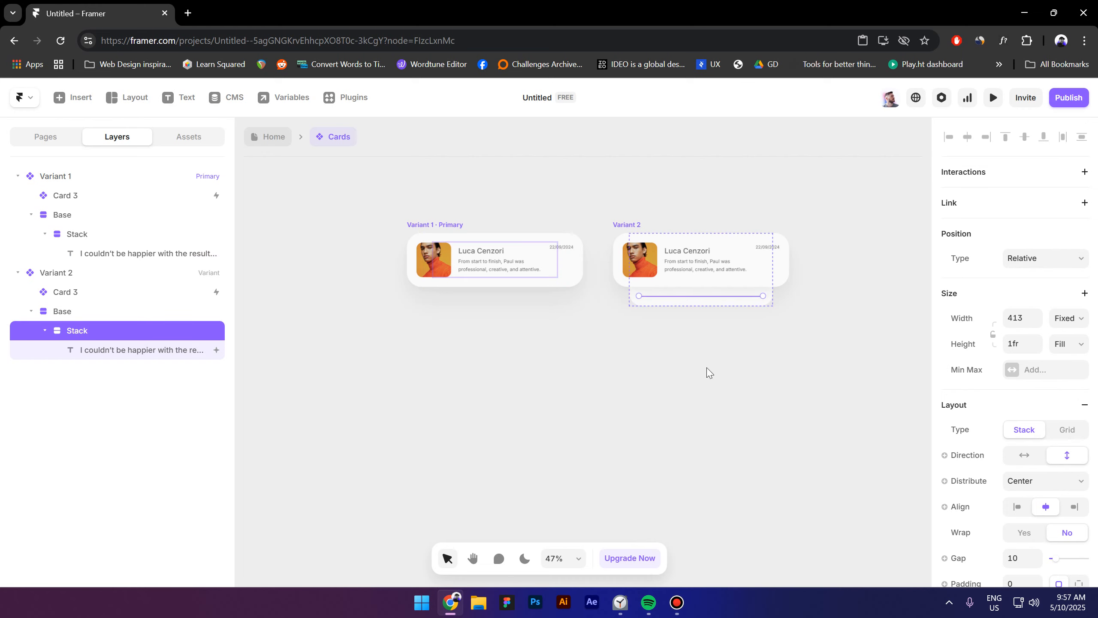
pyautogui.click(1073, 346)
pyautogui.click(1069, 361)
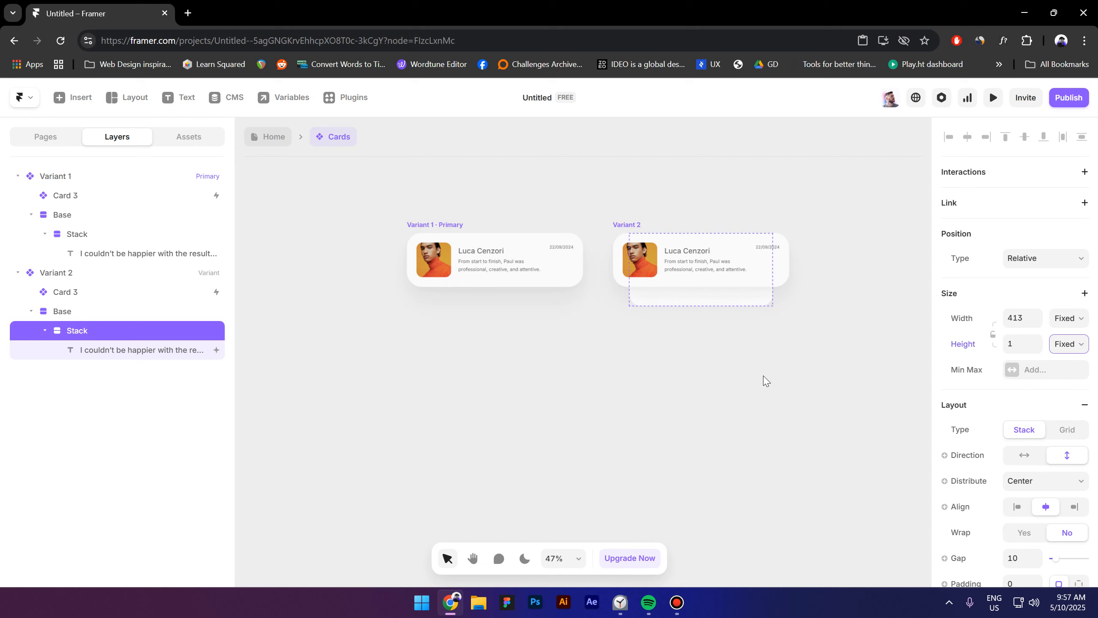
pyautogui.moveTo(722, 297); pyautogui.dragTo(738, 301)
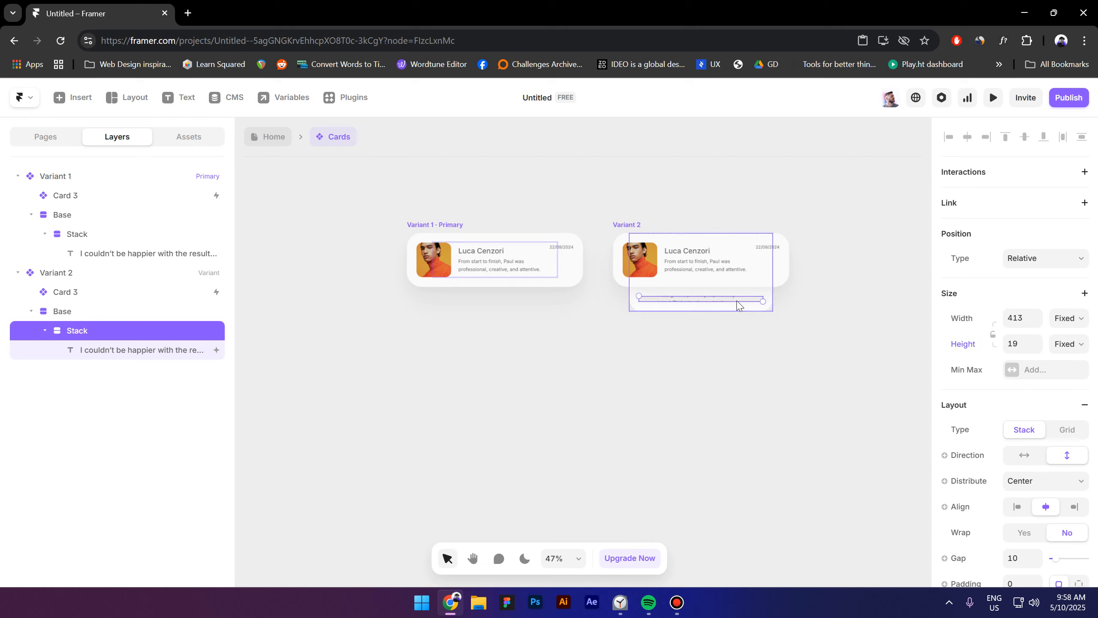
pyautogui.scroll(10, 669, 336)
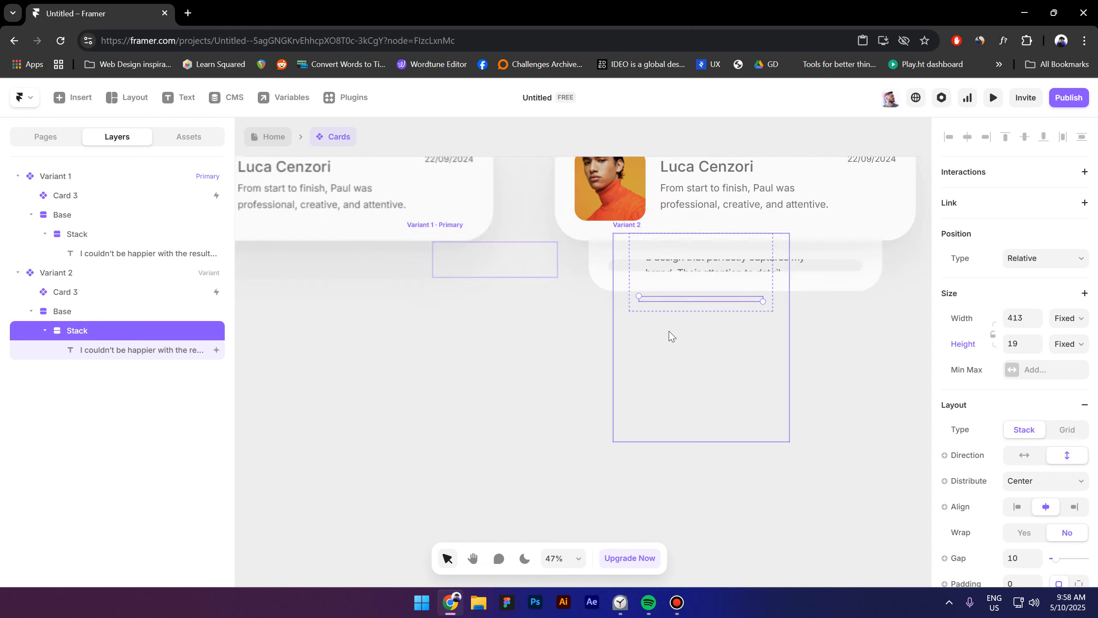
pyautogui.moveTo(709, 286); pyautogui.dragTo(728, 506)
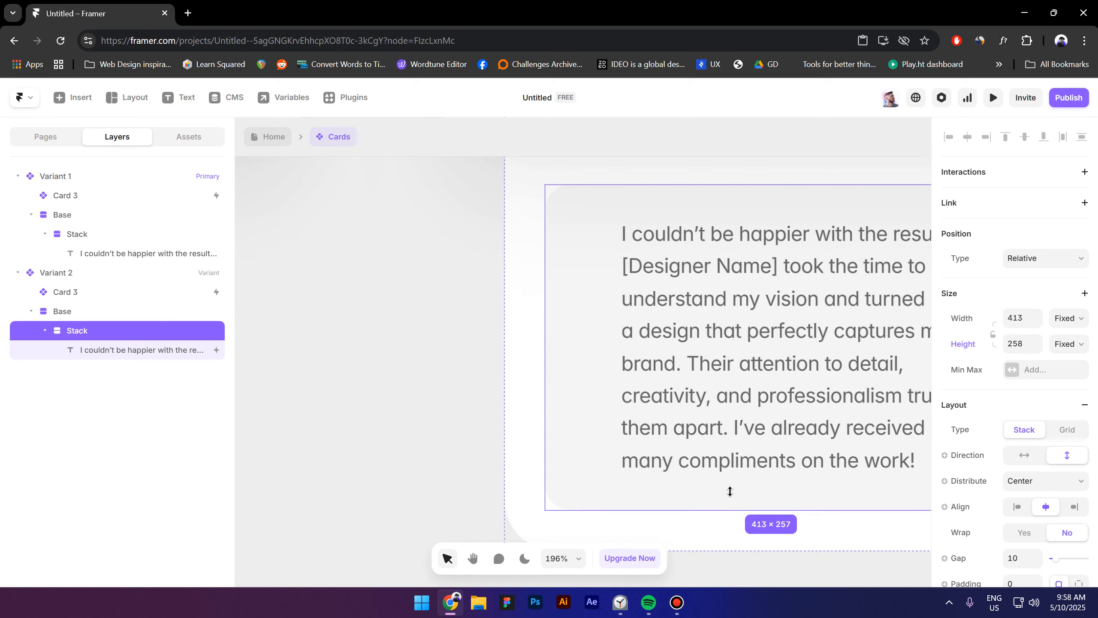
pyautogui.scroll(-5, 478, 285)
pyautogui.moveTo(618, 399); pyautogui.dragTo(635, 473)
pyautogui.scroll(-5, 700, 408)
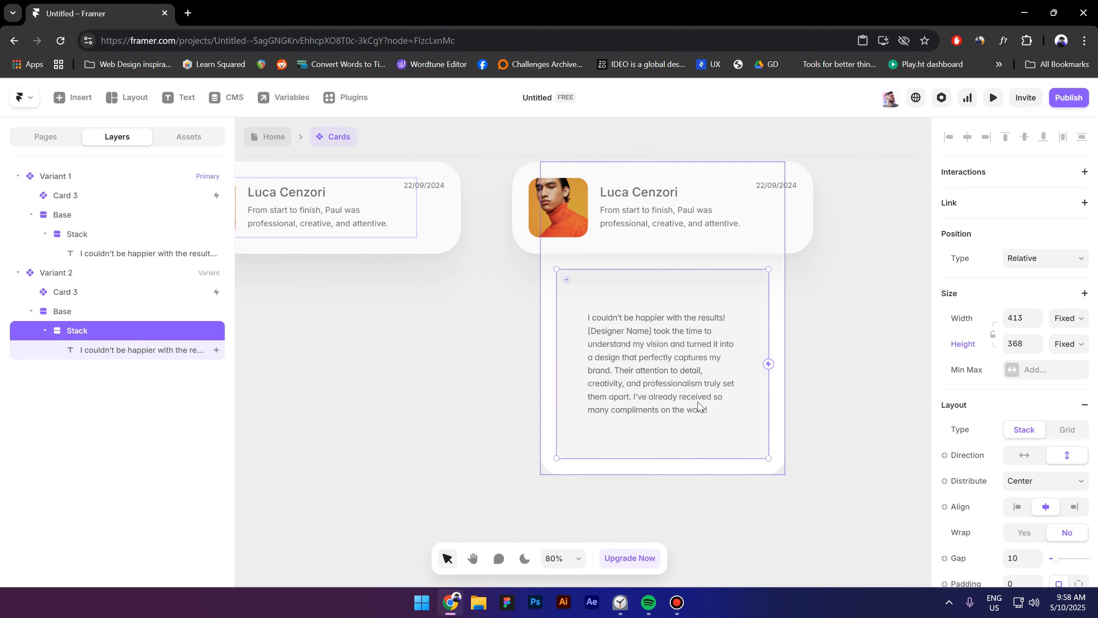
# - Preview Variant 1 and toggle the card to check the resized review box, and return to the canvas
pyautogui.click(309, 196)
pyautogui.click(308, 197)
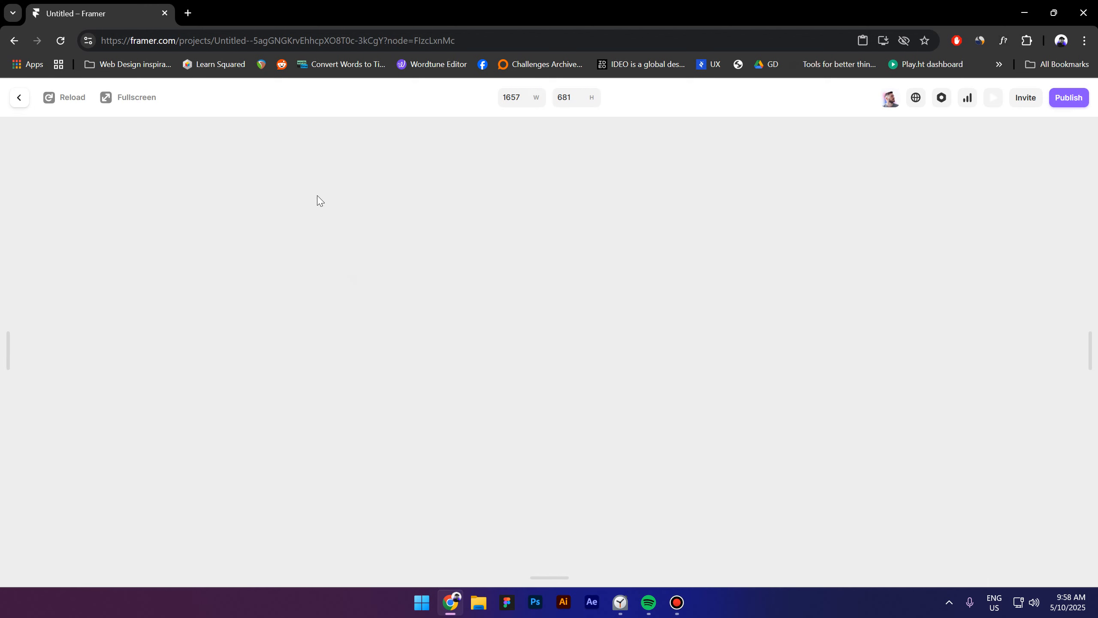
pyautogui.click(497, 193)
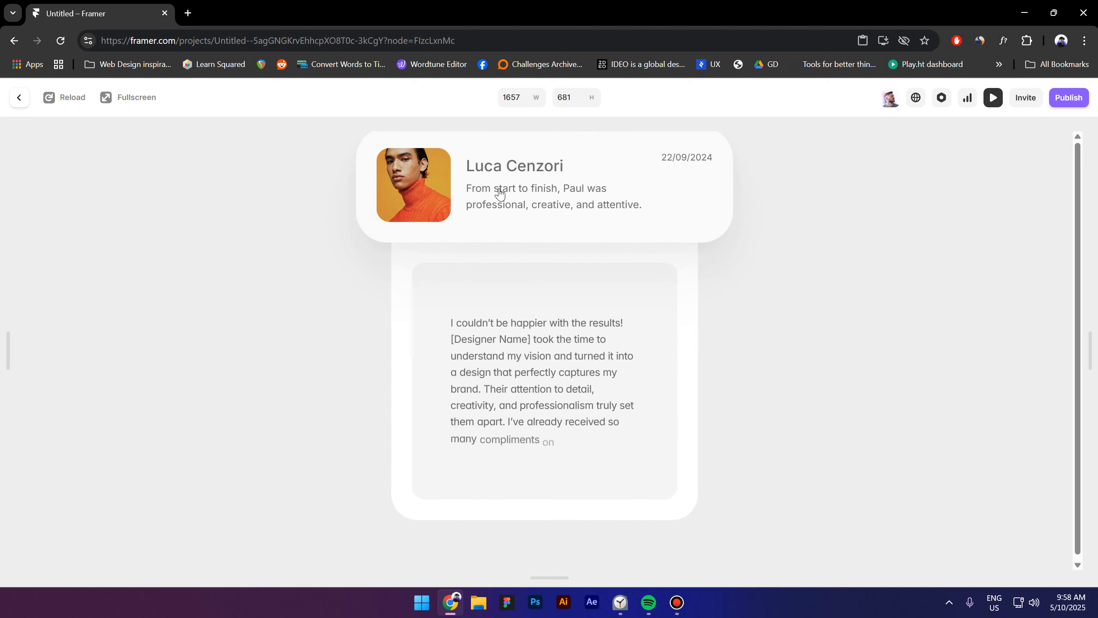
pyautogui.click(19, 97)
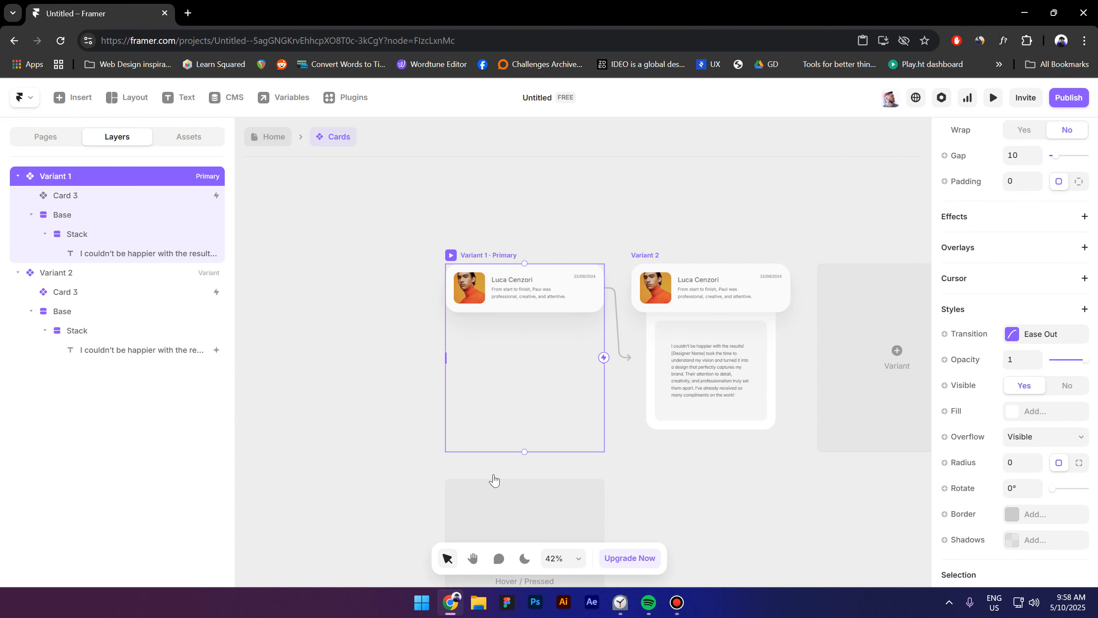
# - Check the card on the Home page, reopen the Cards component and set Variant 1's height to Fit
pyautogui.click(269, 137)
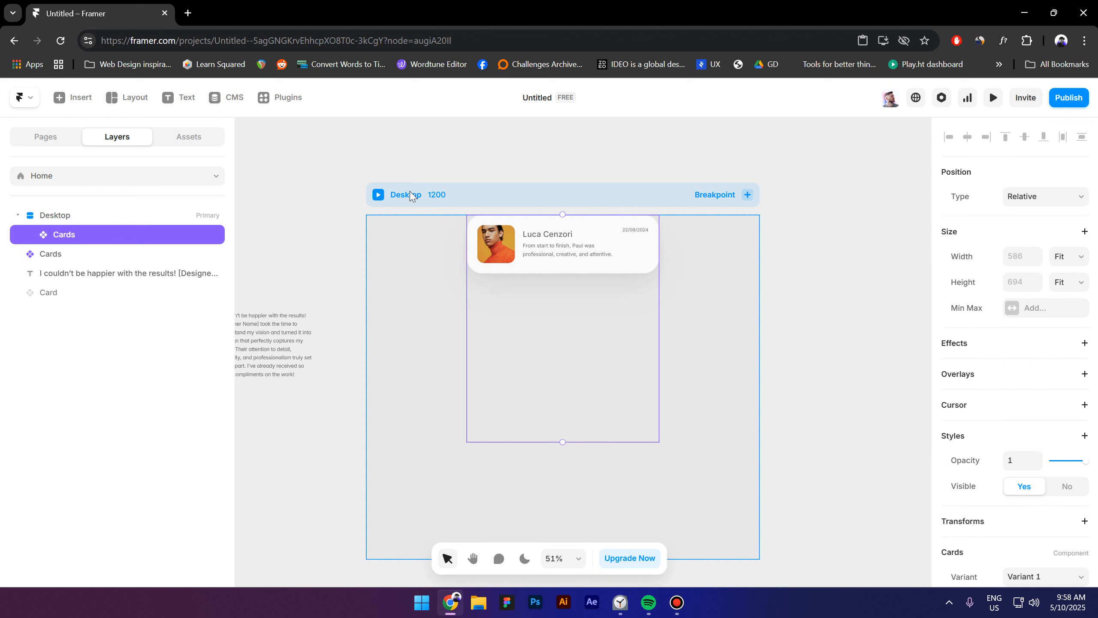
pyautogui.doubleClick(536, 244)
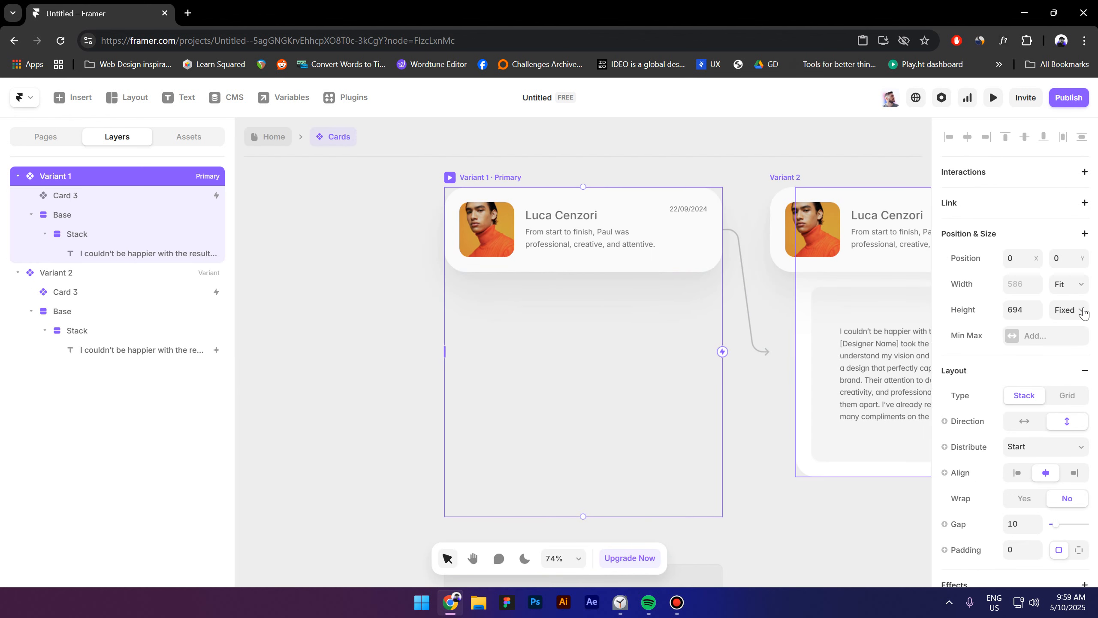
pyautogui.click(1081, 310)
pyautogui.click(1076, 380)
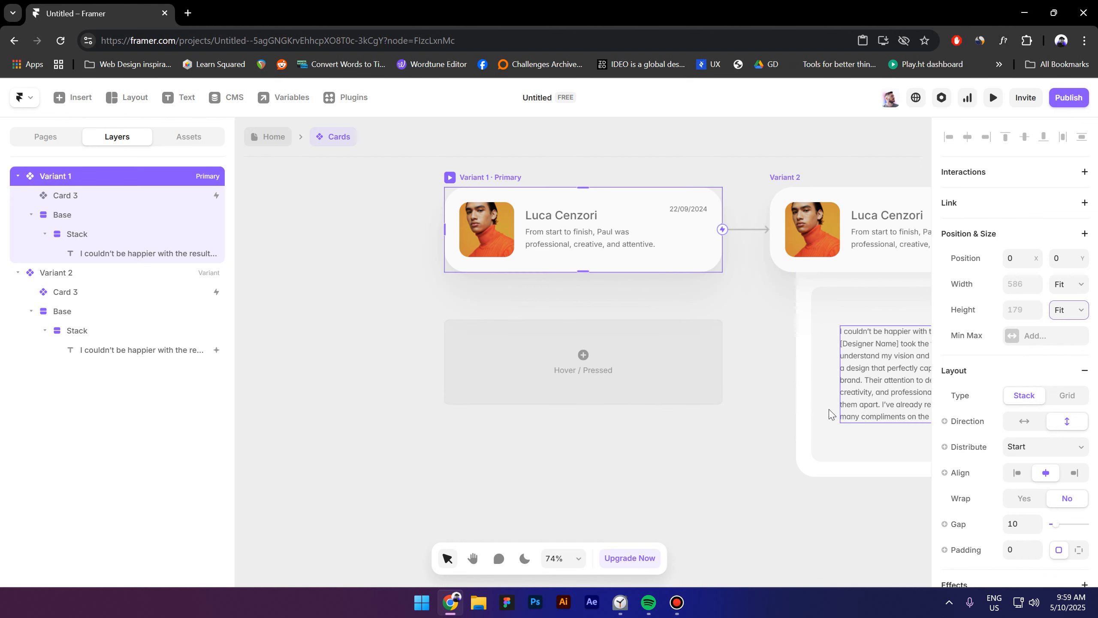
pyautogui.hscroll(3, 376, 194)
# - Return to the Home page, preview the Desktop breakpoint to check the card's expansion, and exit the preview
pyautogui.click(265, 137)
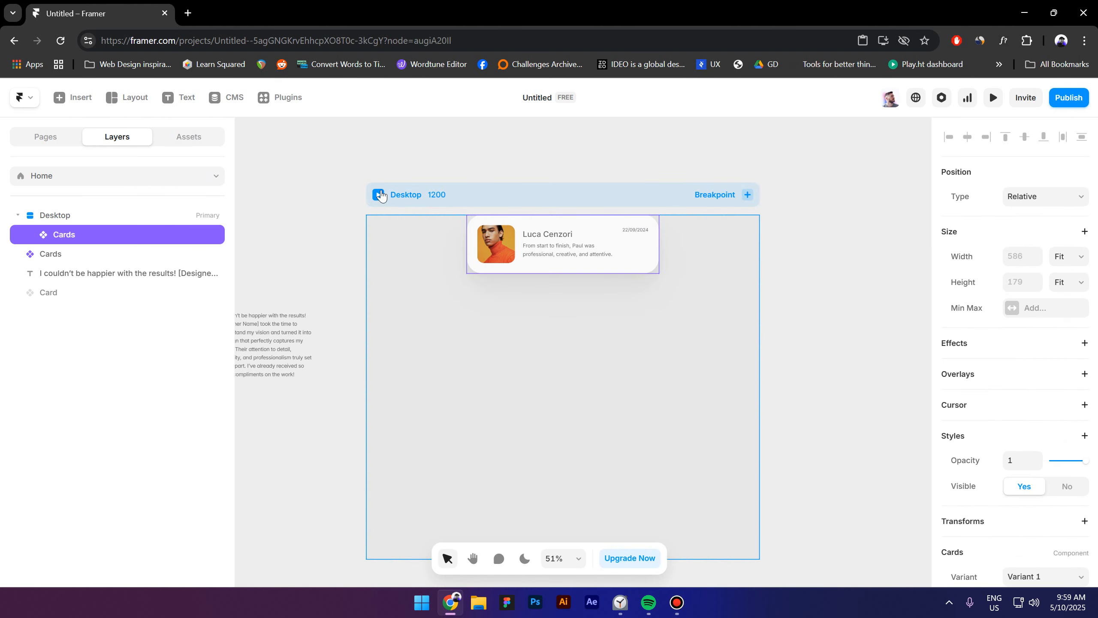
pyautogui.click(379, 196)
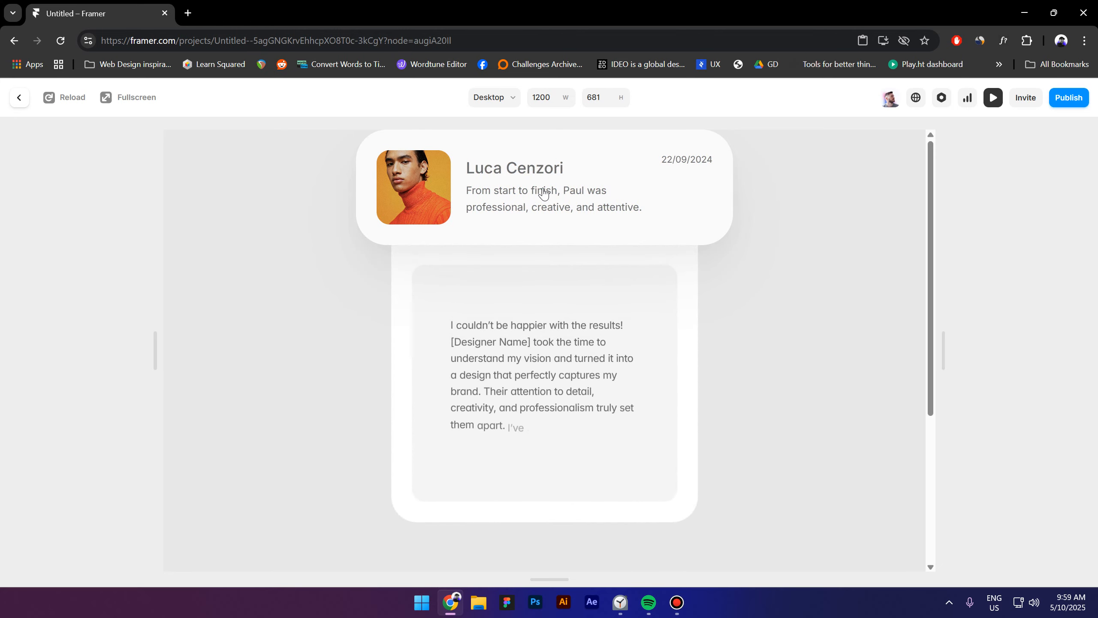
pyautogui.click(19, 99)
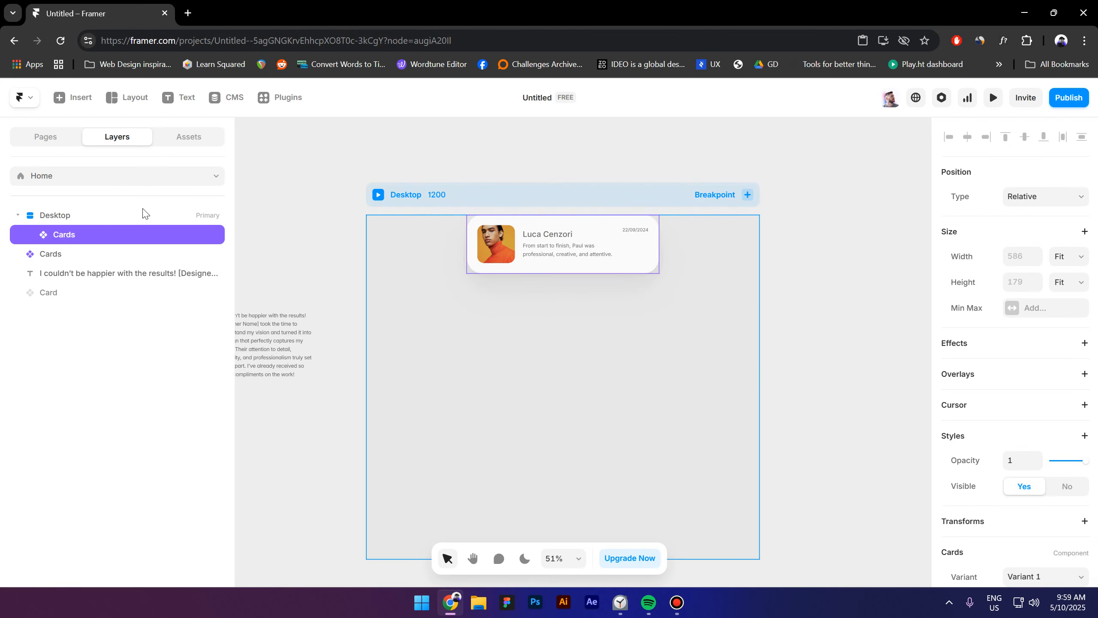
# - Set the Desktop breakpoint's top padding to 32 and preview the page with the card
pyautogui.click(599, 195)
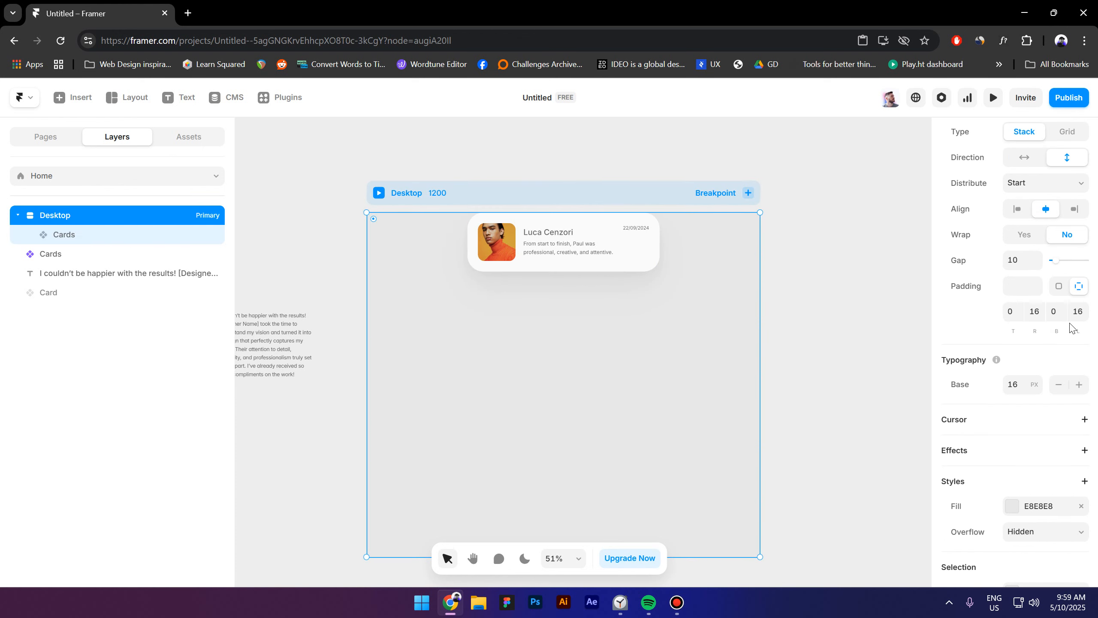
pyautogui.scroll(3, 1055, 346)
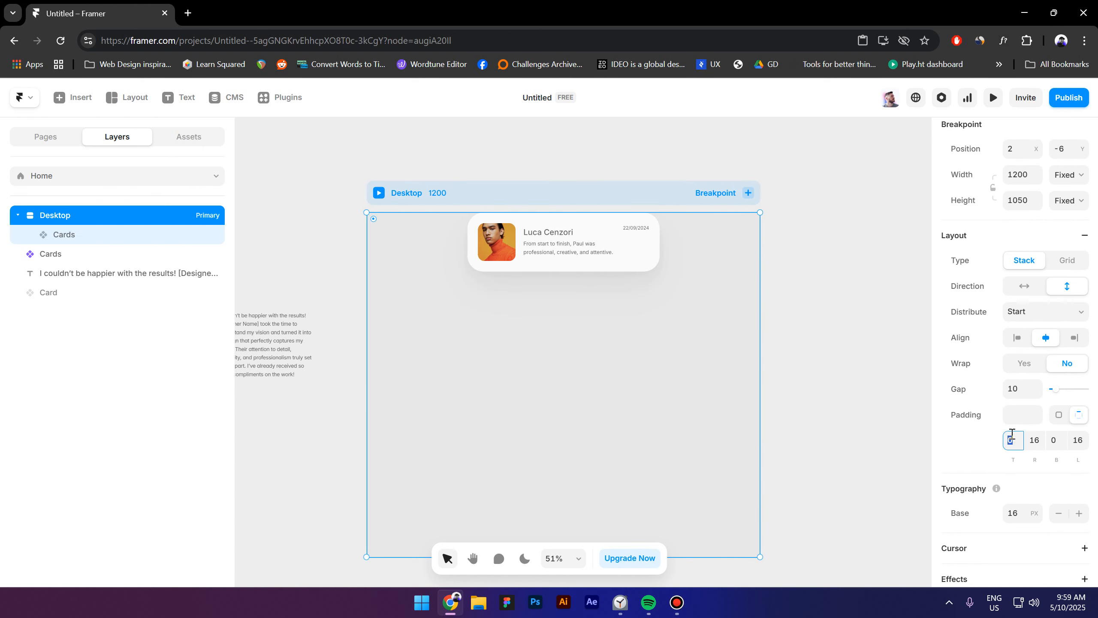
pyautogui.write('32')
pyautogui.press('Return')
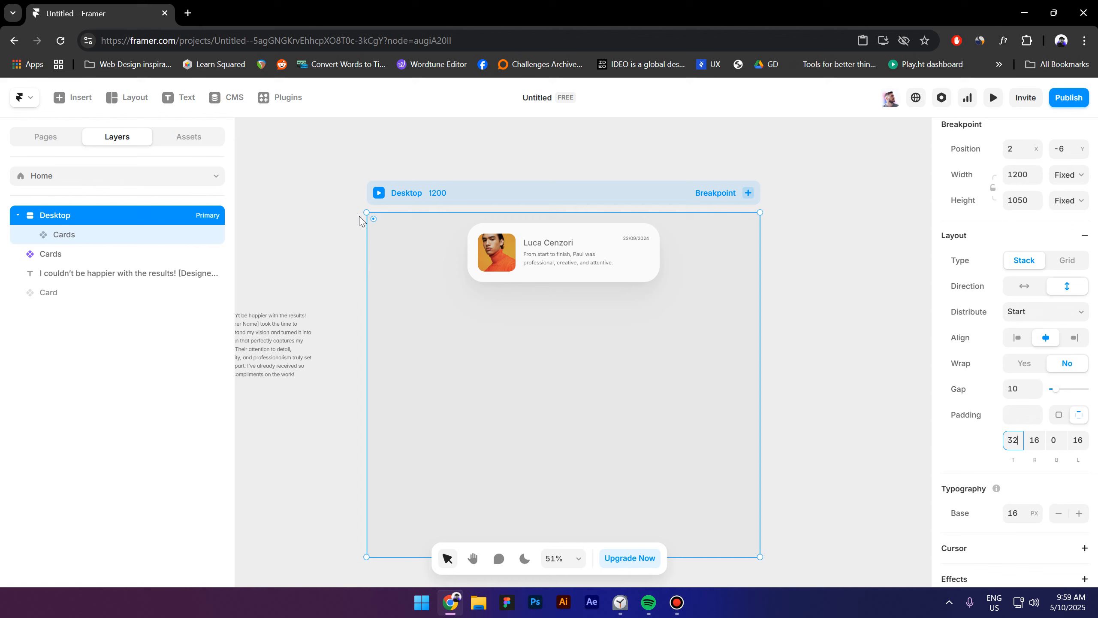
pyautogui.click(379, 194)
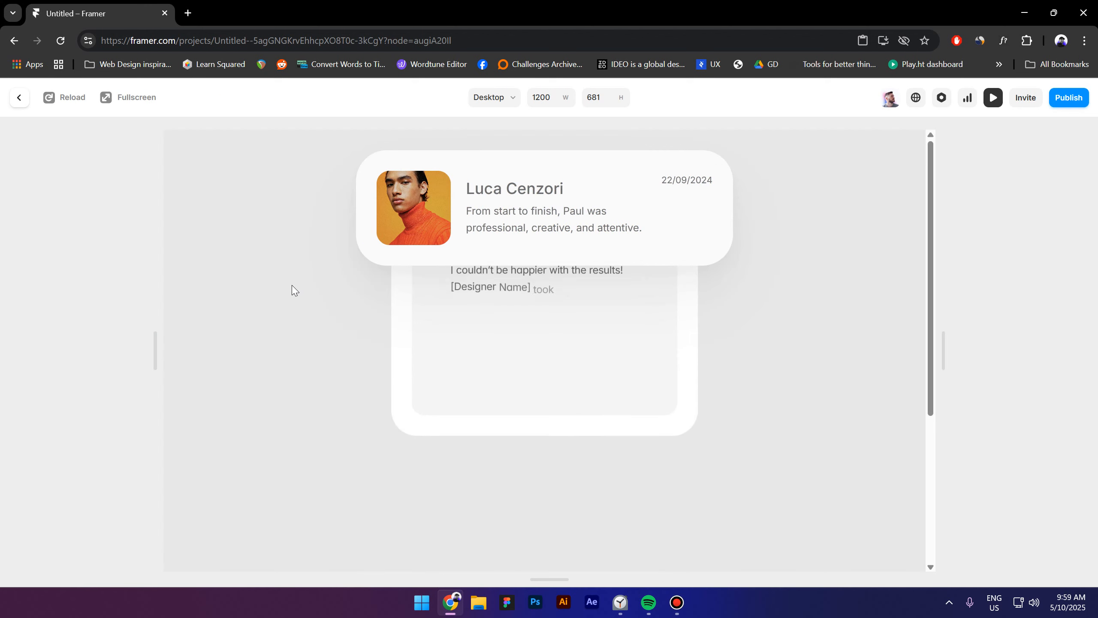